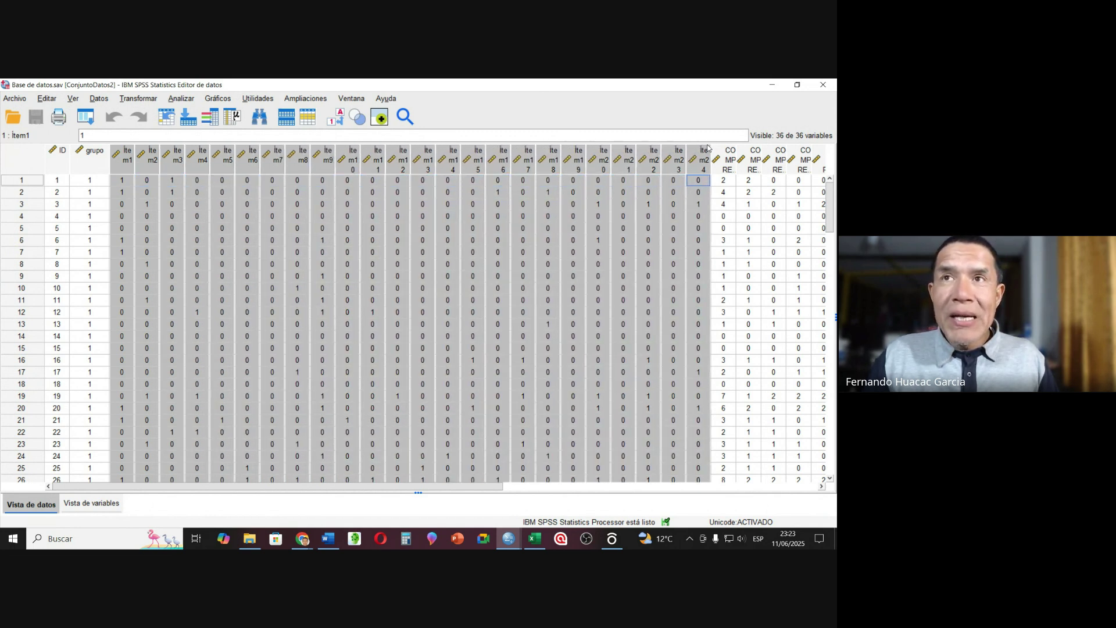
- Examine the 0/1 item responses of the Item1 to Item24 columns across the cases in Base de datos.sav
click(149, 183)
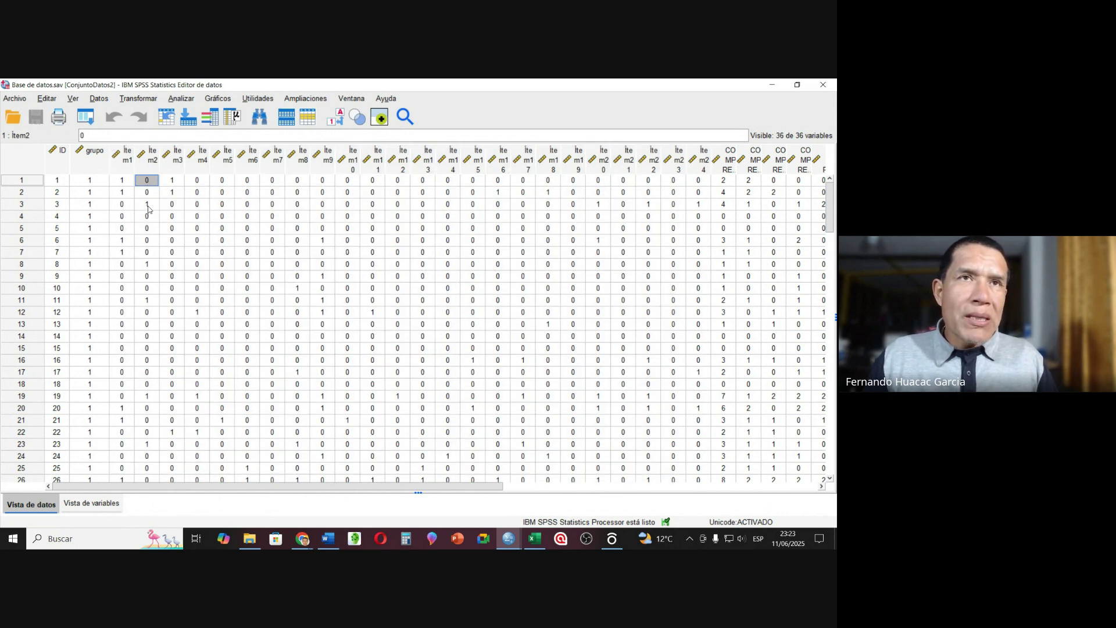
click(125, 183)
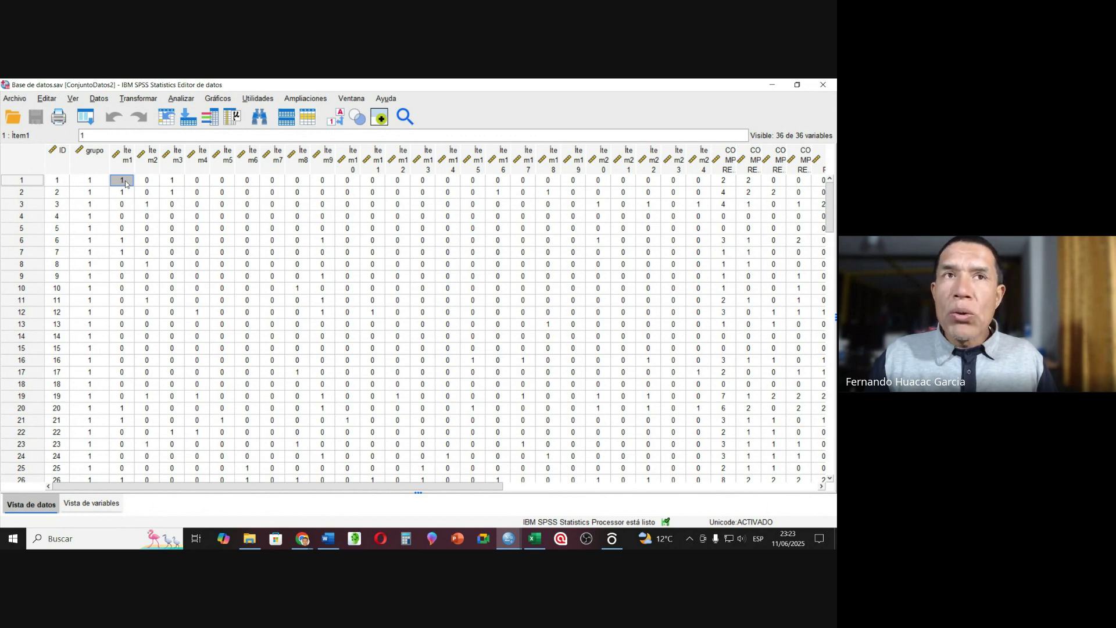
click(129, 207)
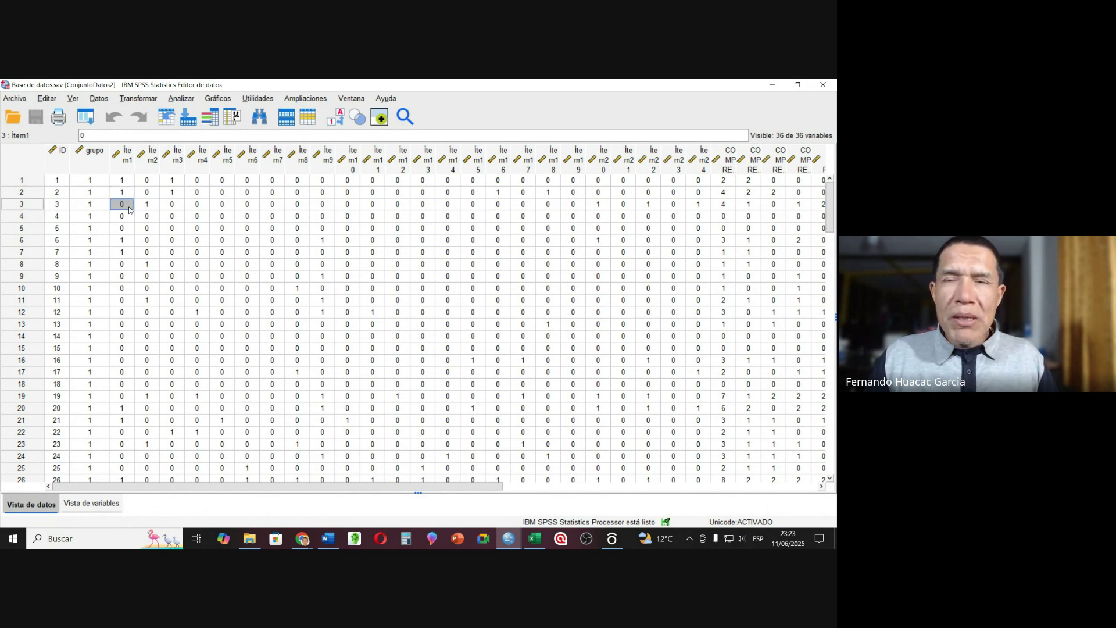
drag(172, 180, 747, 420)
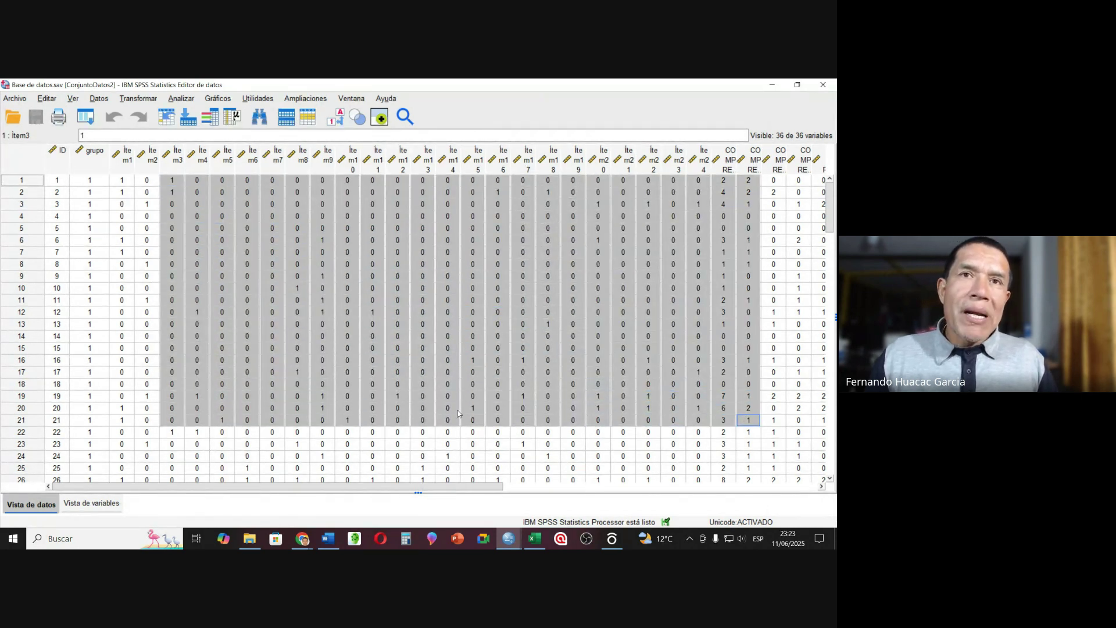
scroll(459, 413, down, 4)
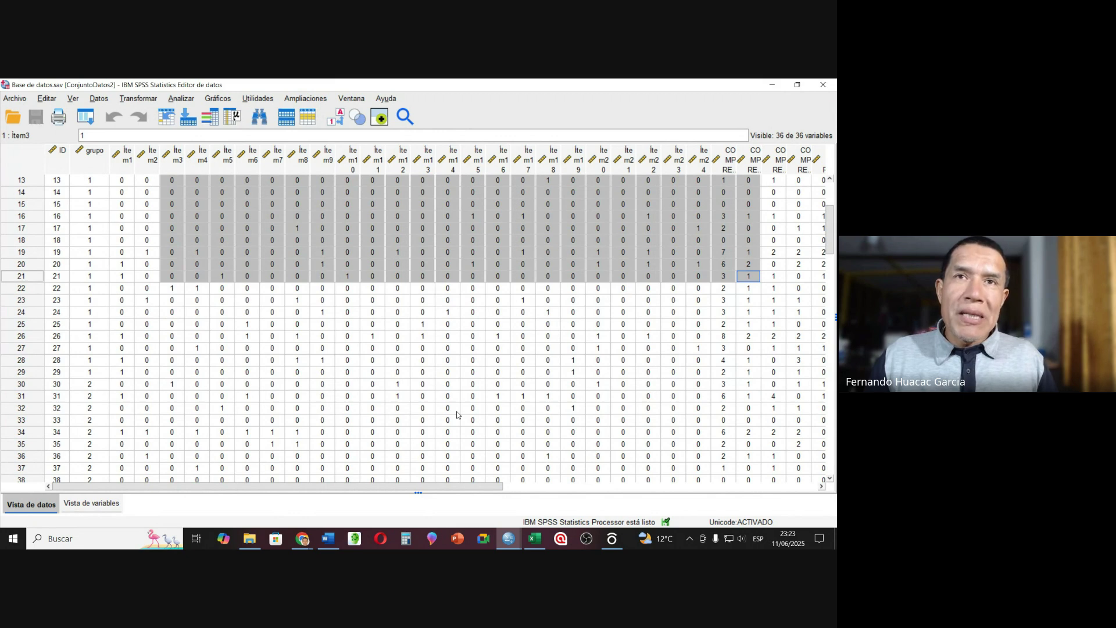
scroll(456, 414, down, 15)
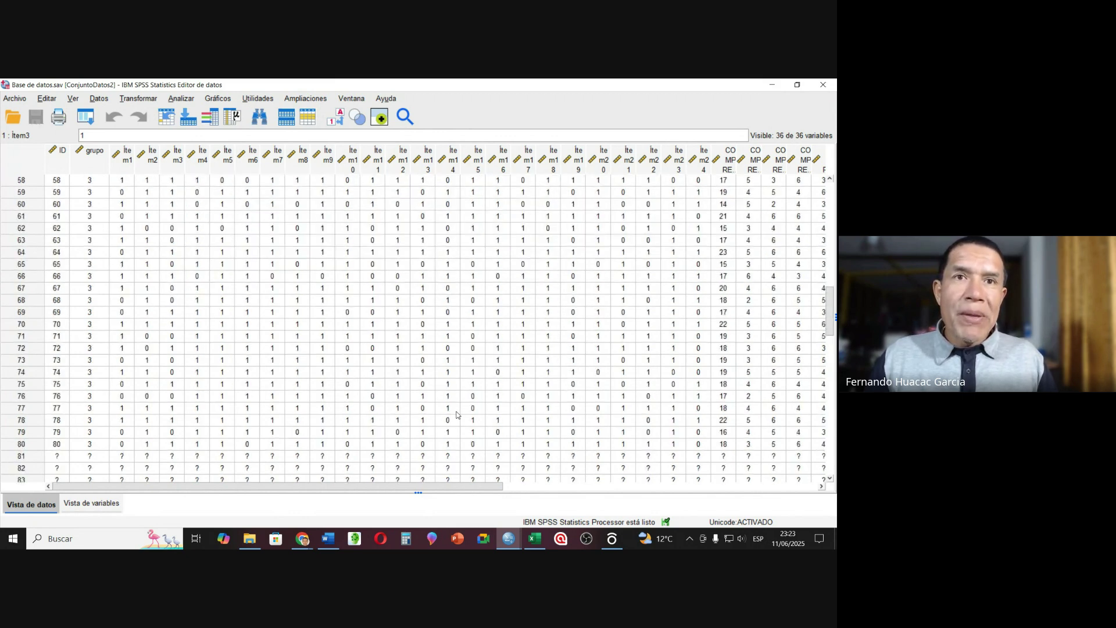
scroll(456, 415, down, 2)
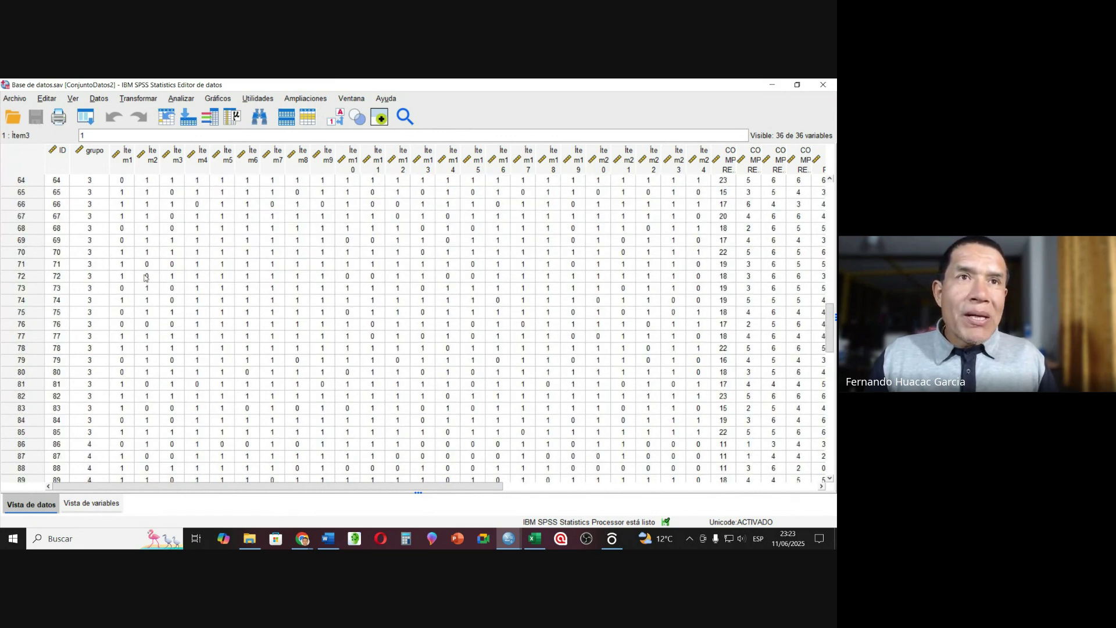
drag(130, 244, 646, 457)
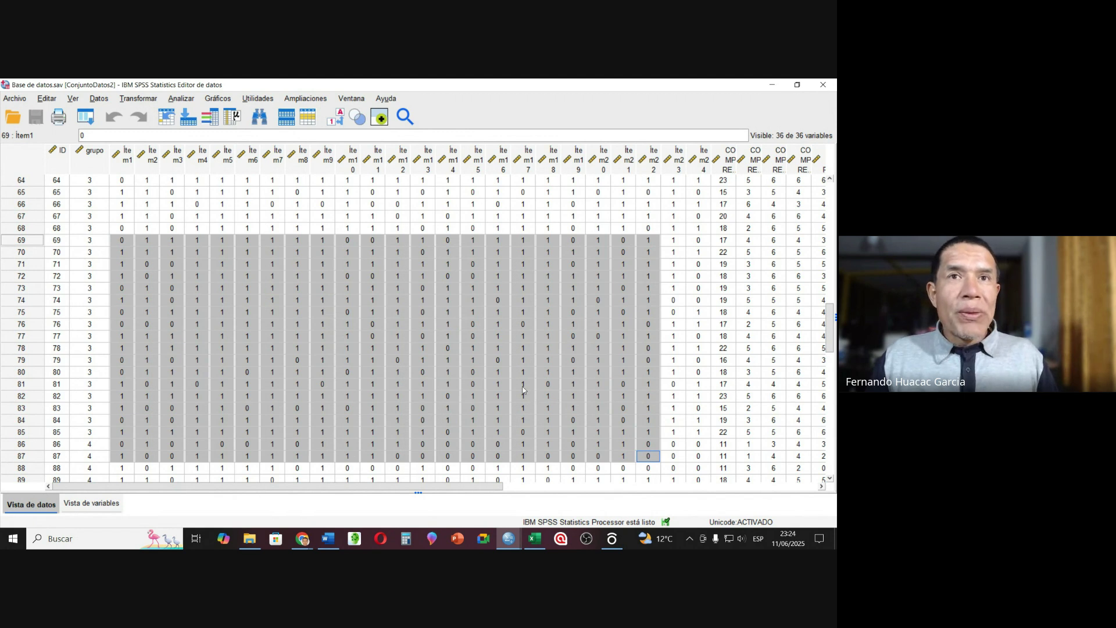
scroll(517, 382, up, 4)
scroll(517, 381, up, 1)
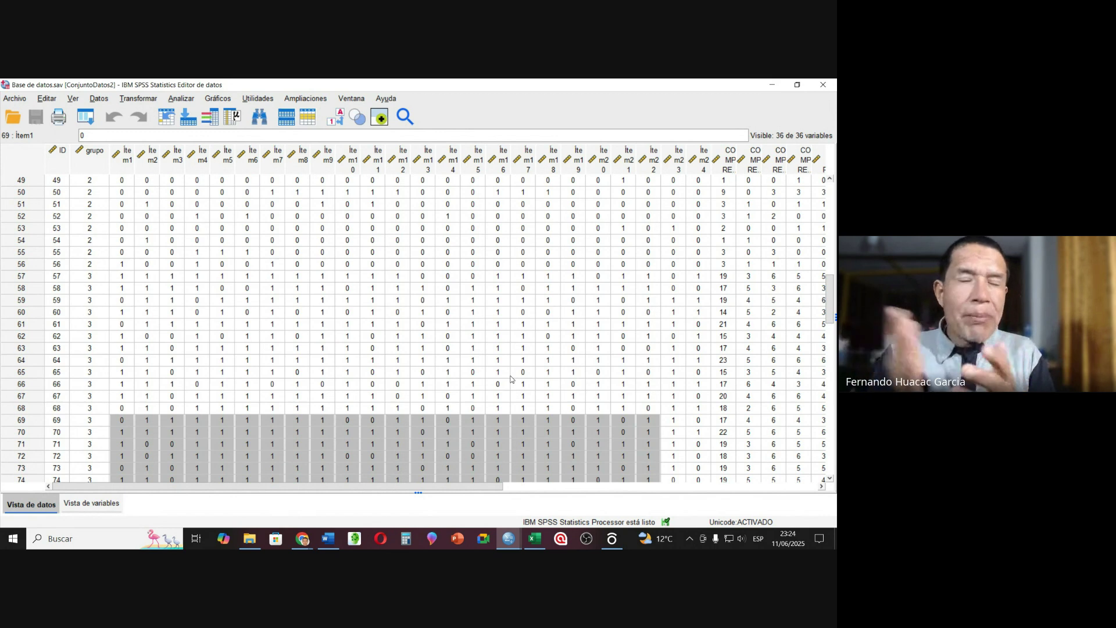
- Switch to the Word document and review the Cronbach's alpha section: its citation, formula and the definitions of the terms
mouse_move(328, 543)
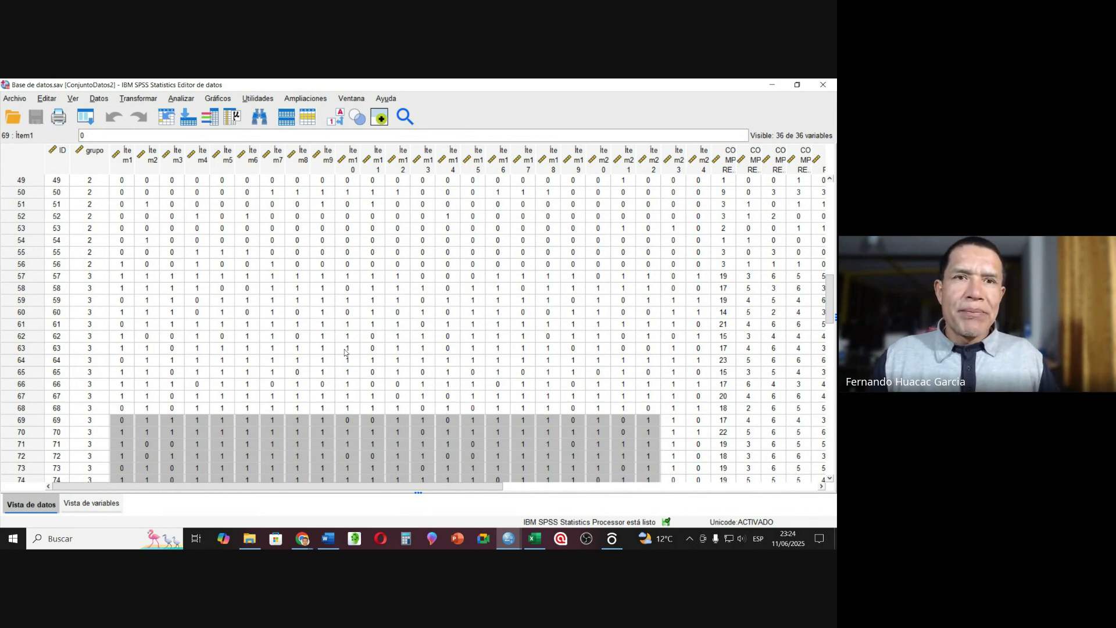
click(329, 539)
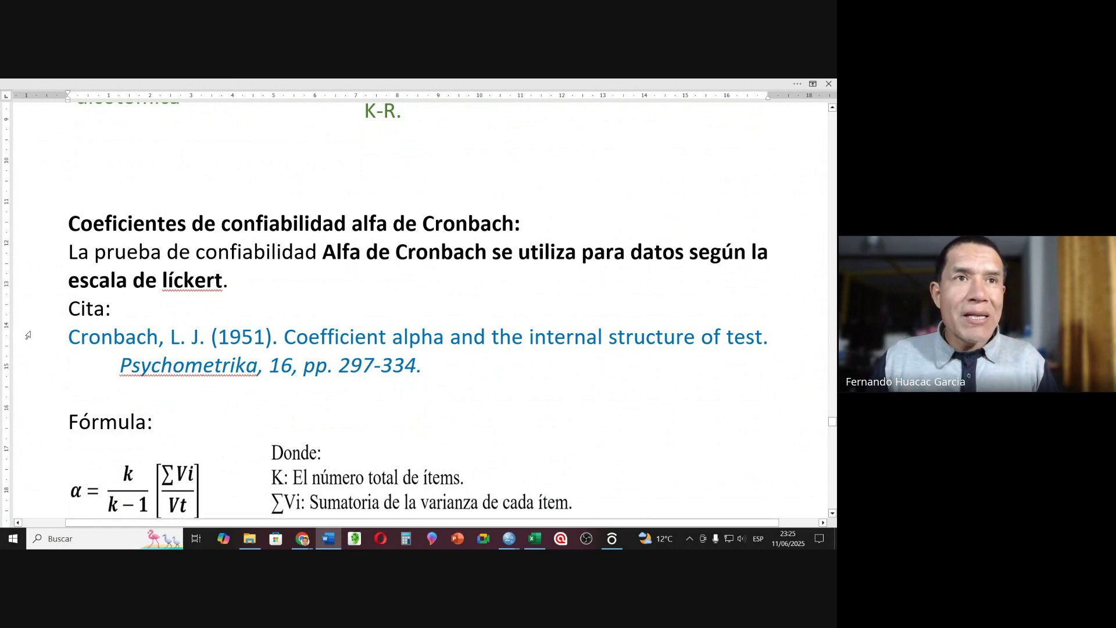
drag(30, 343, 36, 366)
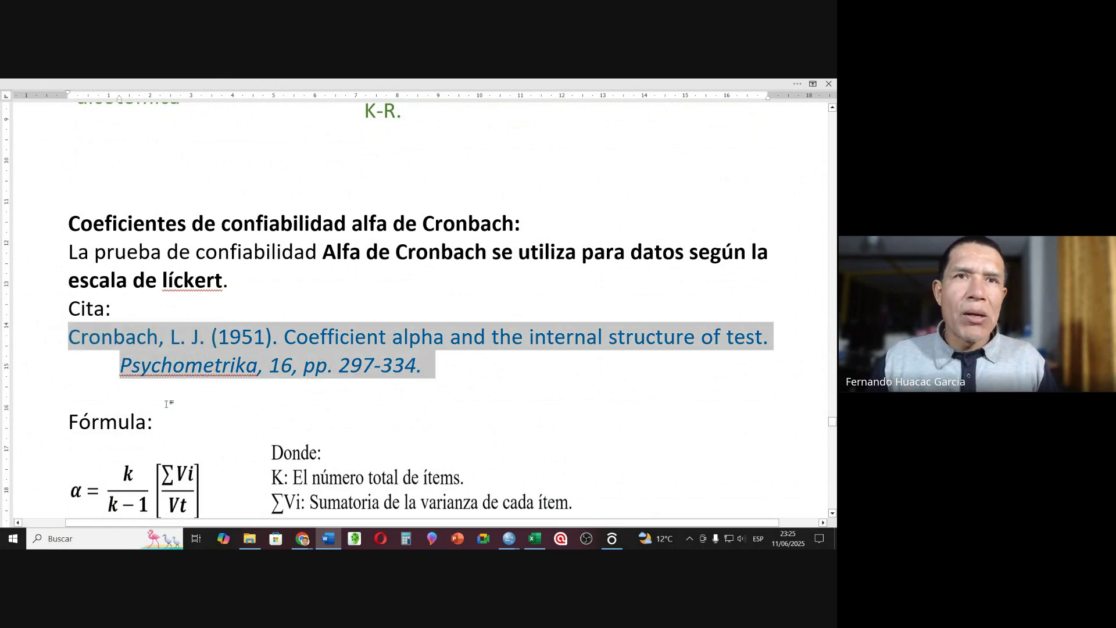
scroll(210, 410, down, 1)
scroll(210, 410, down, 2)
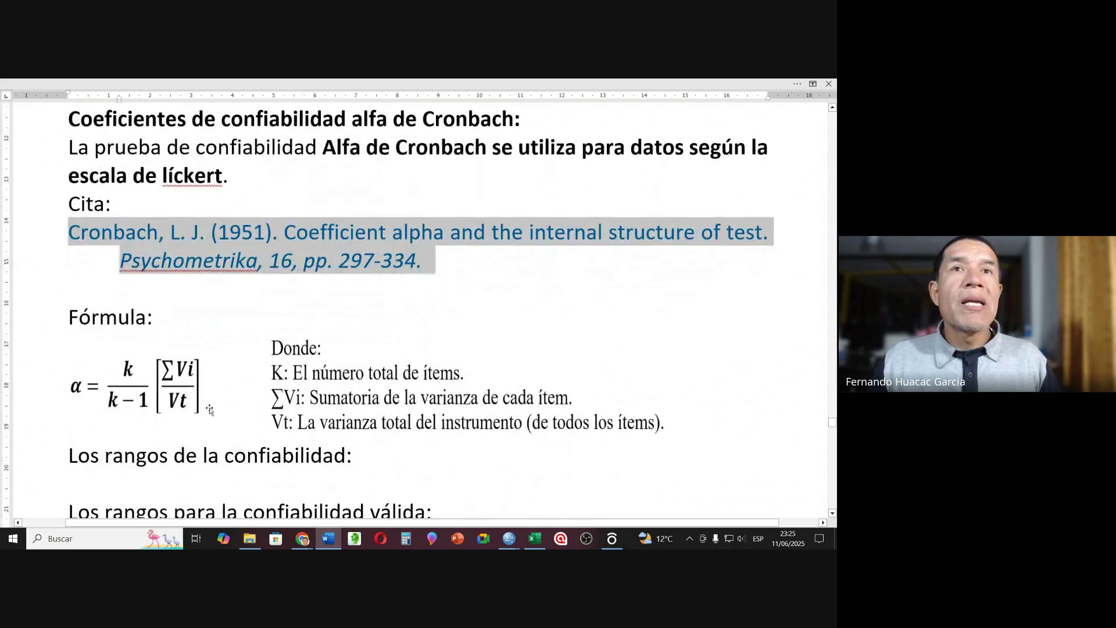
click(258, 265)
scroll(230, 352, down, 1)
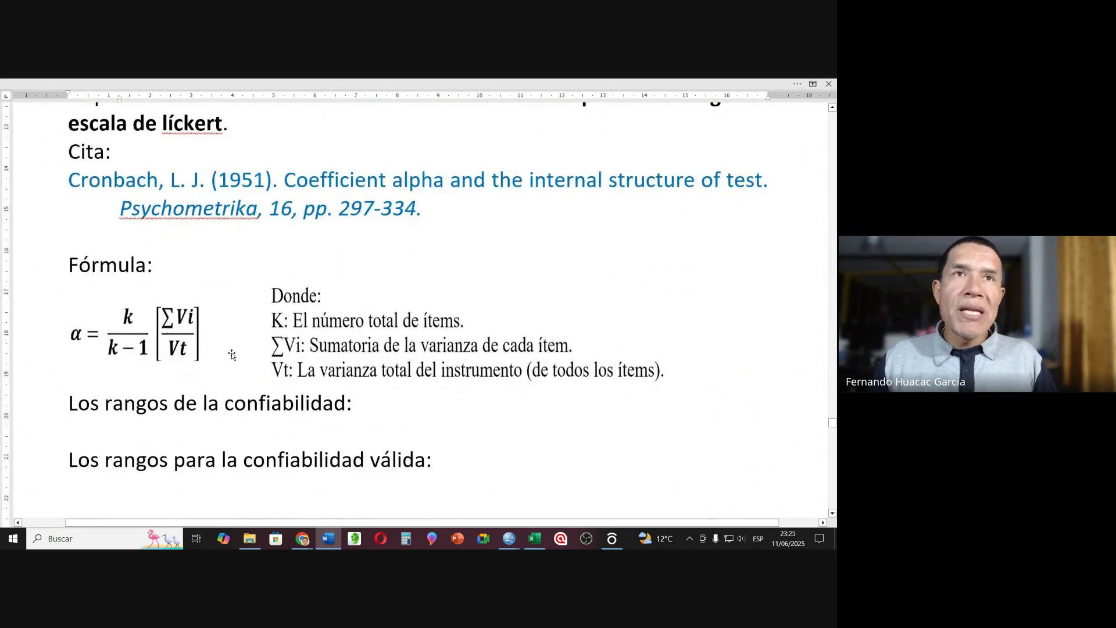
scroll(232, 355, up, 1)
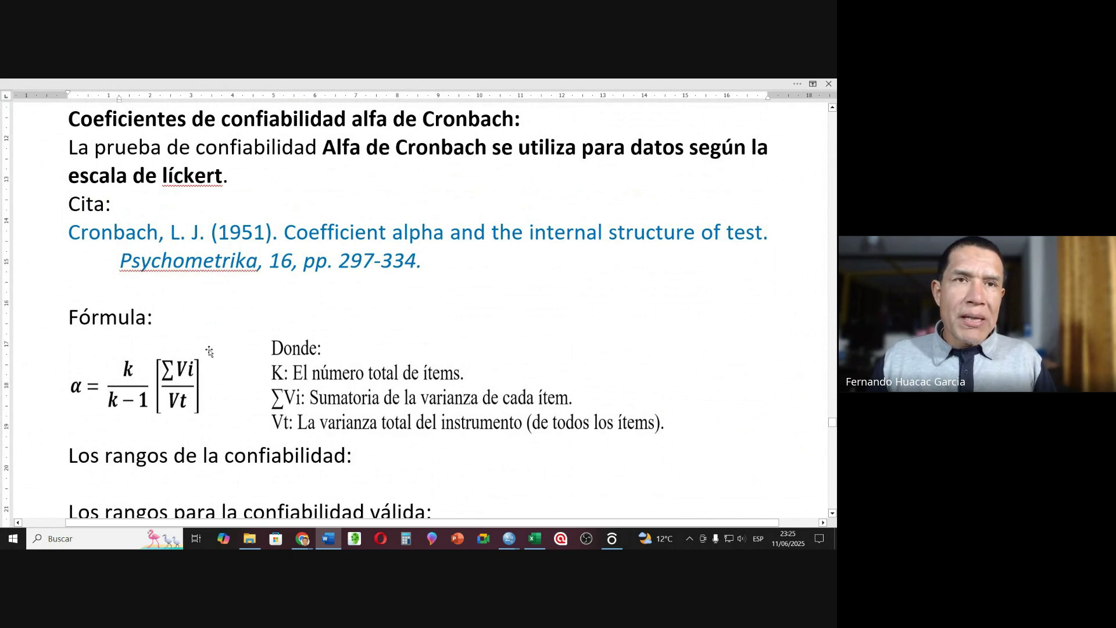
click(108, 389)
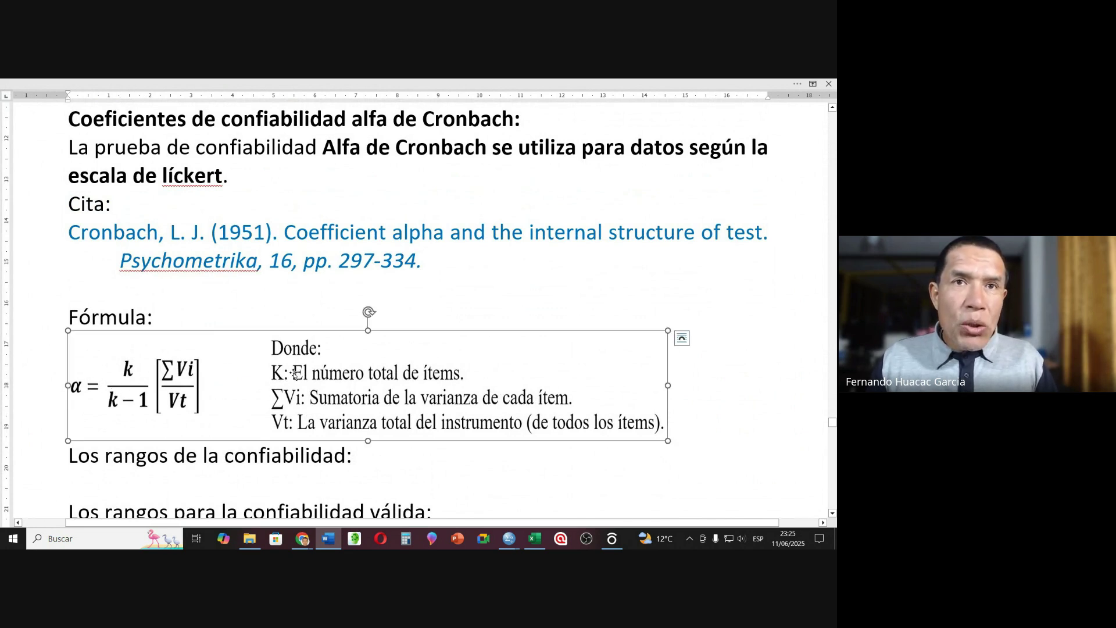
click(295, 457)
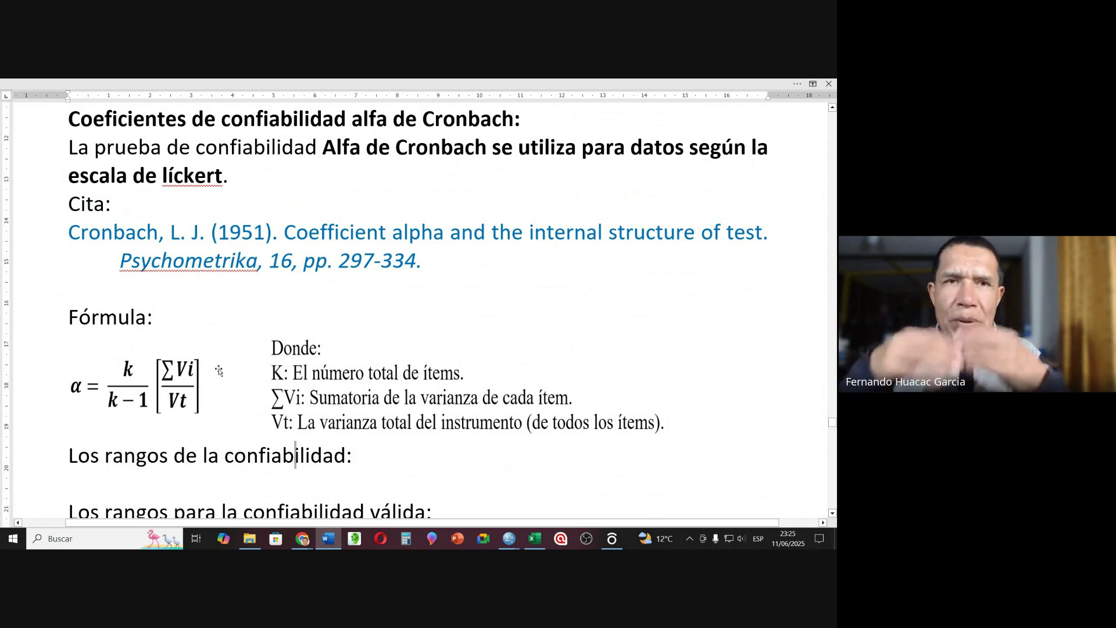
scroll(218, 370, down, 2)
click(108, 380)
key(Up)
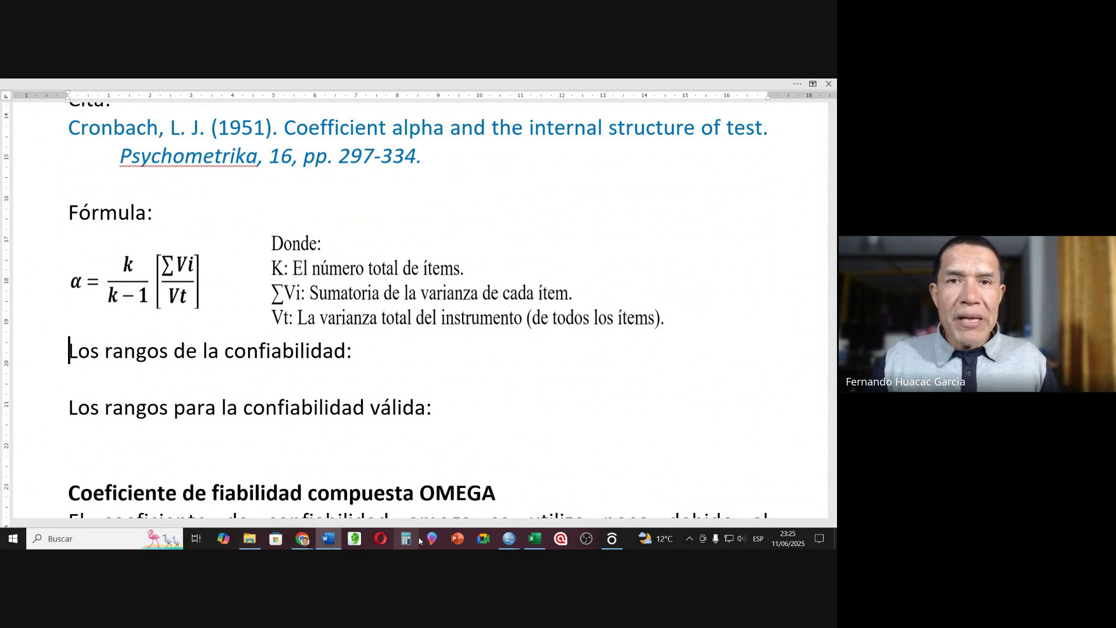
- Switch to the SPSS dataset "modernizac del estado y uso de mesa de partes virt.sav" and examine its Likert-scale item responses
mouse_move(514, 543)
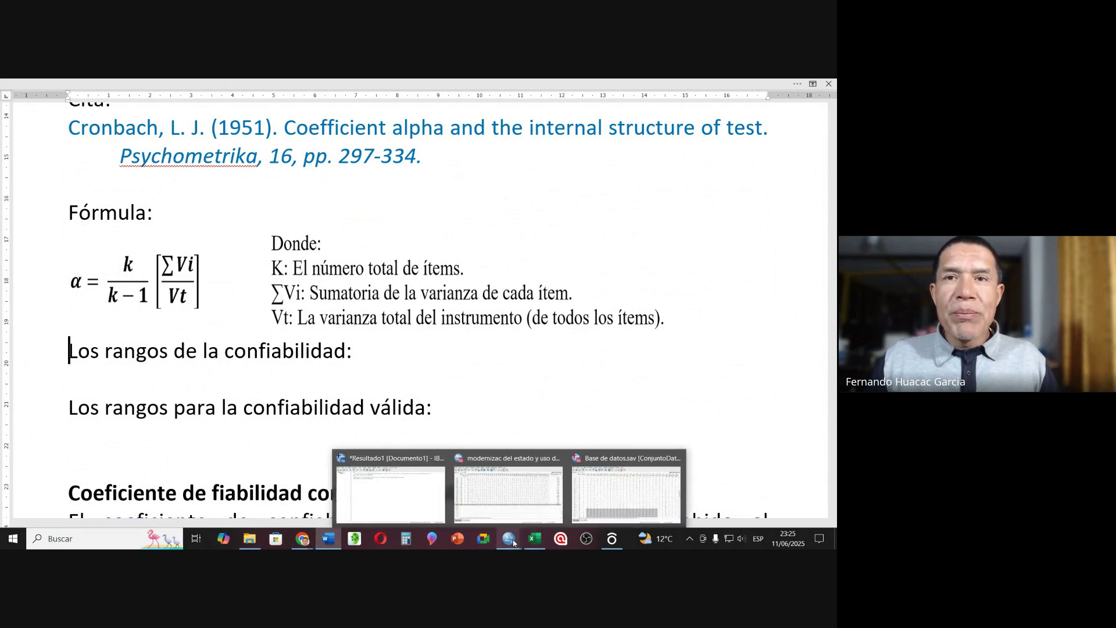
click(520, 485)
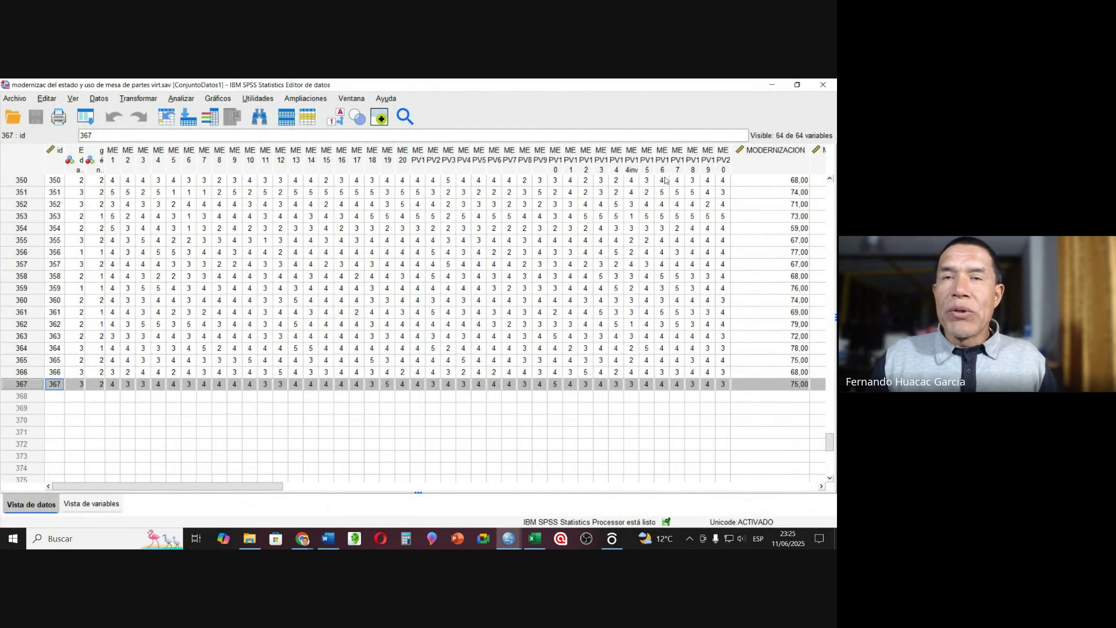
click(172, 264)
scroll(171, 266, up, 20)
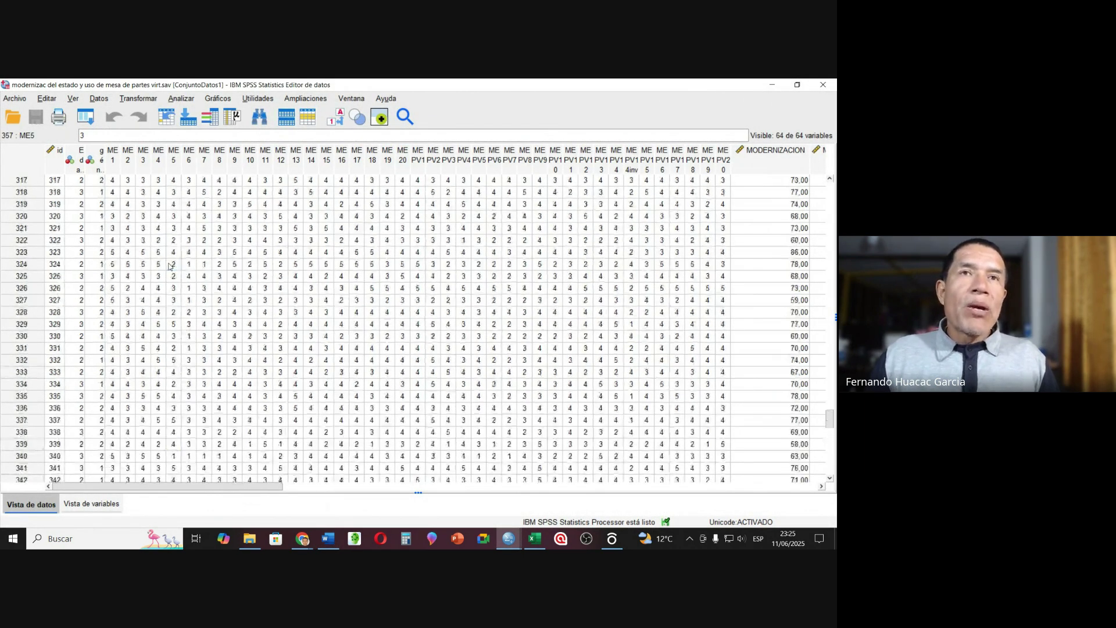
scroll(172, 266, up, 14)
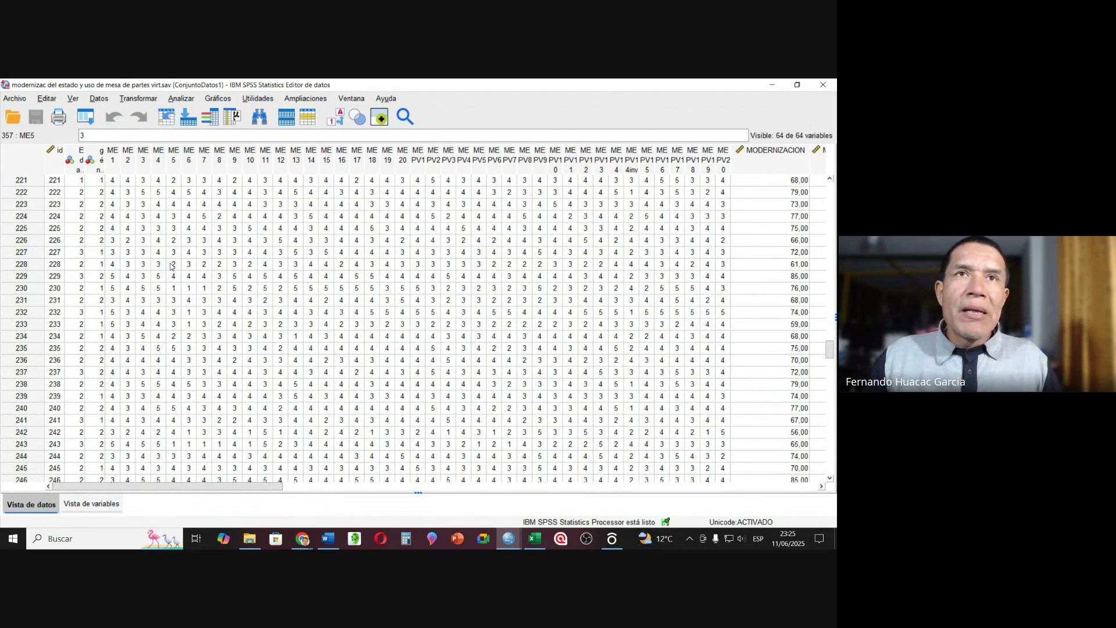
scroll(205, 309, down, 11)
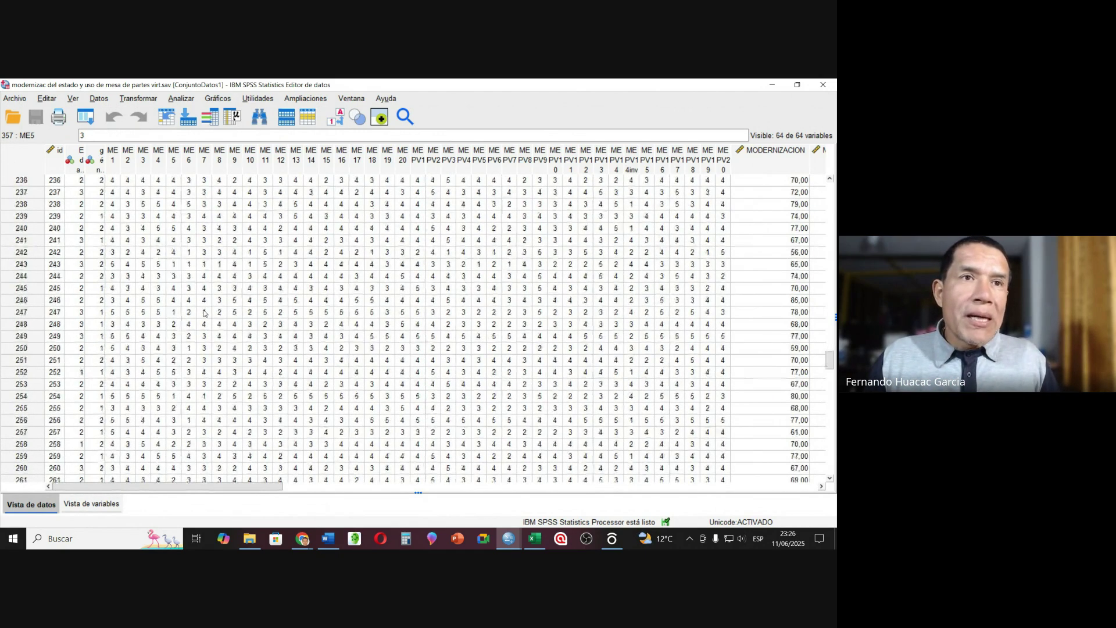
scroll(204, 314, down, 20)
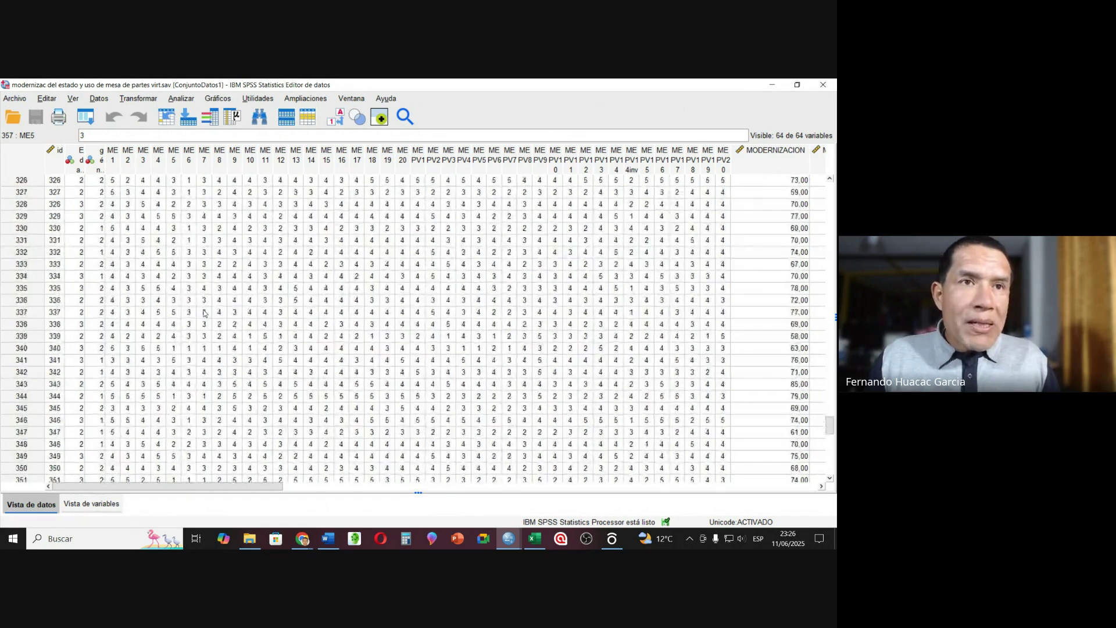
scroll(203, 314, up, 20)
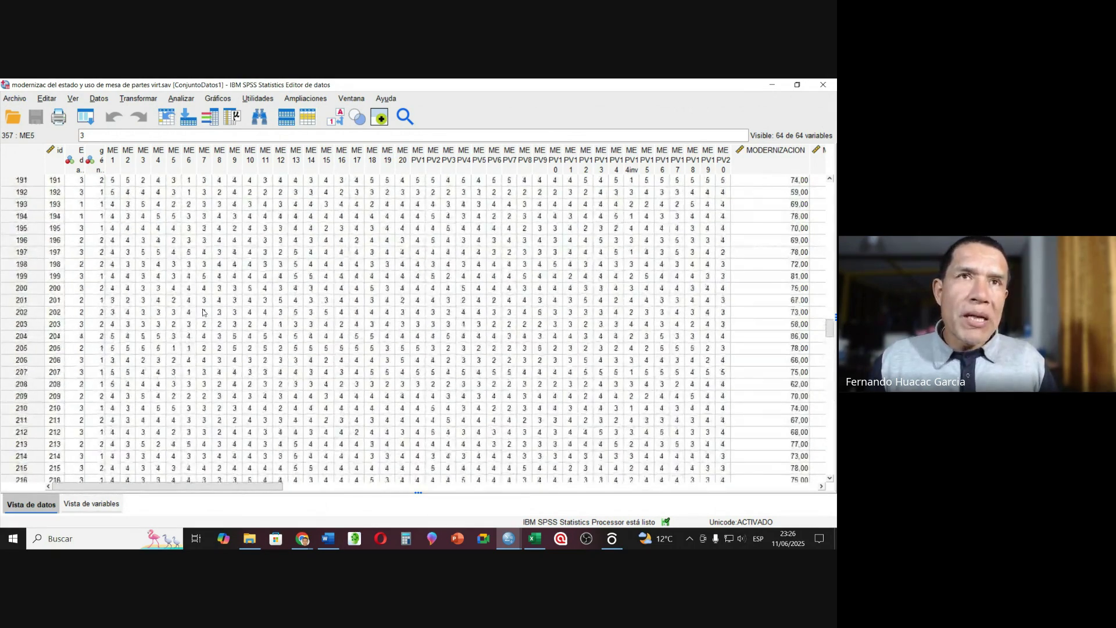
scroll(203, 314, up, 20)
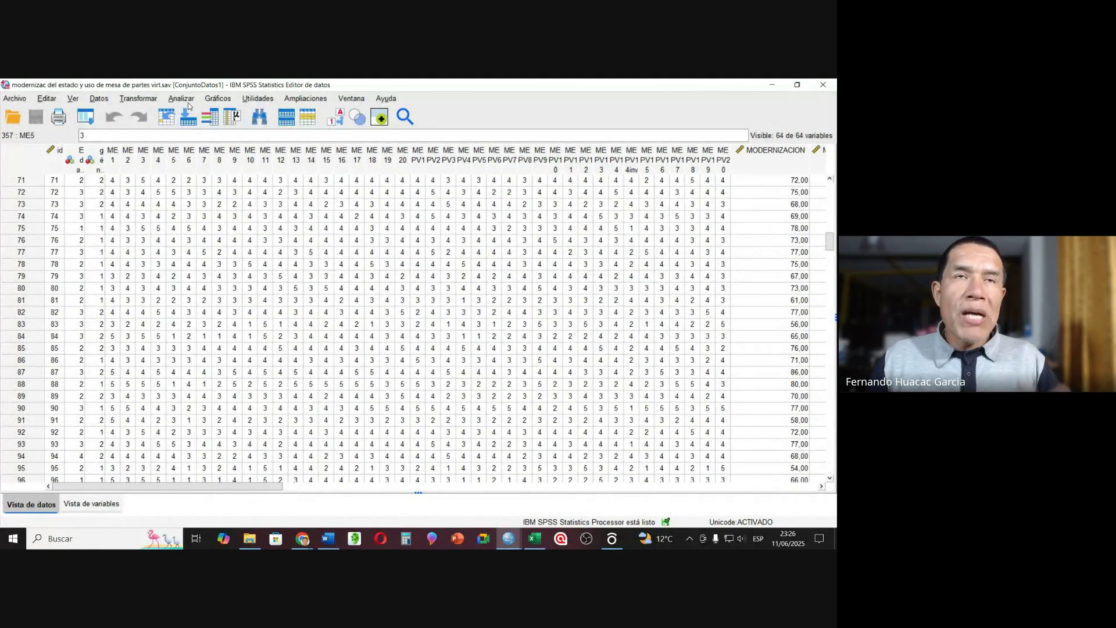
- Start a reliability analysis (Análisis de fiabilidad) and add items ME1 to ME20 as its elements
click(183, 97)
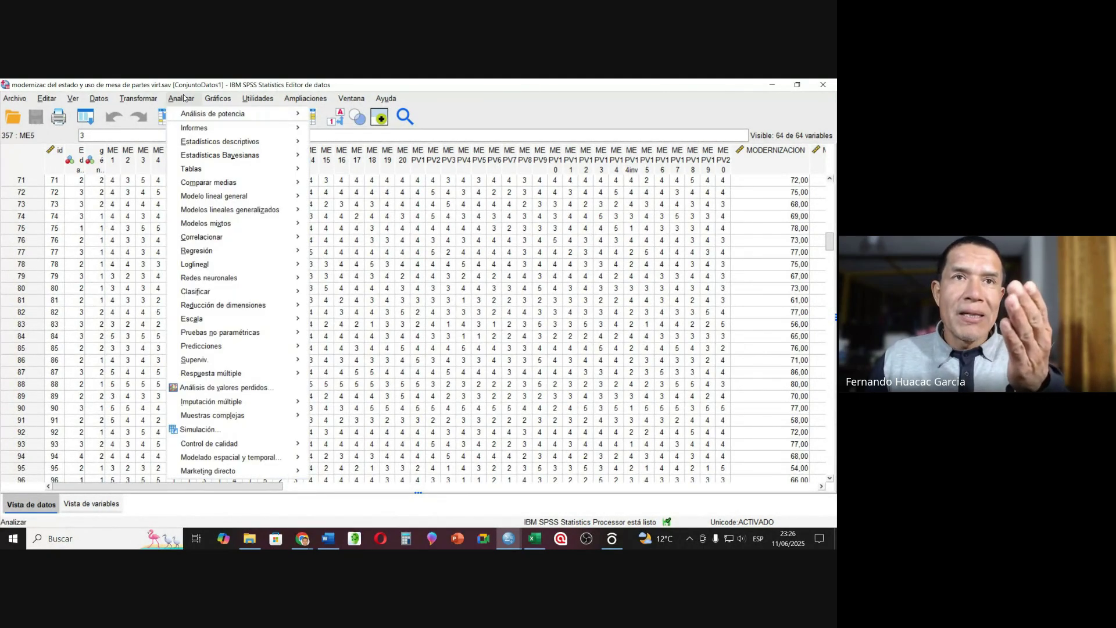
mouse_move(214, 321)
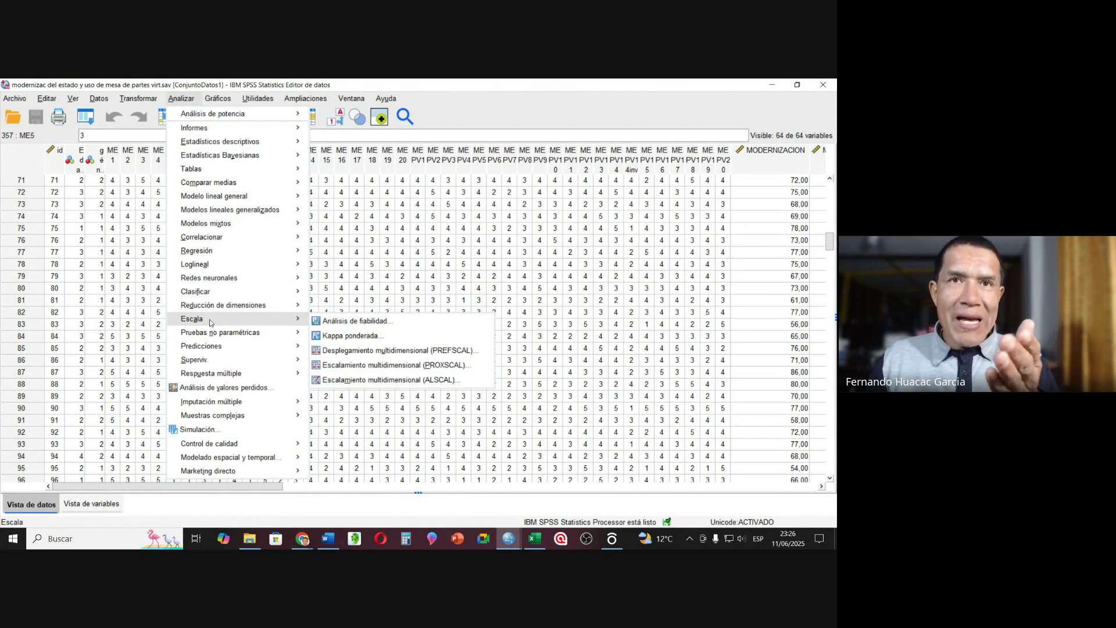
click(349, 323)
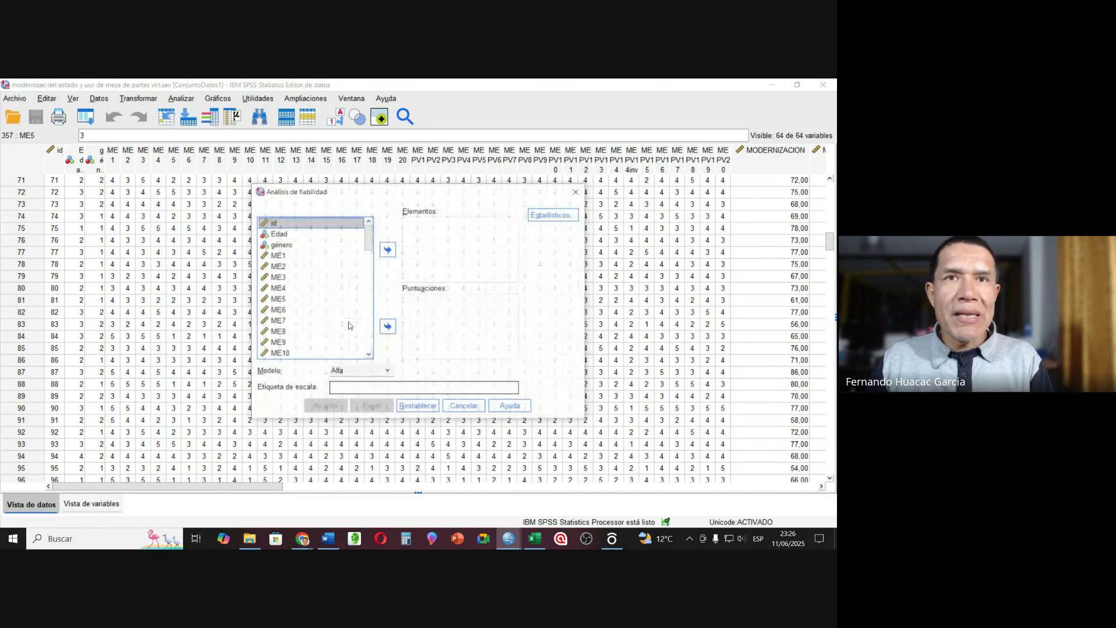
click(280, 258)
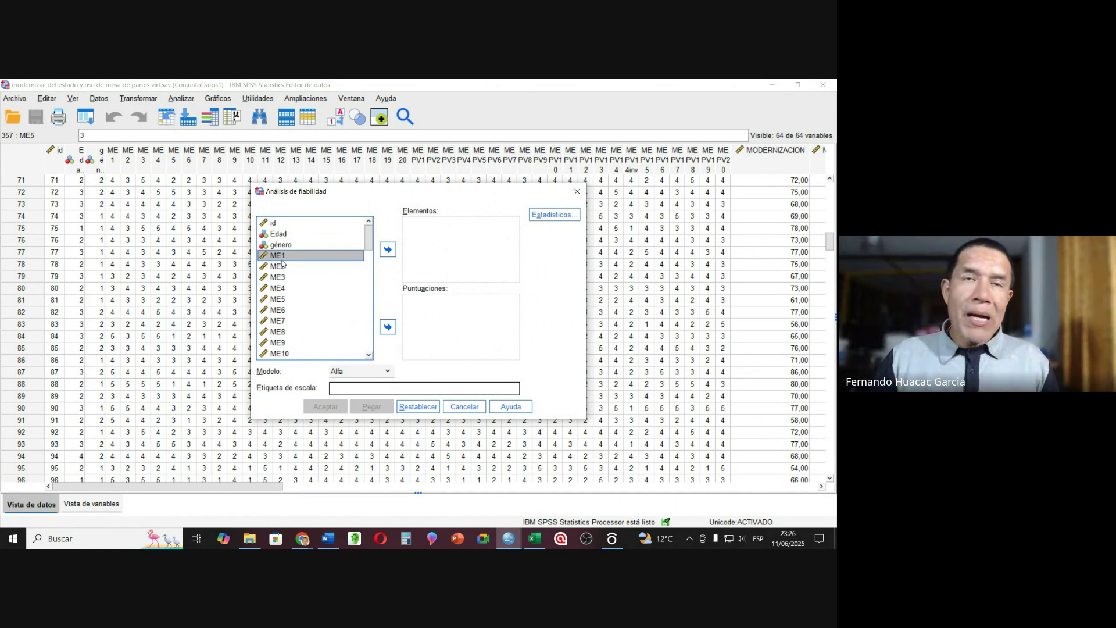
key(shift+Down)
key(shift+Down)
key(shift+Down)
key(shift+Down)
key(shift+Down)
key(shift+Down)
key(shift+Down)
key(shift+Down)
key(shift+Down)
key(shift+Down)
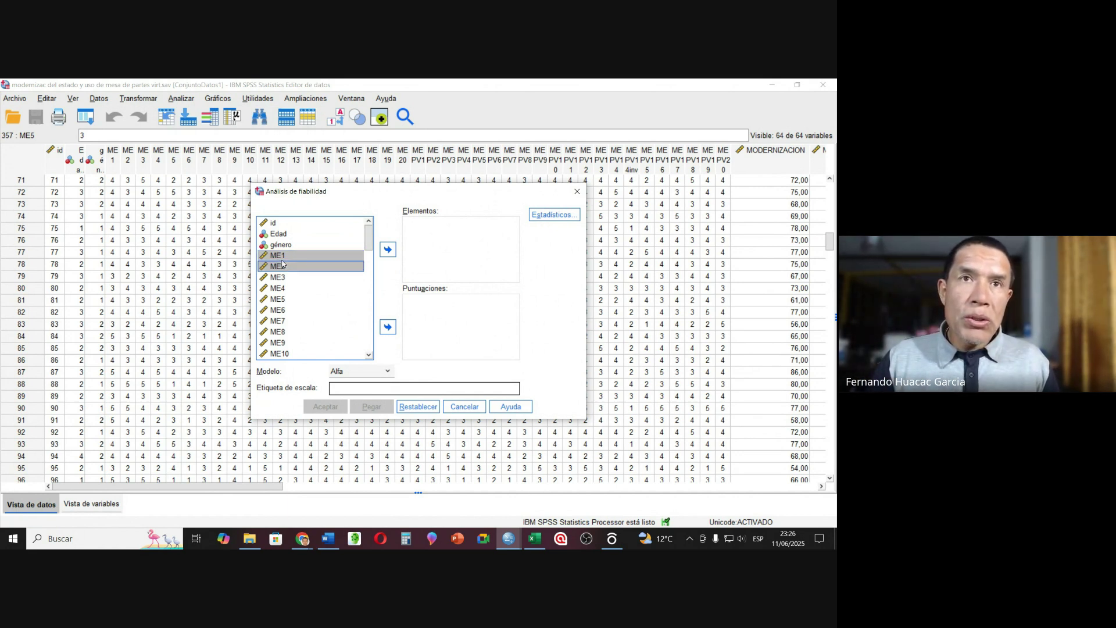
key(shift+Down)
key(shift+Down)
key(shift+Down)
key(shift+Down)
key(shift+Down)
key(shift+Down)
key(shift+Down)
key(shift+Down)
key(shift+Down)
key(shift+Down)
key(shift+Down)
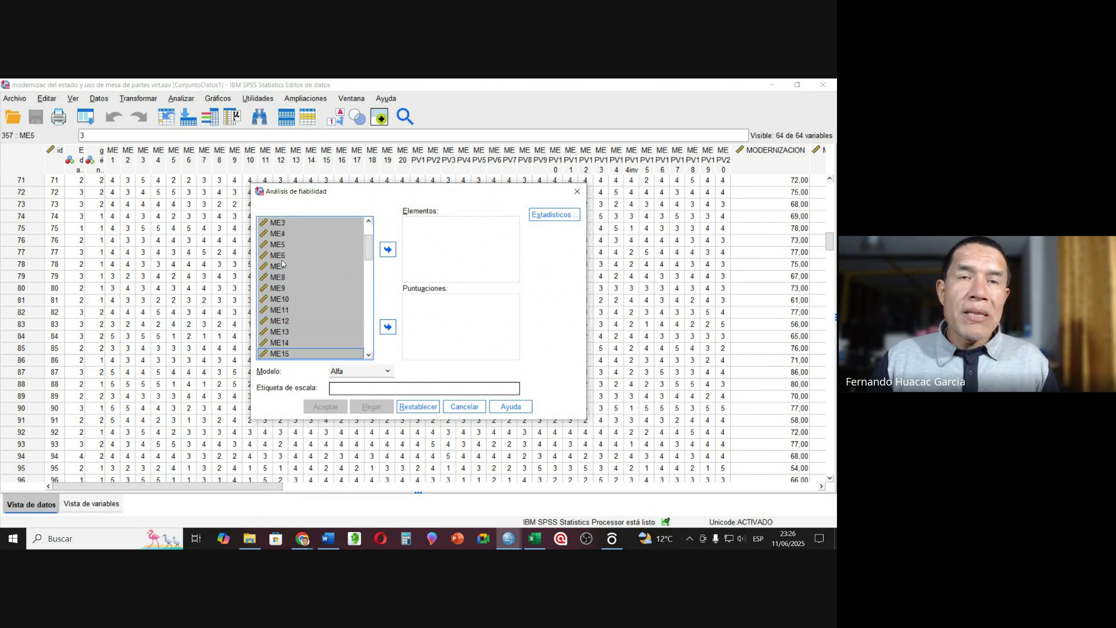
key(shift+Up)
key(shift+Up)
key(shift+Up)
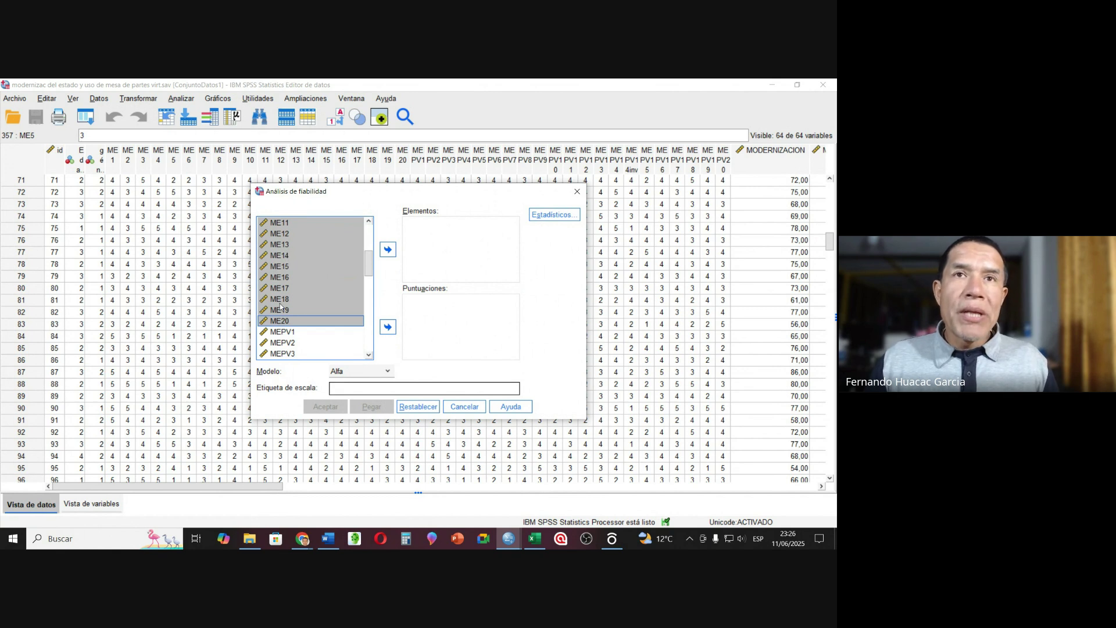
click(387, 250)
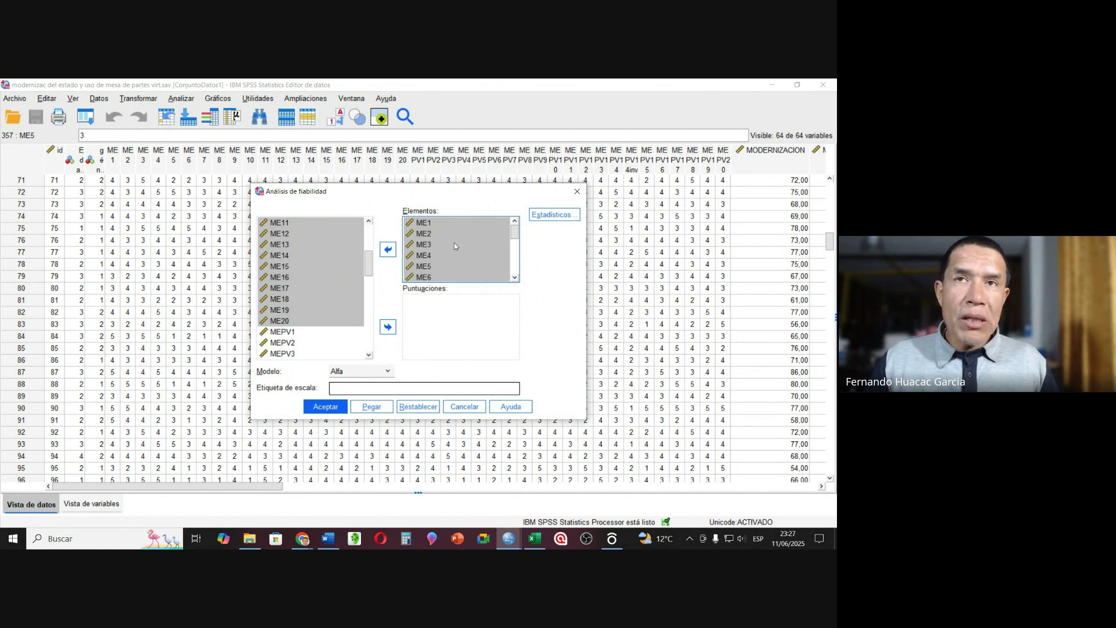
- Request the "Escala si se elimina el elemento" descriptives for the reliability analysis and run it with the Alfa model
click(540, 219)
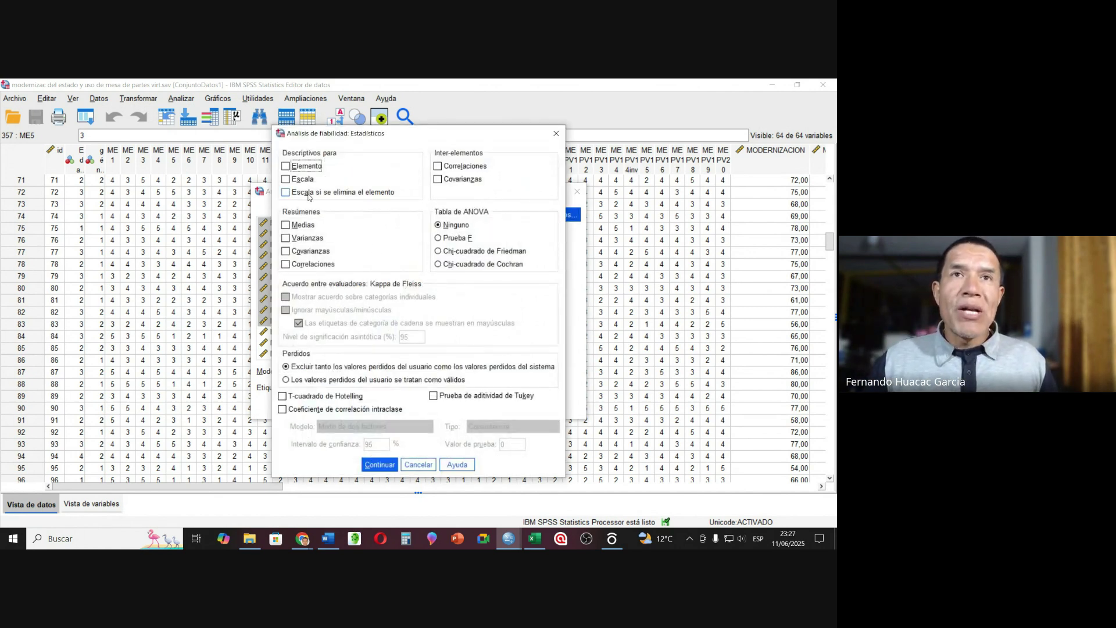
click(309, 197)
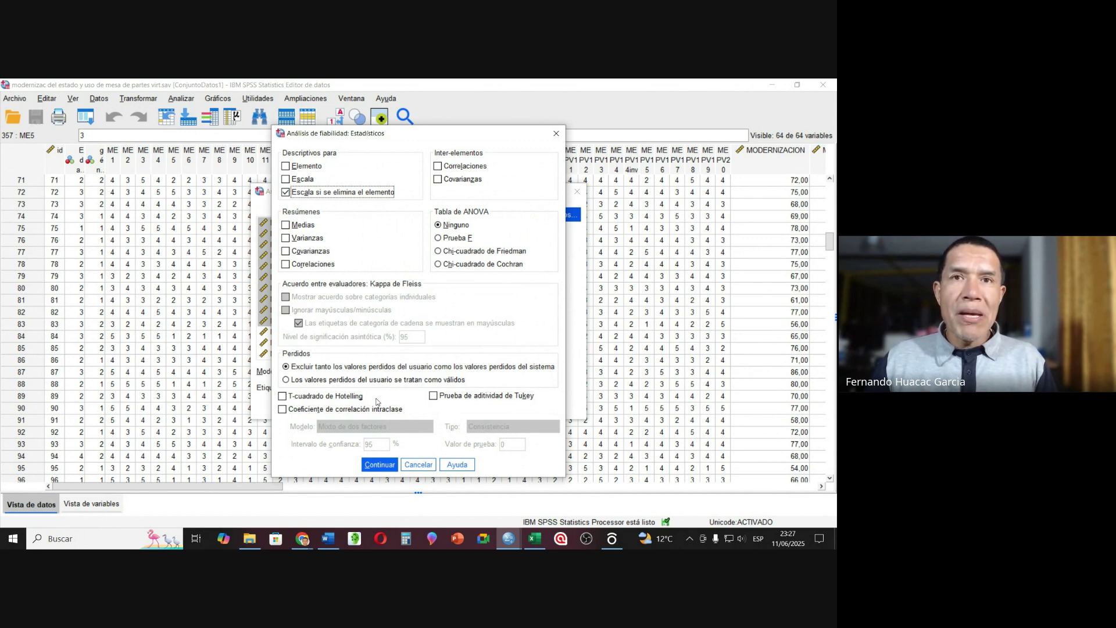
click(377, 465)
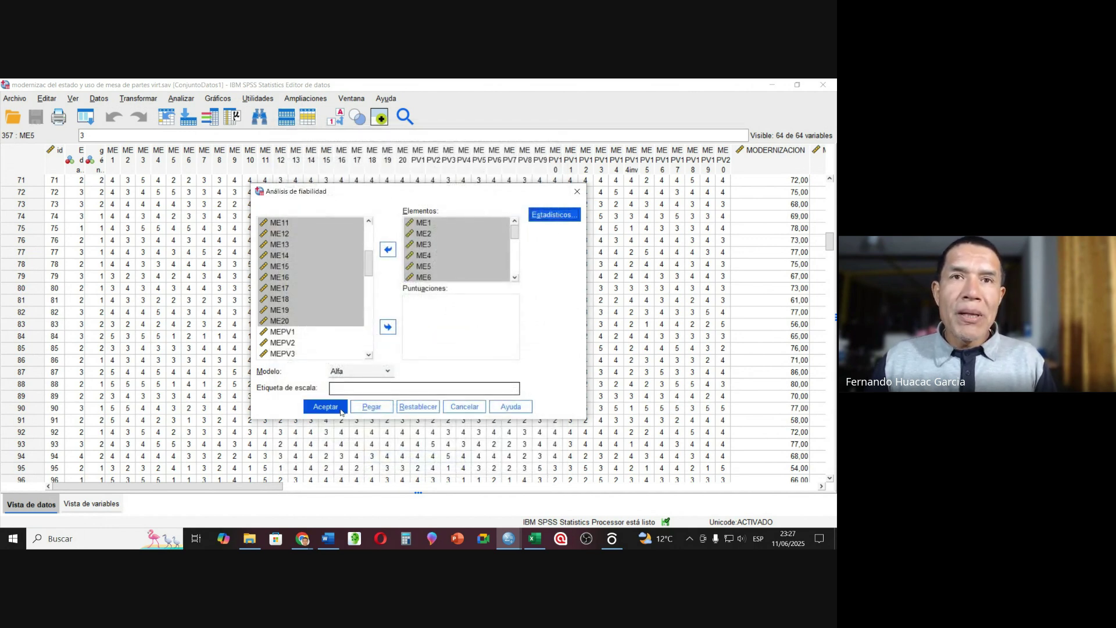
click(551, 215)
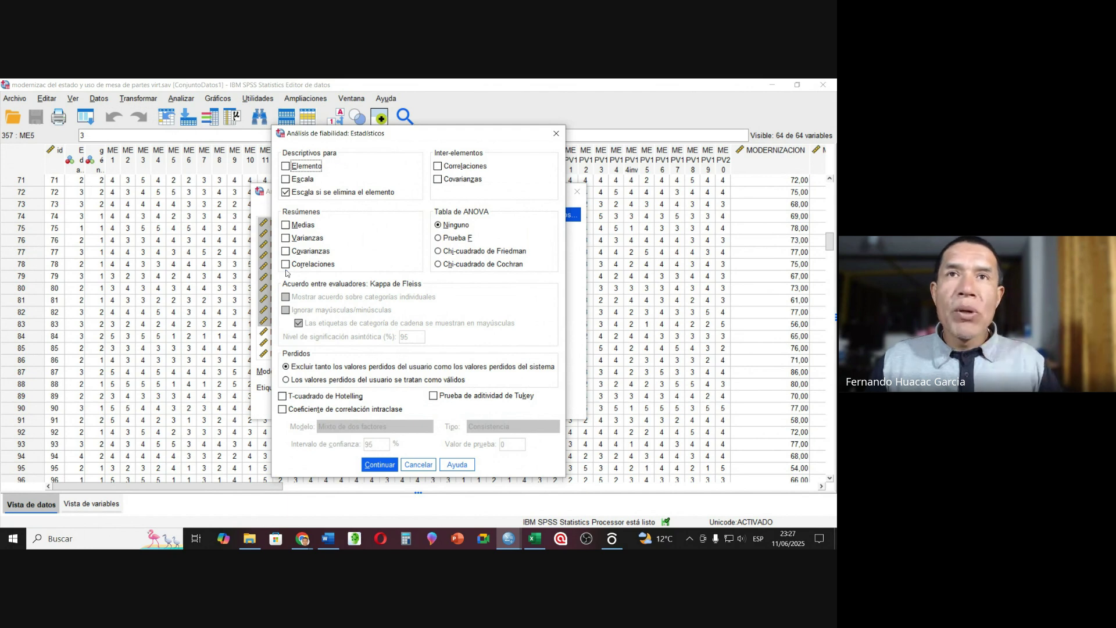
click(381, 459)
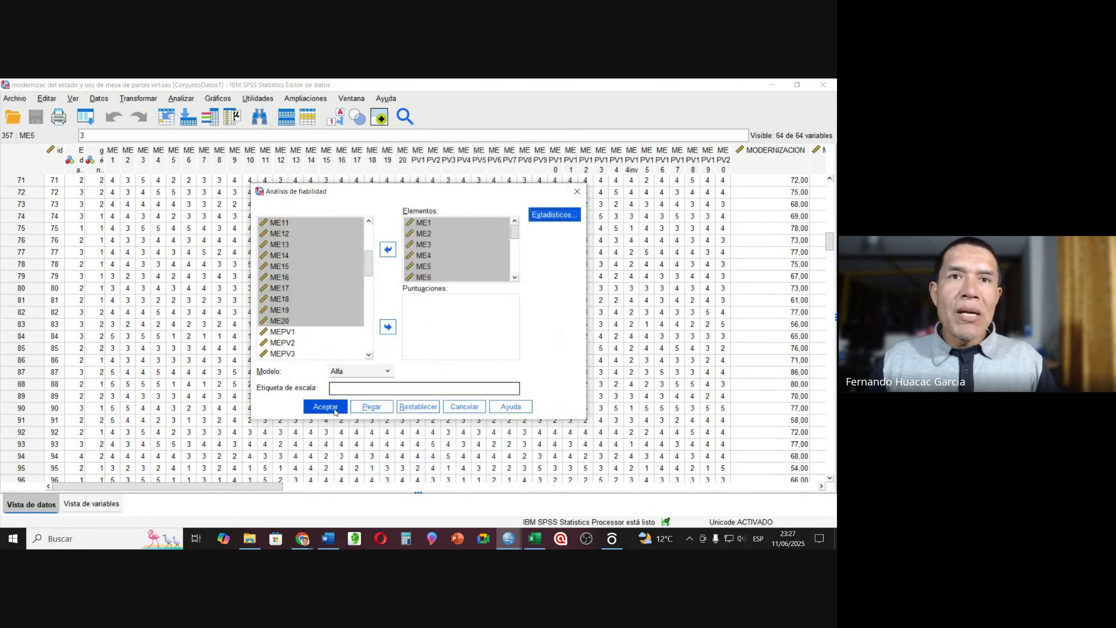
click(326, 407)
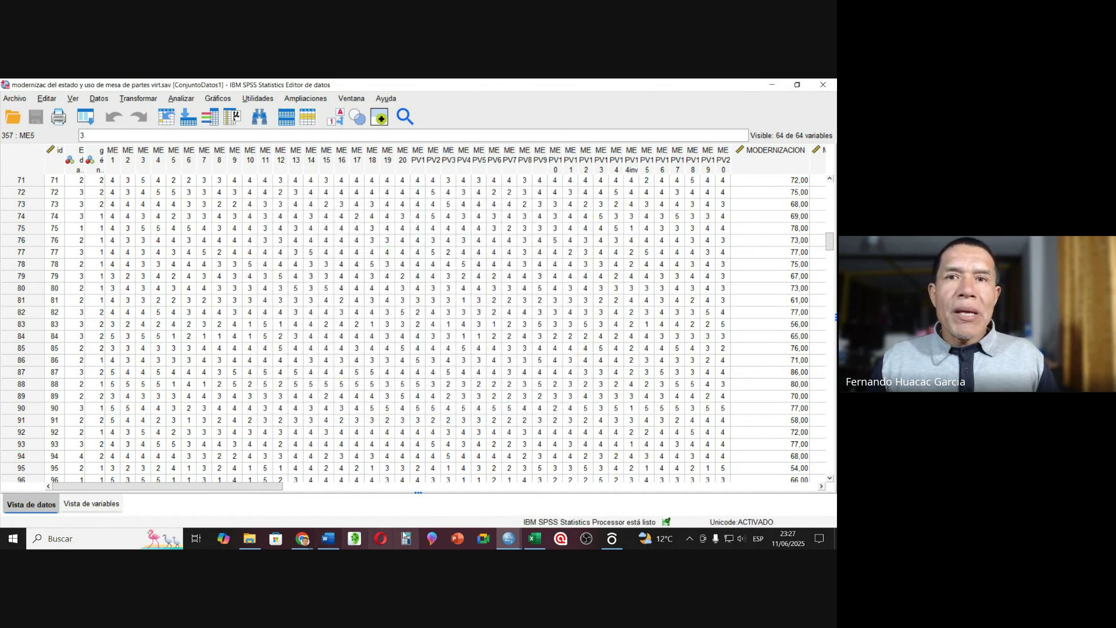
- Switch to the results viewer and examine the Estadísticas de fiabilidad and Estadísticas de total de elemento tables
click(508, 538)
click(444, 515)
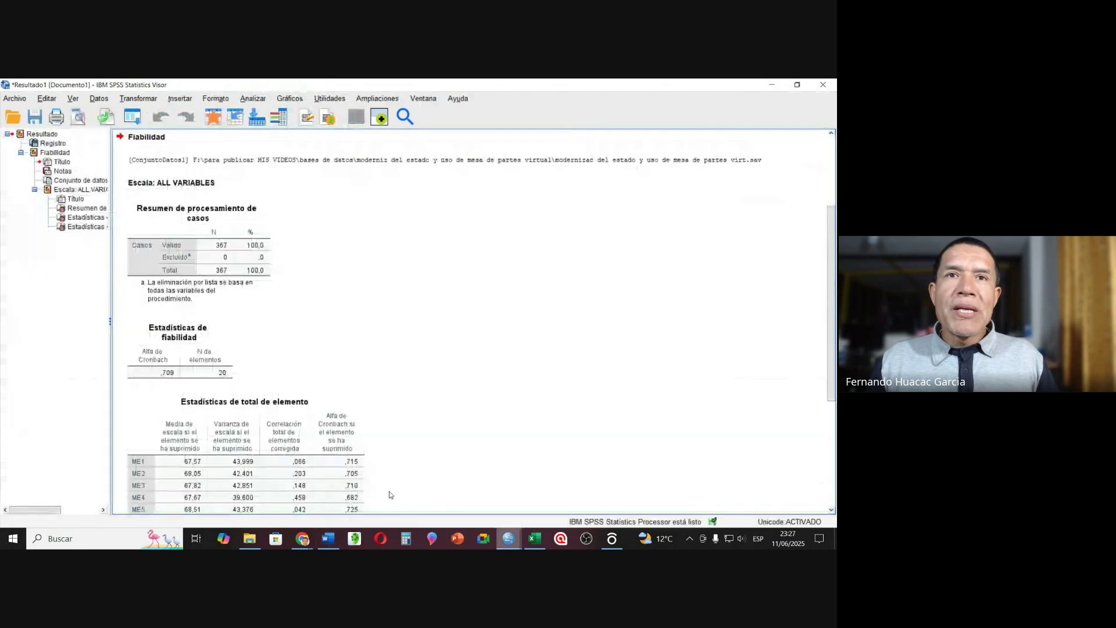
scroll(254, 361, down, 3)
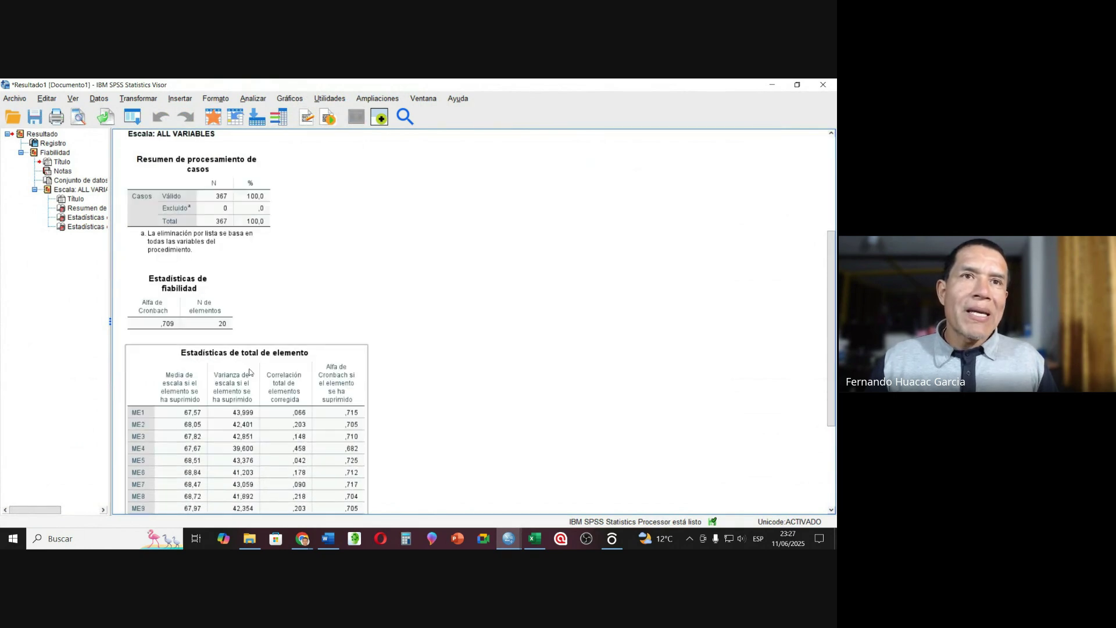
scroll(250, 372, up, 5)
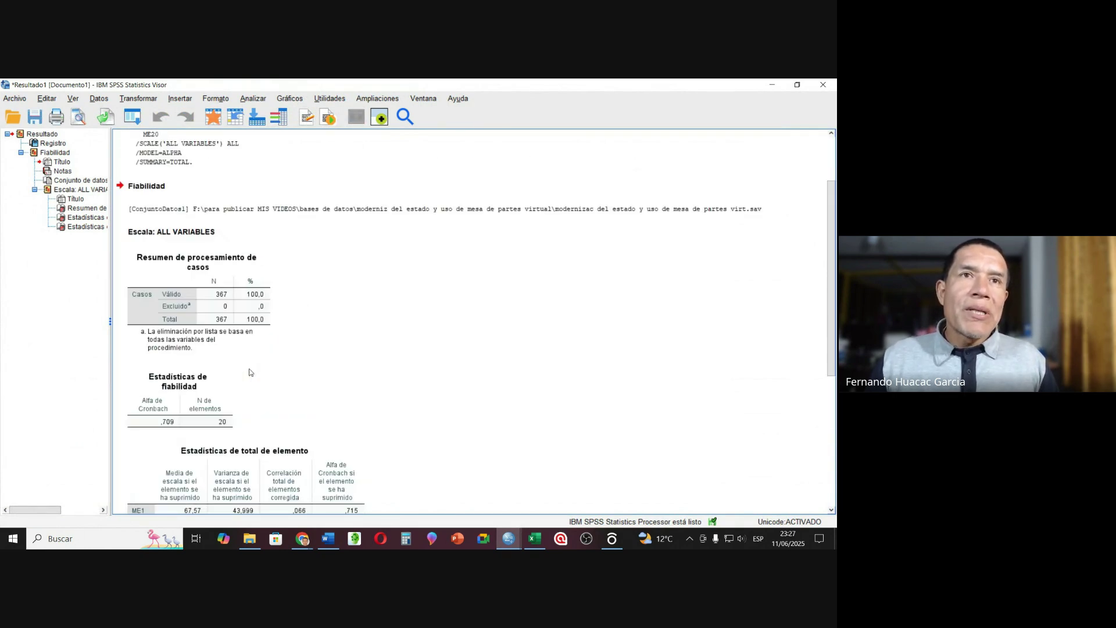
scroll(208, 353, down, 1)
click(200, 353)
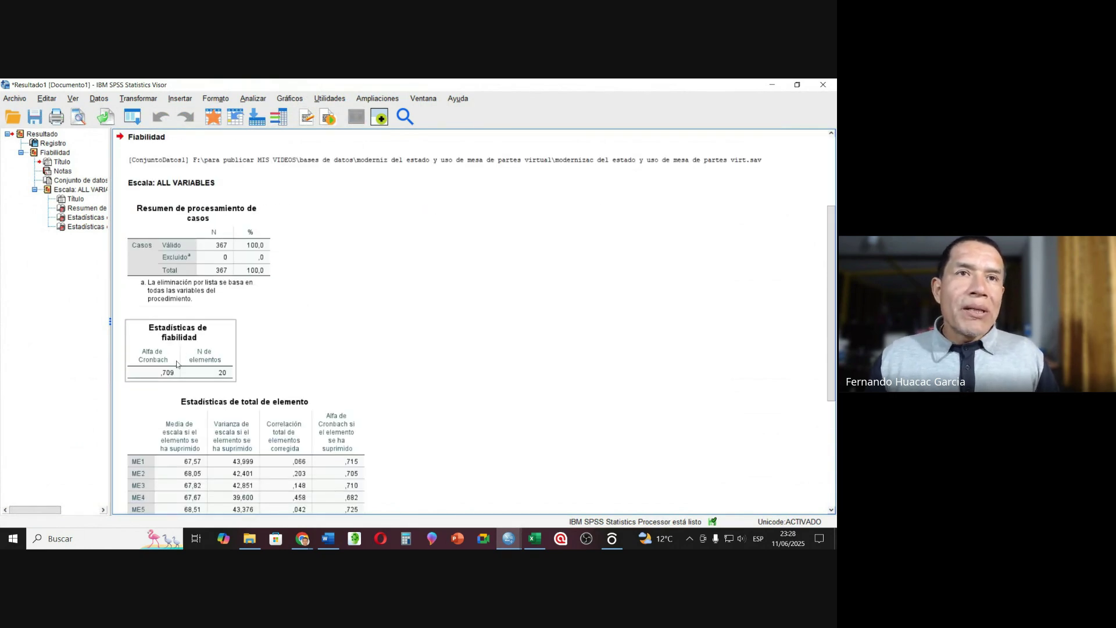
scroll(177, 364, down, 1)
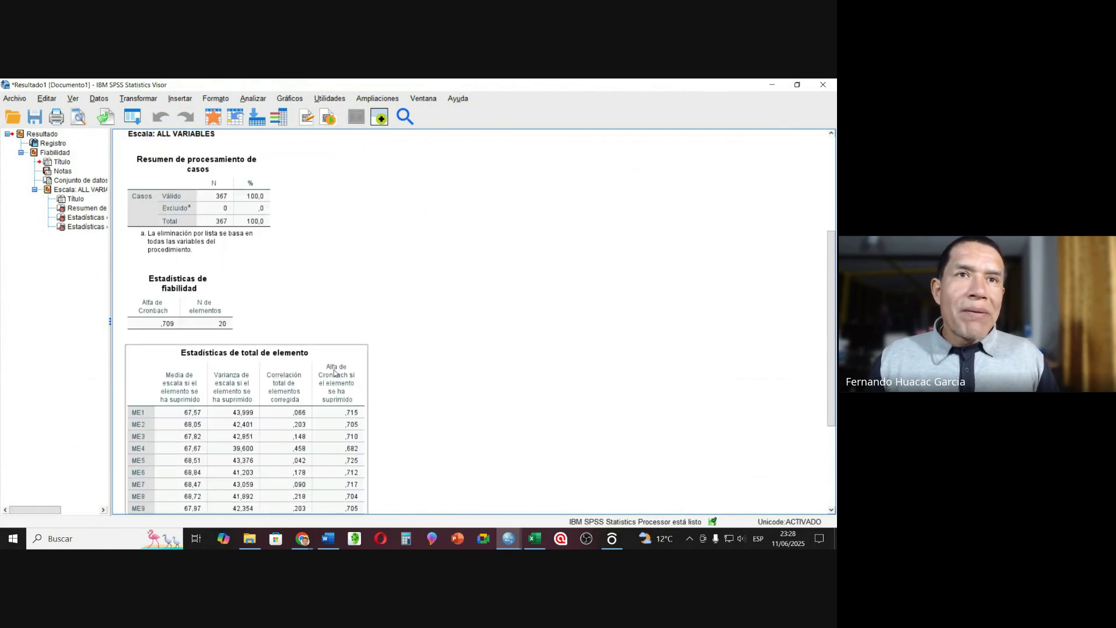
click(177, 291)
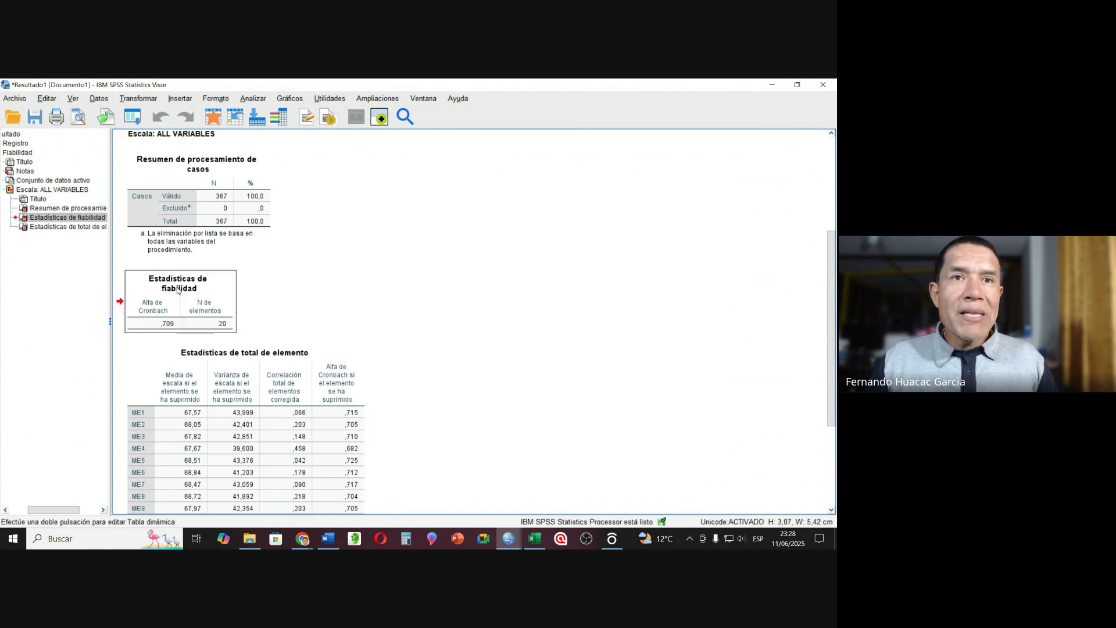
click(276, 443)
scroll(277, 443, down, 3)
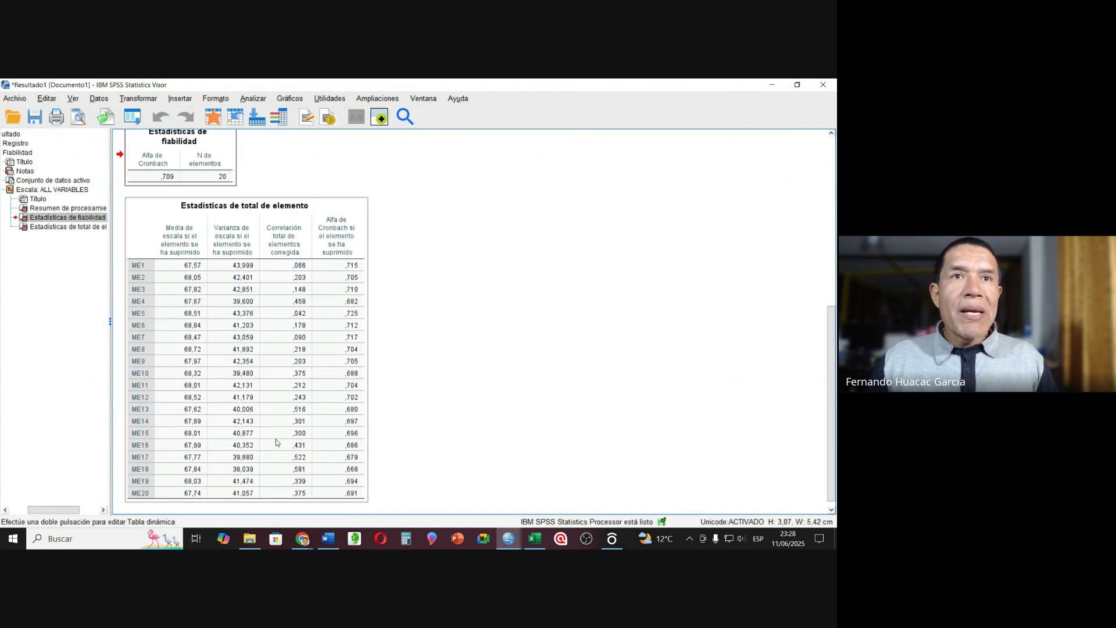
click(244, 331)
scroll(249, 361, up, 4)
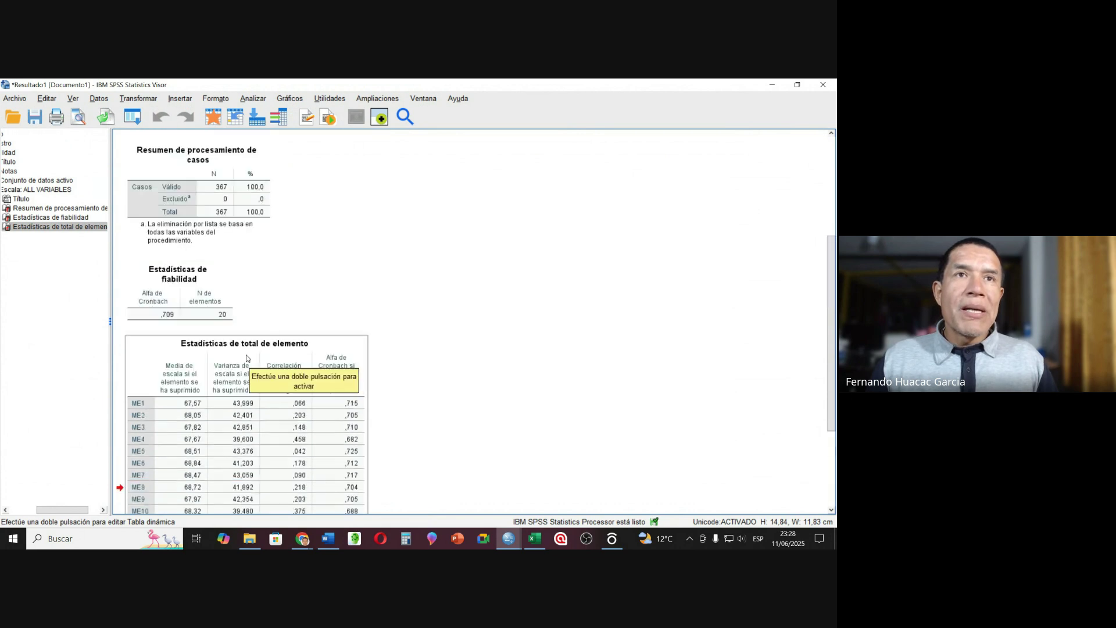
scroll(203, 372, down, 1)
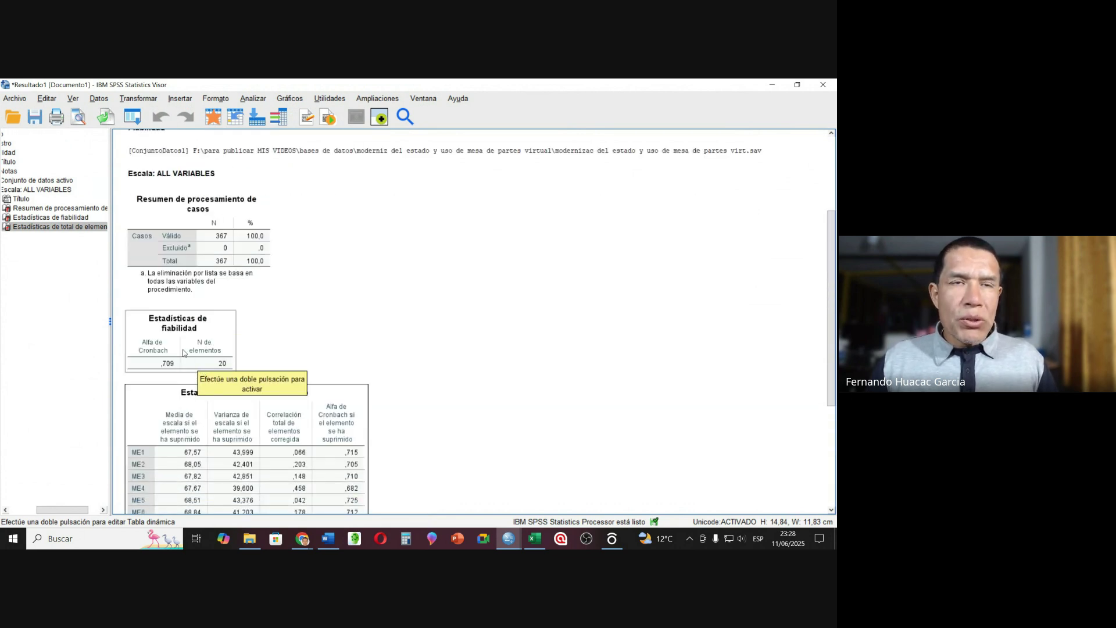
- Copy the Estadísticas de fiabilidad and Estadísticas de total de elemento tables together from the results
click(171, 343)
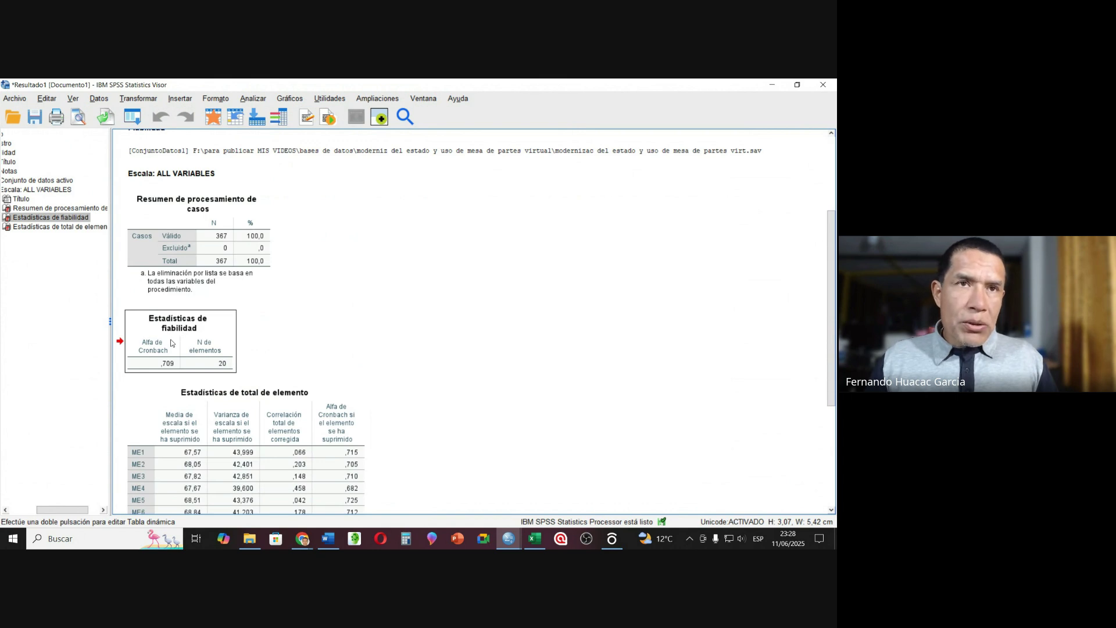
click(144, 496)
scroll(155, 449, down, 3)
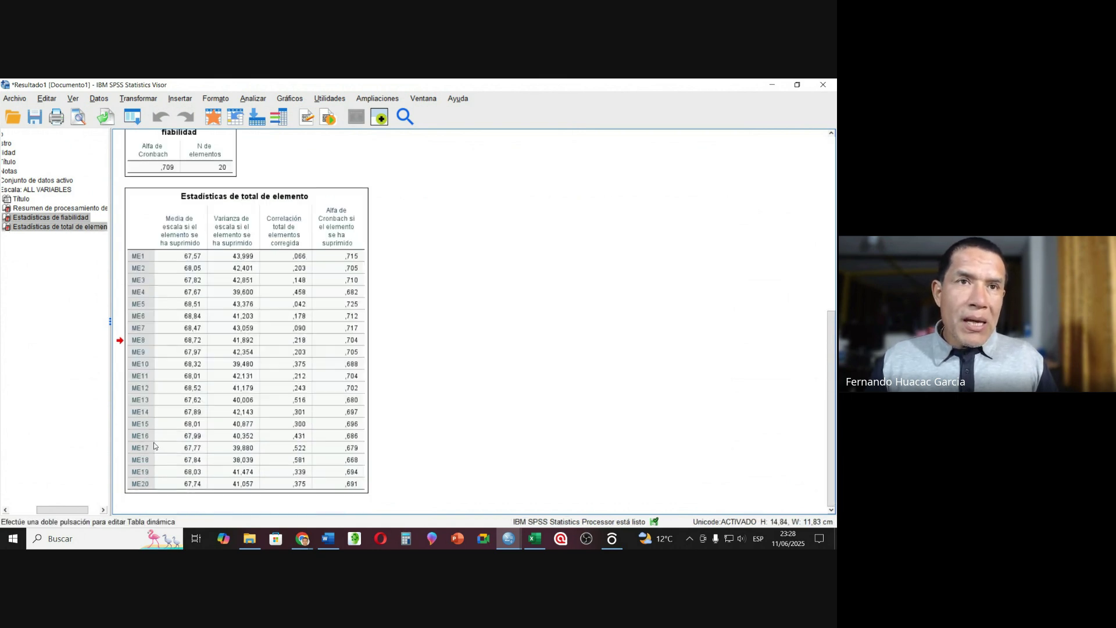
right_click(153, 438)
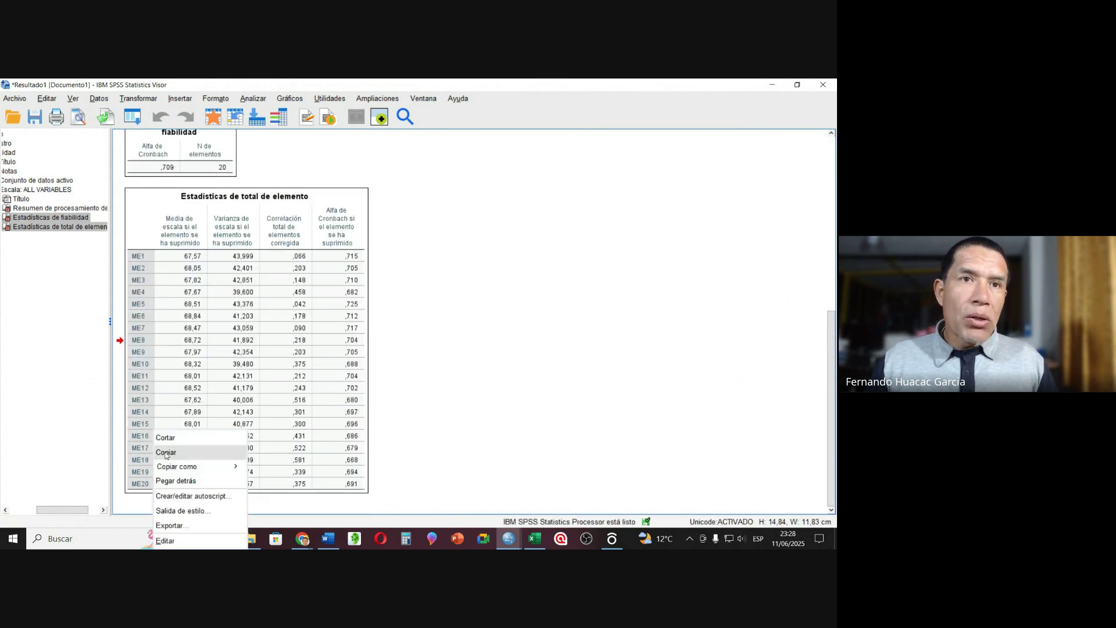
click(172, 452)
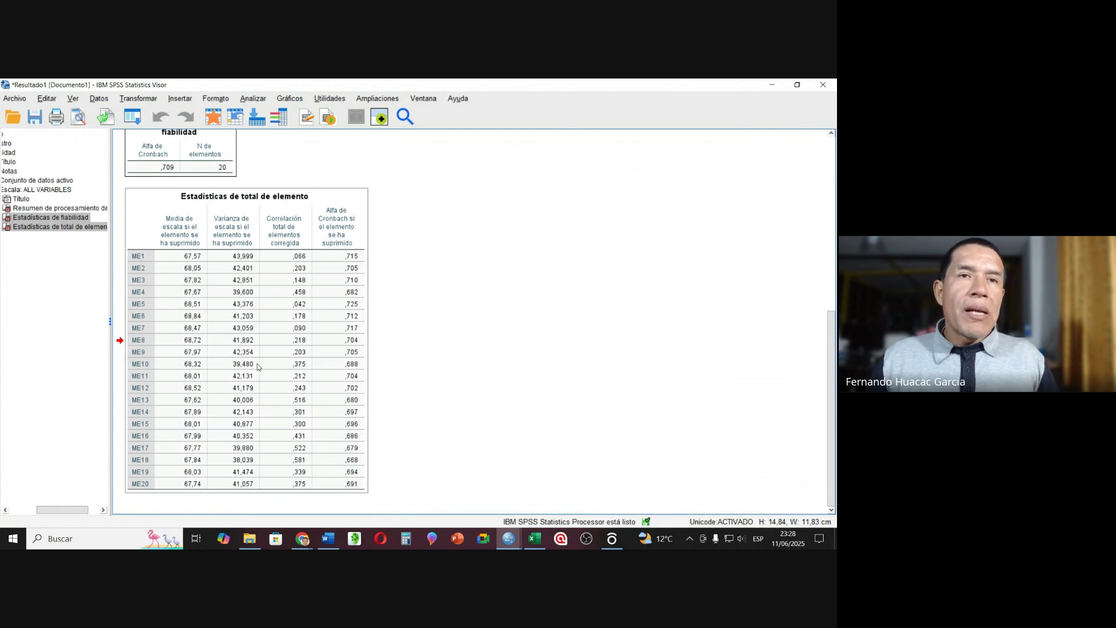
- Switch to the Word document and paste the copied tables below the question "¿Qué hacer para dotar de mayor confiabilidad al instrumento?"
click(329, 538)
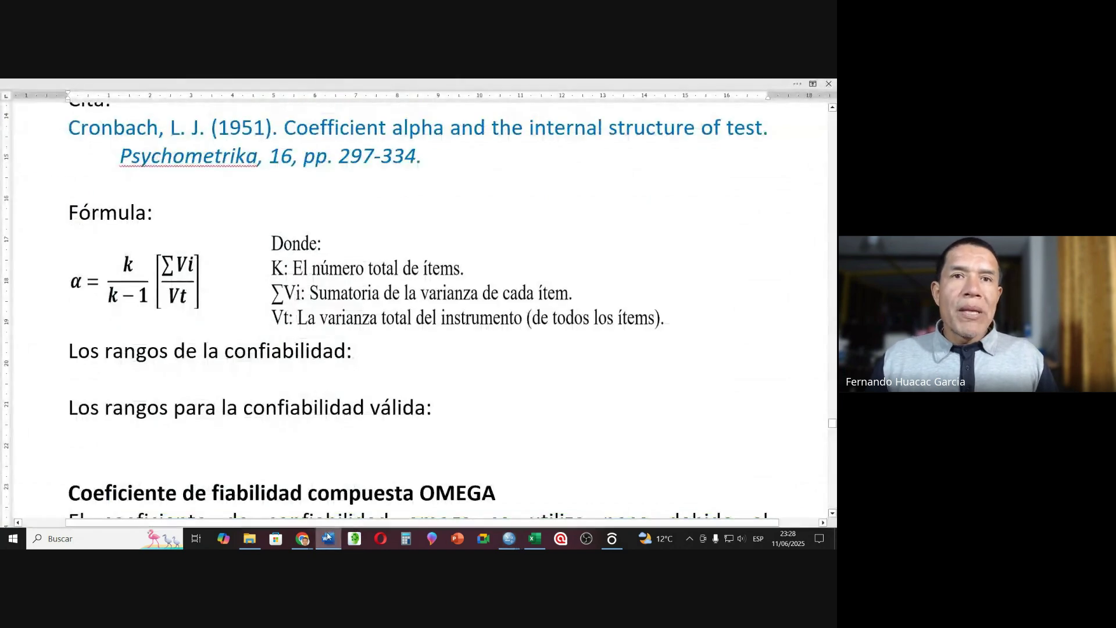
scroll(176, 450, down, 10)
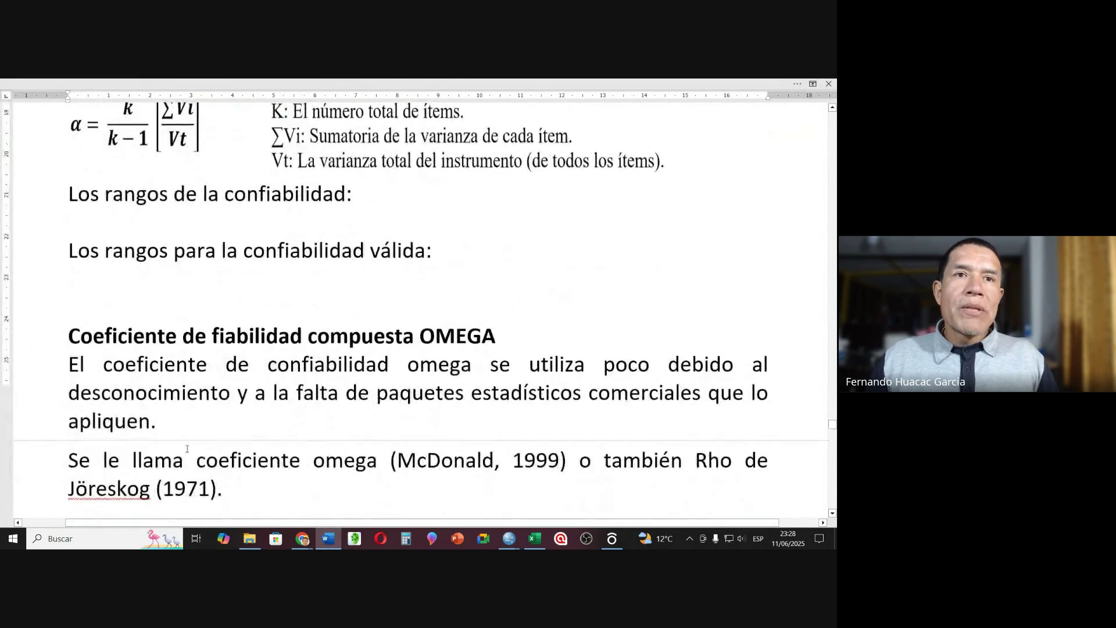
scroll(186, 452, down, 10)
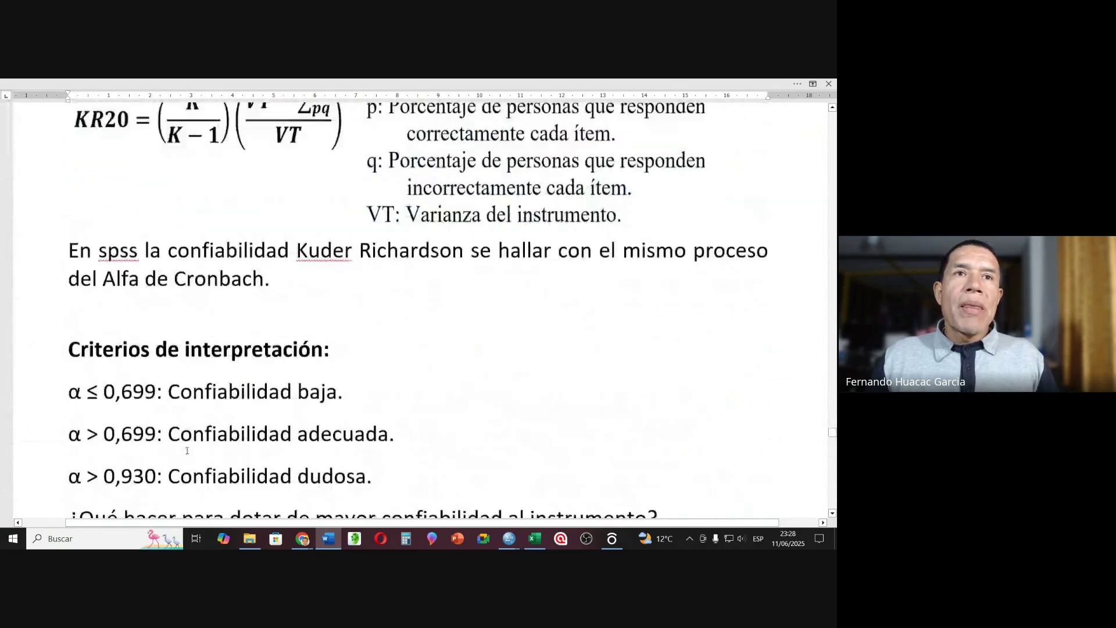
click(108, 358)
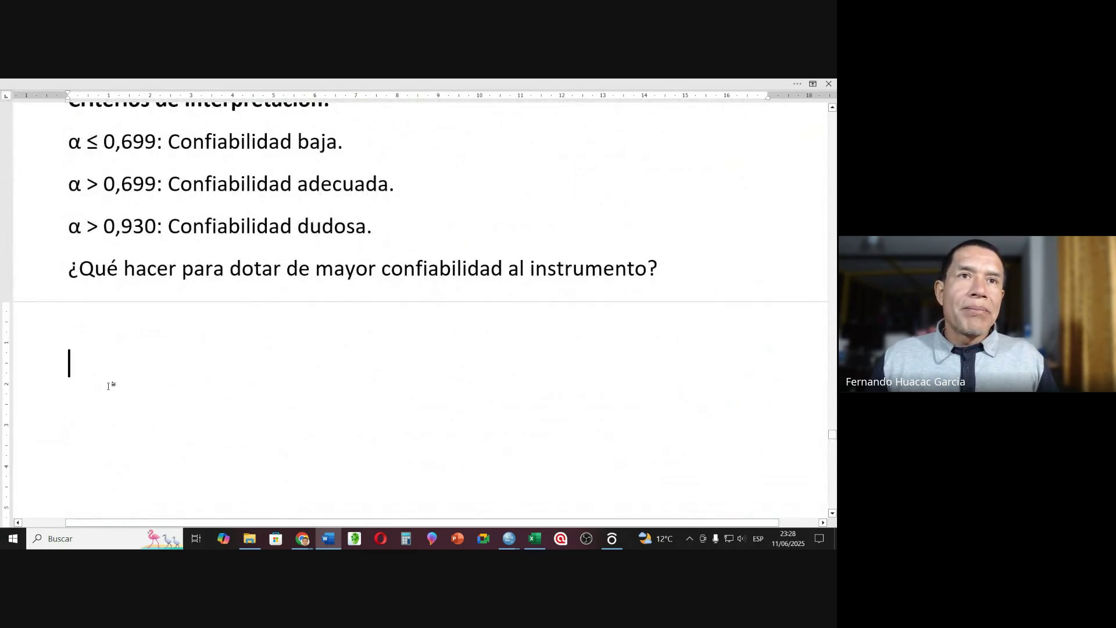
click(109, 405)
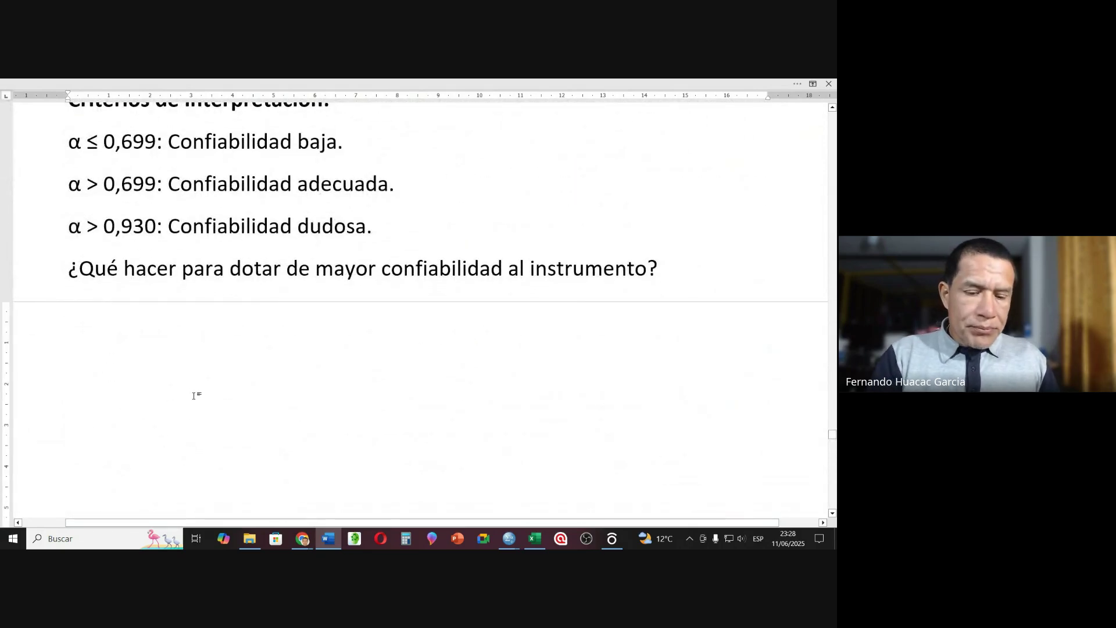
key(ctrl+v)
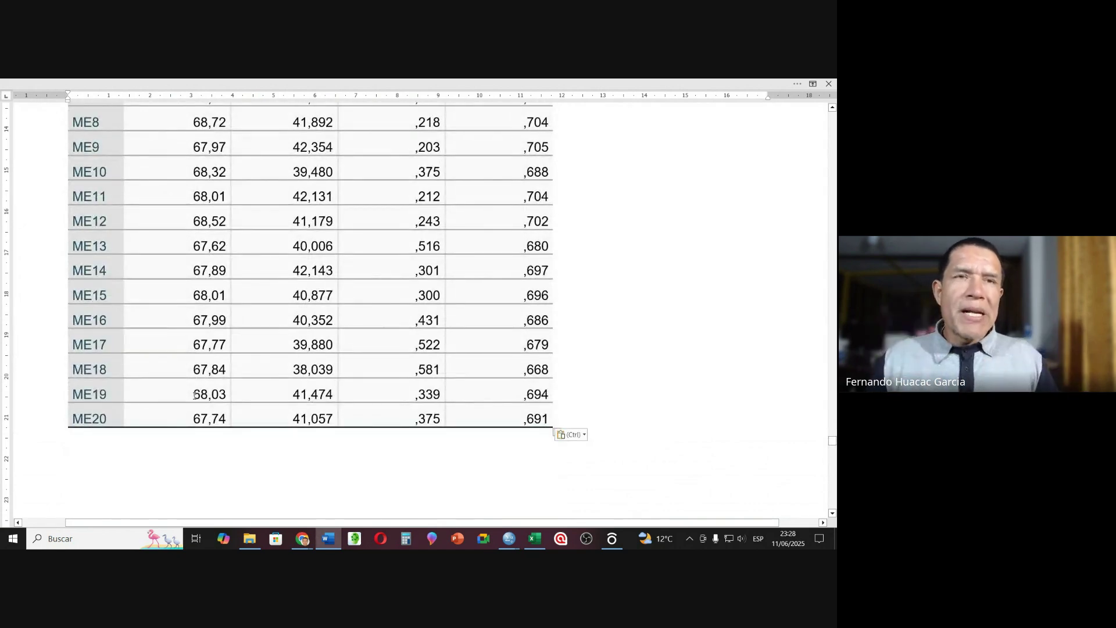
- Go back to the Cronbach's alpha section and place the cursor on the empty line under "Los rangos de la confiabilidad:"
scroll(388, 393, up, 12)
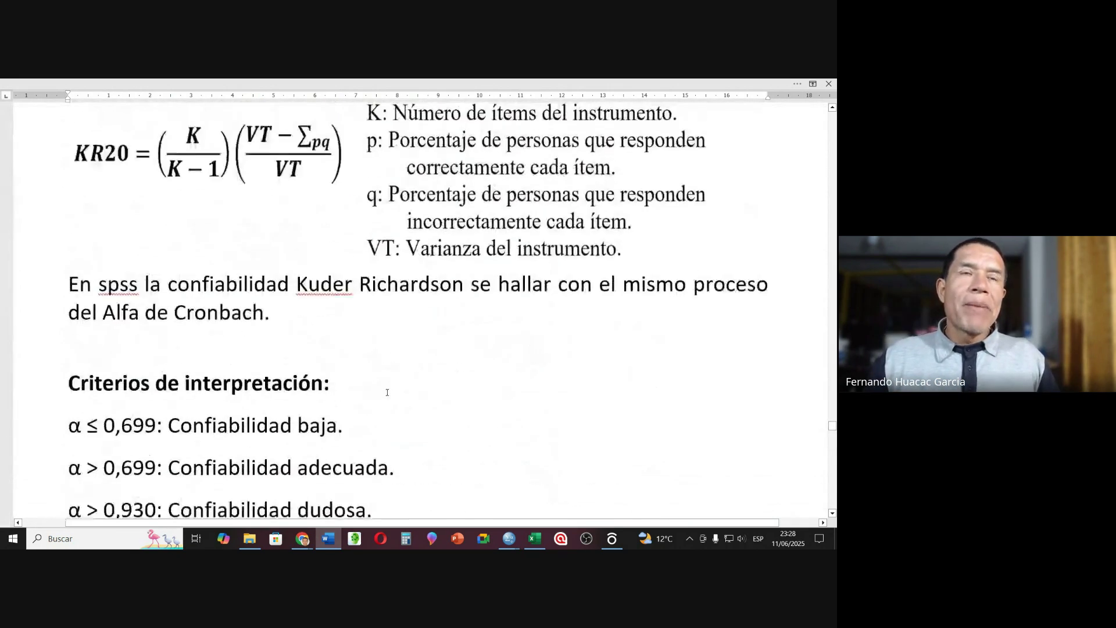
scroll(388, 392, up, 12)
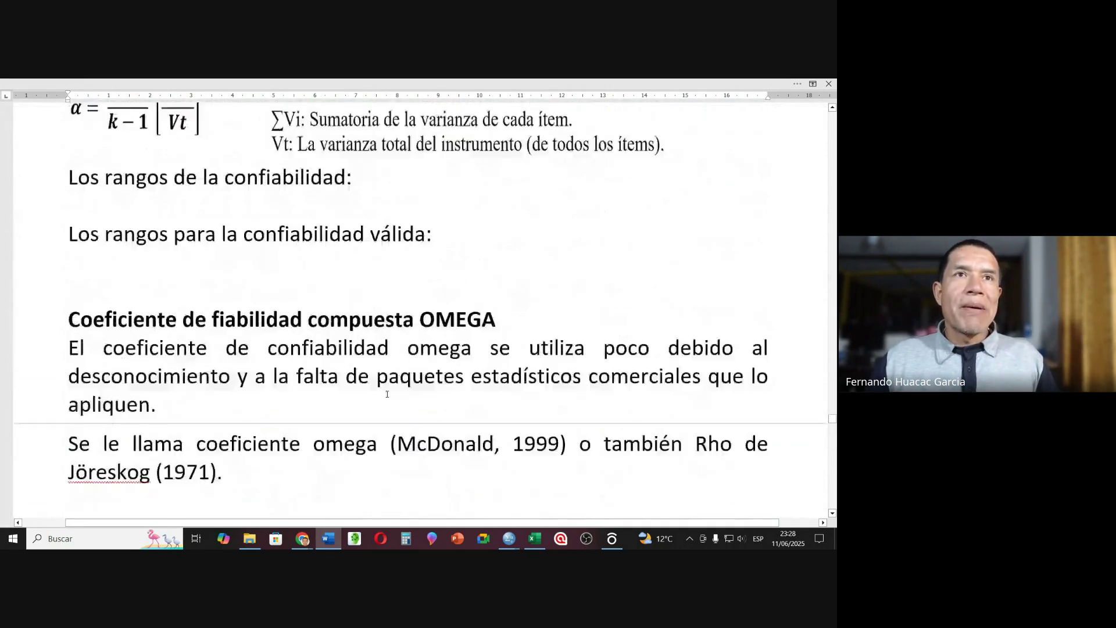
scroll(388, 394, up, 3)
scroll(259, 313, down, 2)
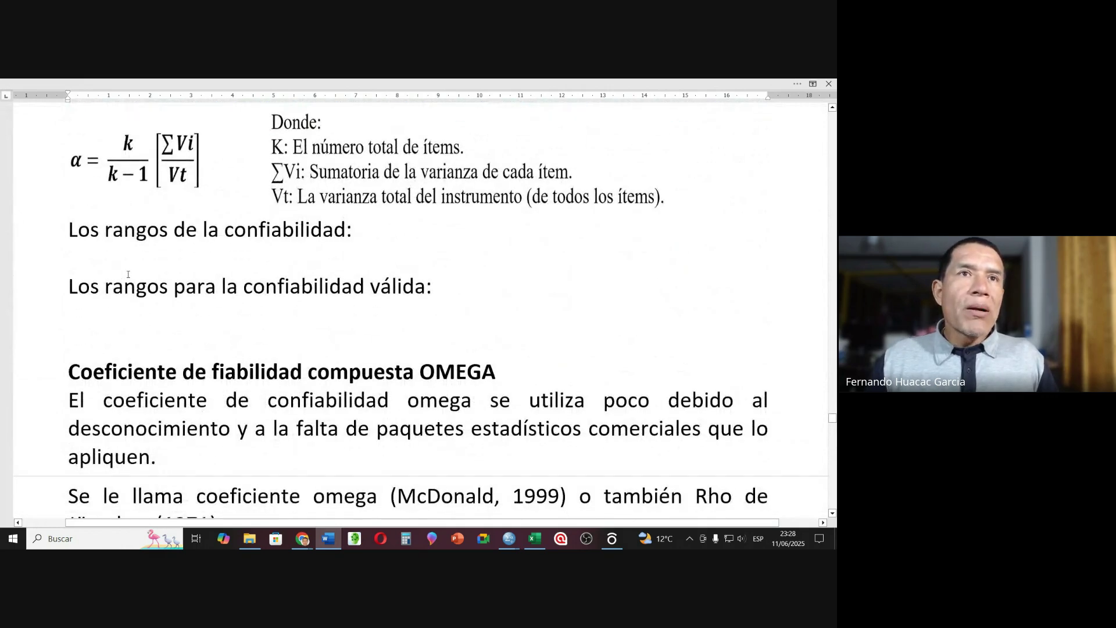
click(121, 260)
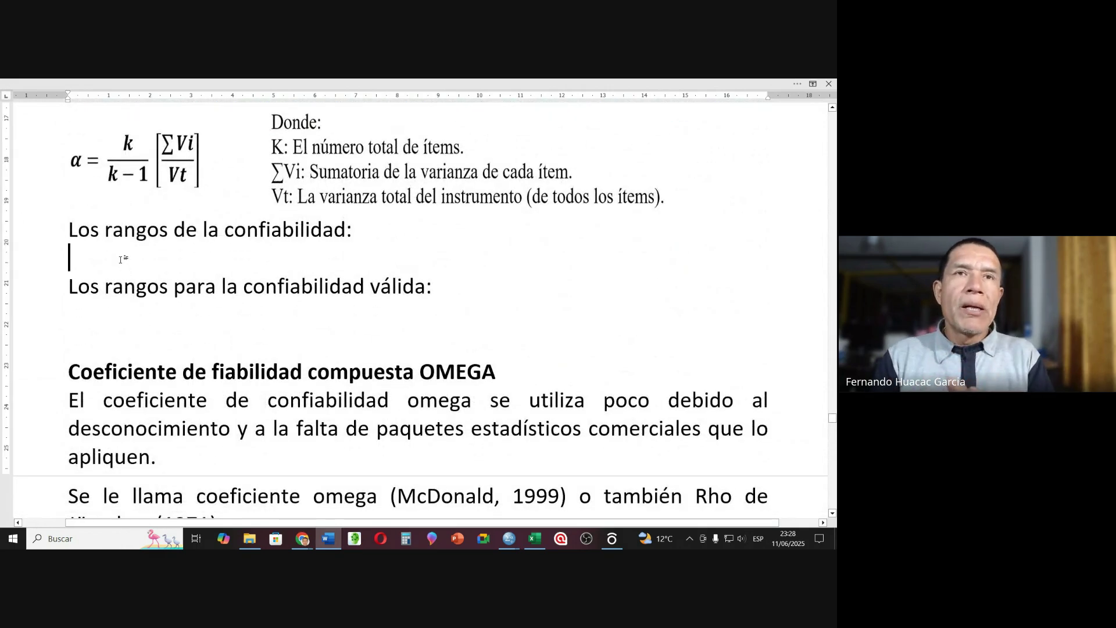
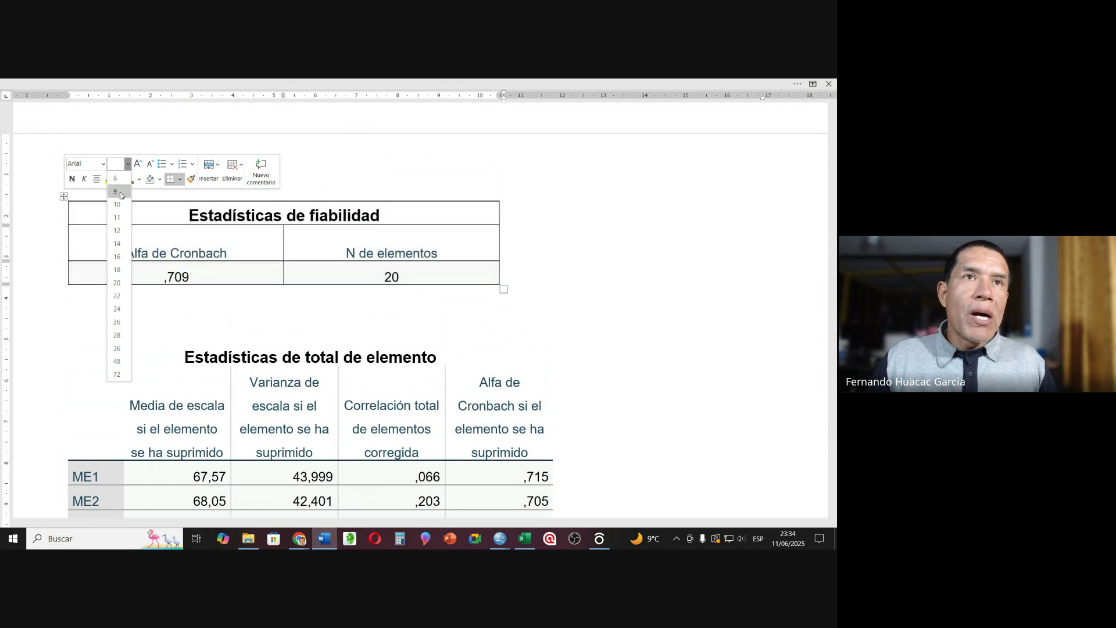
- Set the Estadísticas de fiabilidad table's text to size 12 and apply all borders to the Estadísticas de total de elemento table
click(117, 230)
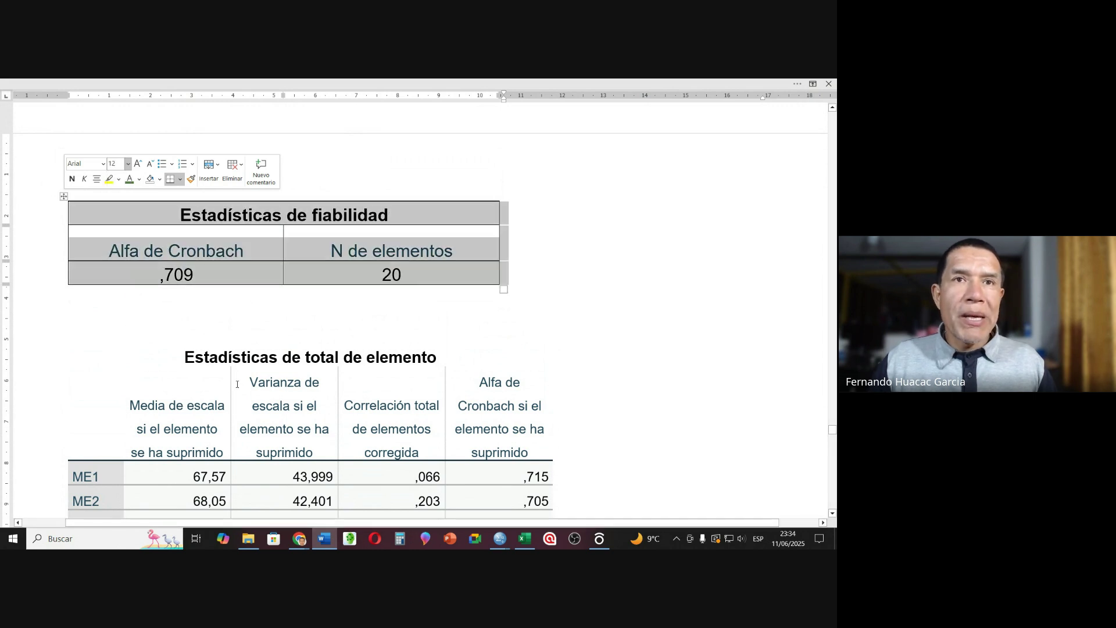
click(201, 427)
click(63, 340)
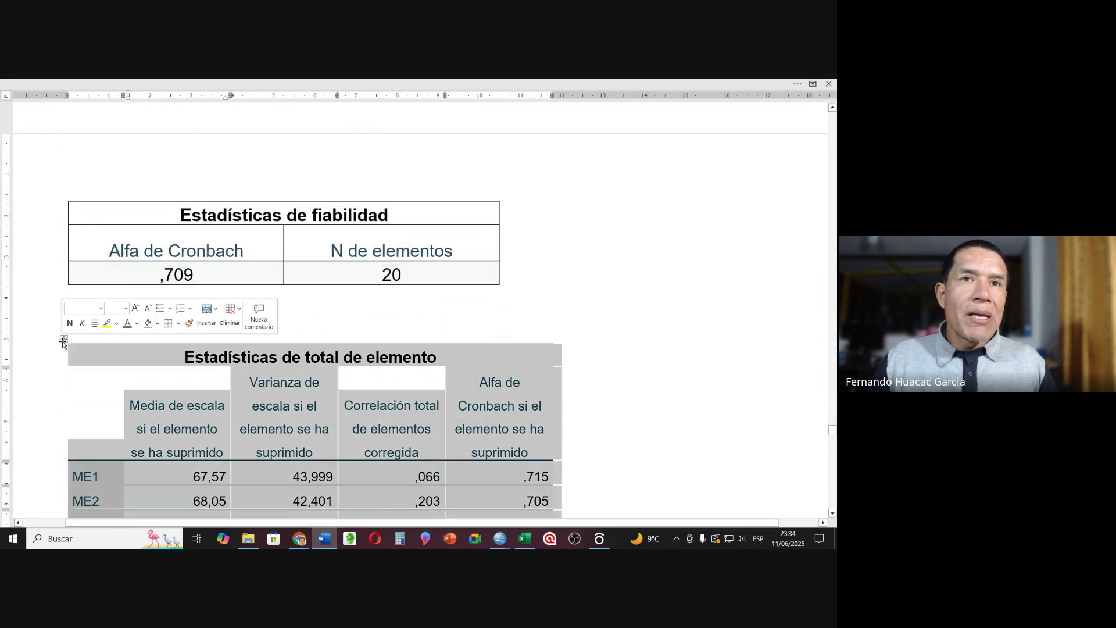
scroll(188, 417, down, 2)
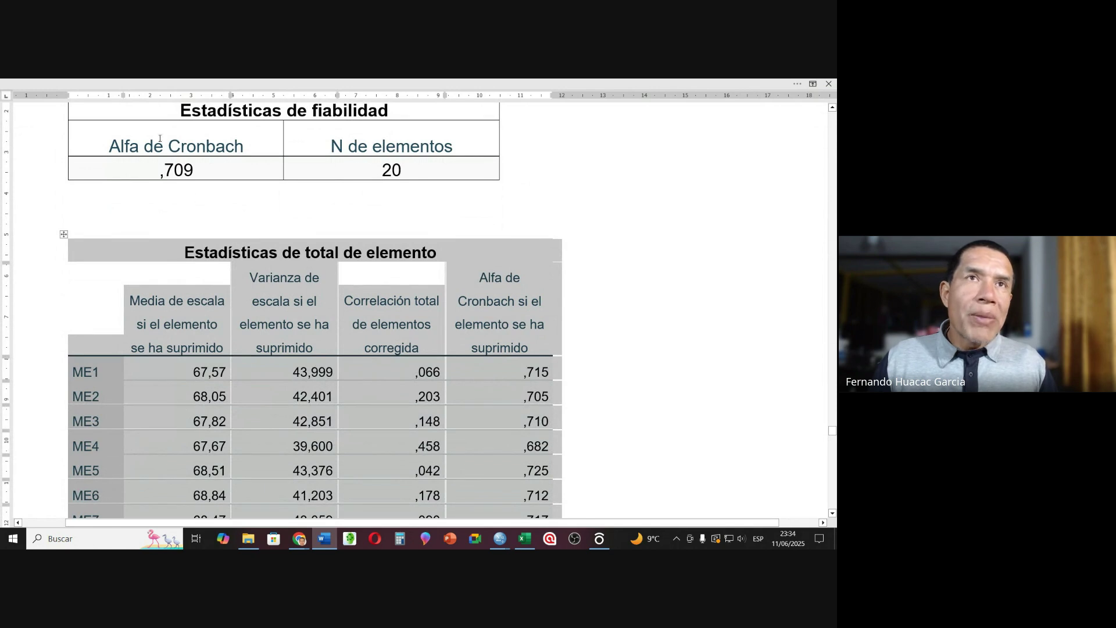
click(64, 87)
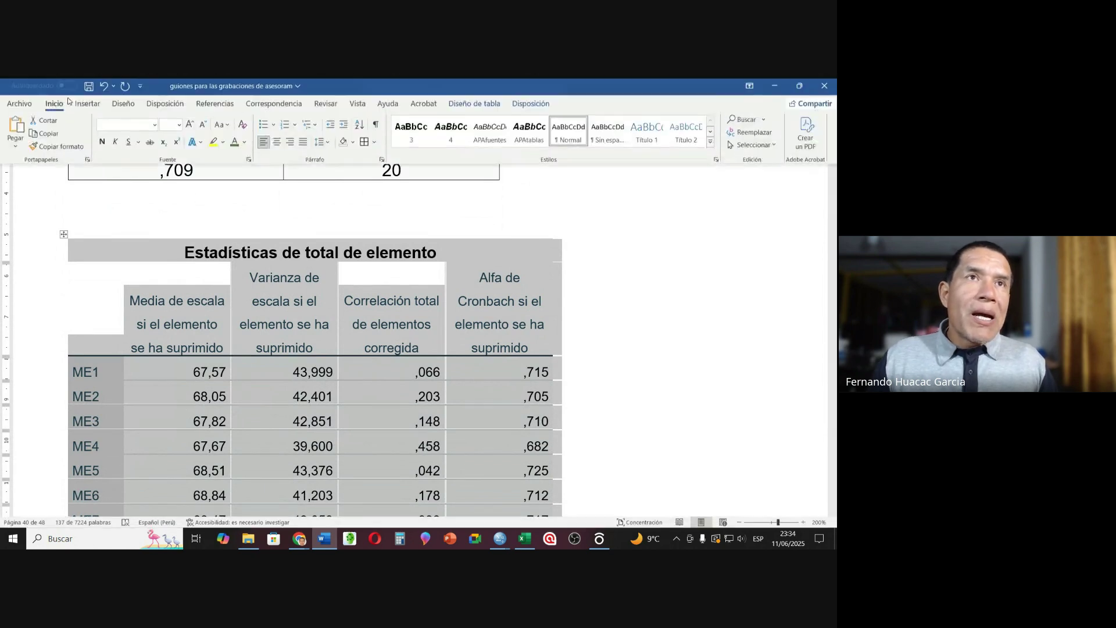
click(365, 147)
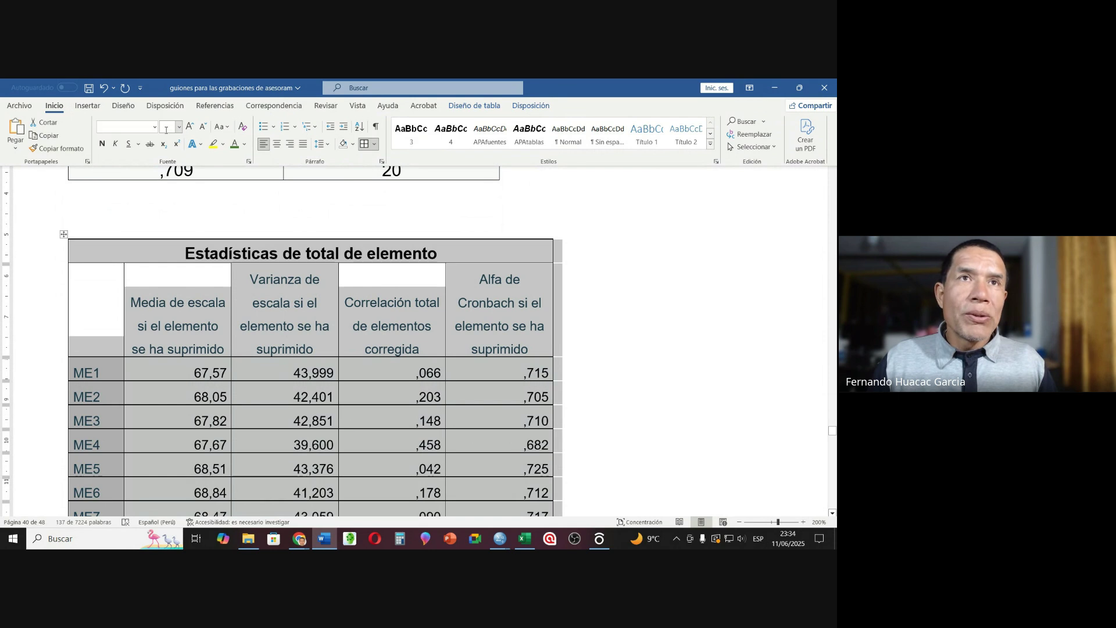
- Set the Estadísticas de total de elemento table's text to size 12 and autofit the table to the window width
text(12)
key(Return)
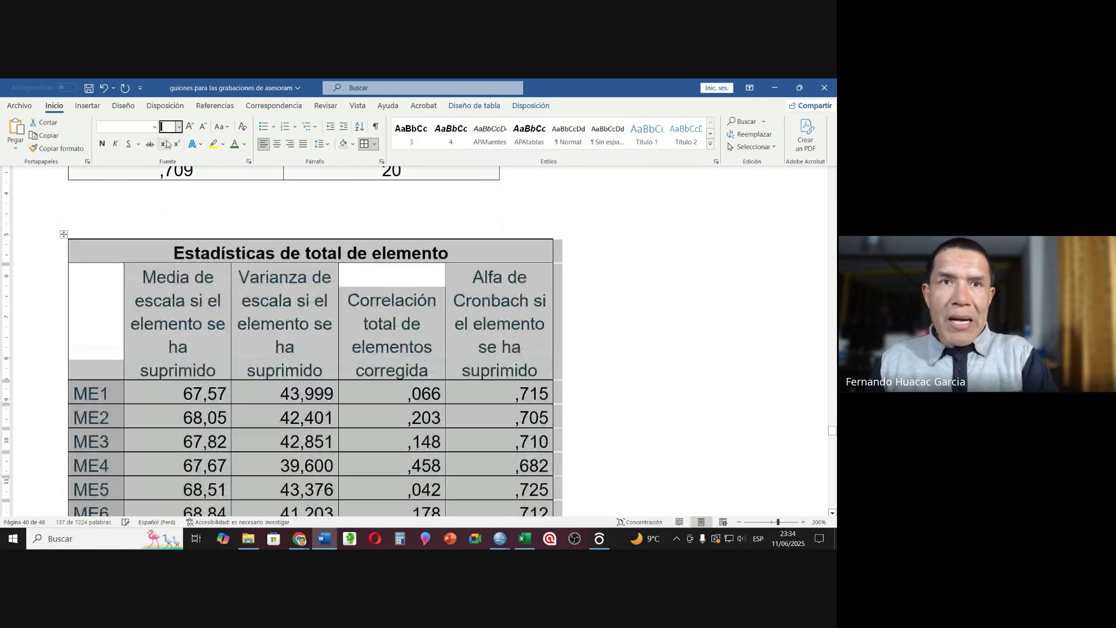
right_click(284, 310)
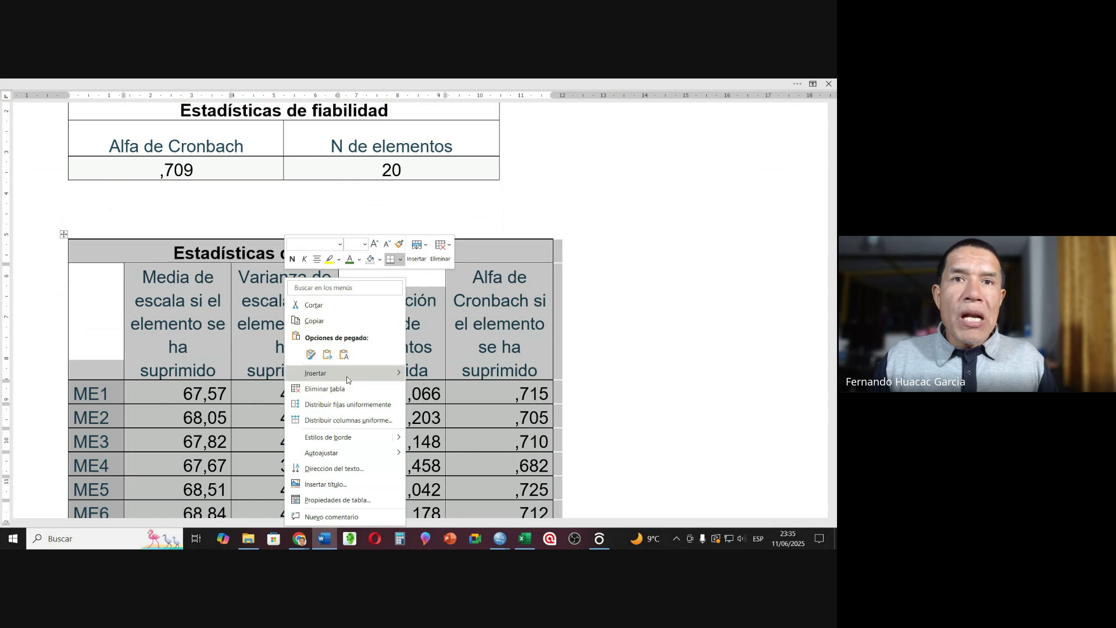
mouse_move(372, 452)
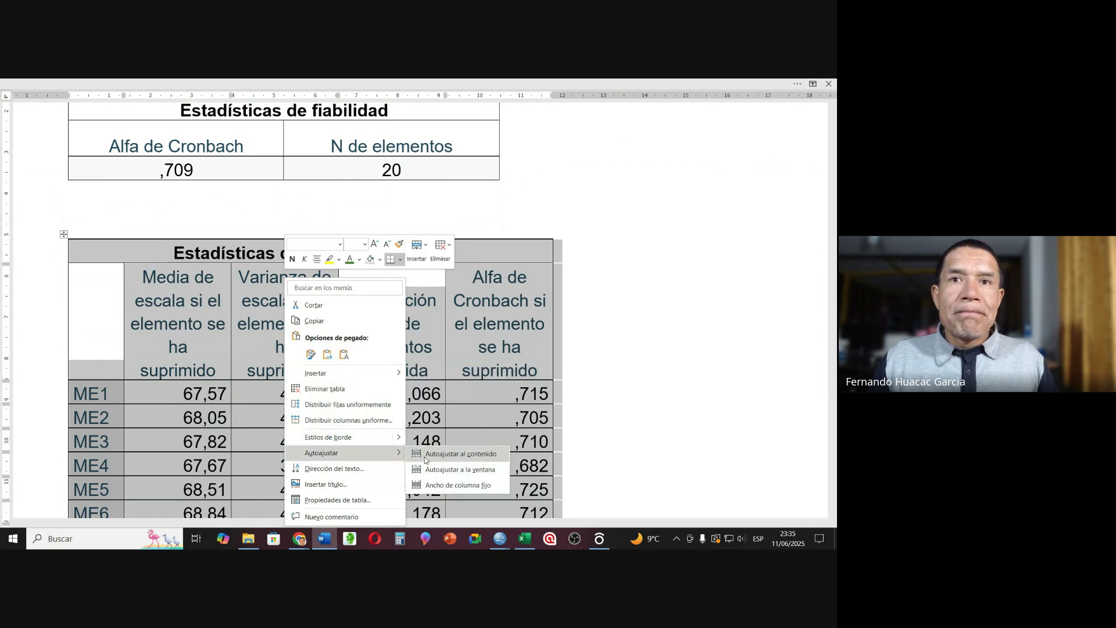
click(459, 470)
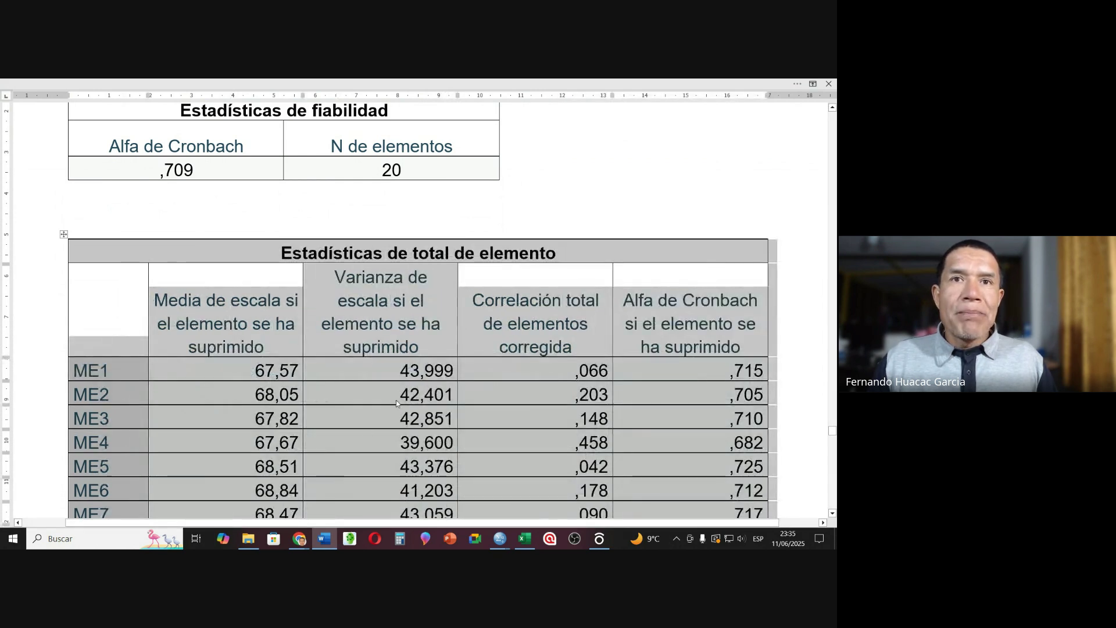
- Center the four statistics columns of the Estadísticas de total de elemento table, from the column headings through row ME20
drag(406, 390, 772, 246)
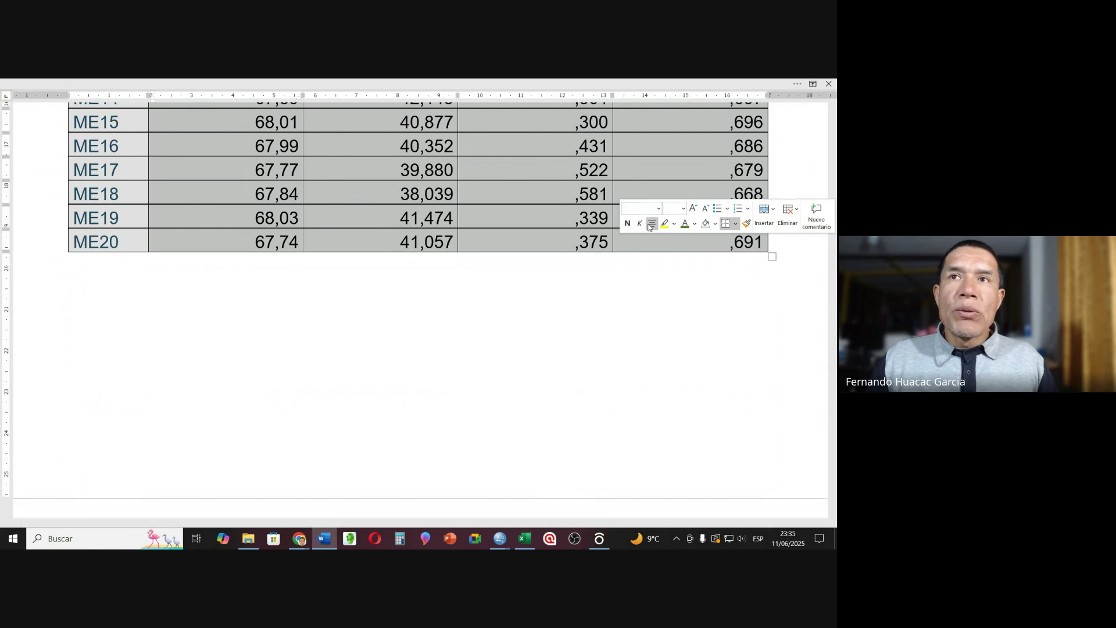
click(652, 227)
scroll(307, 257, up, 10)
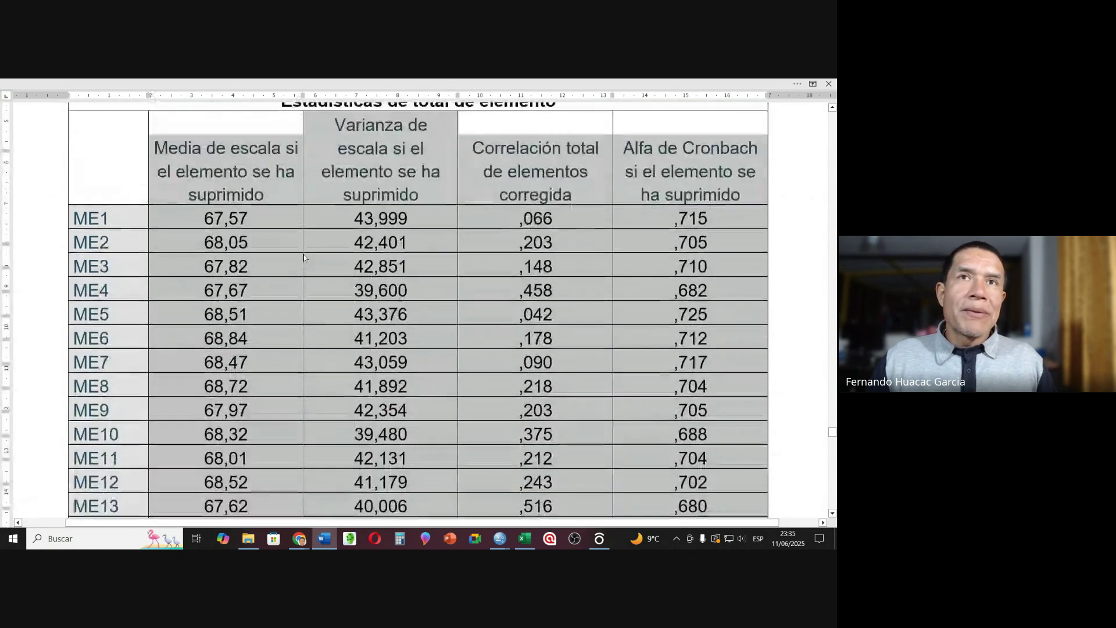
scroll(304, 254, down, 4)
scroll(54, 165, up, 2)
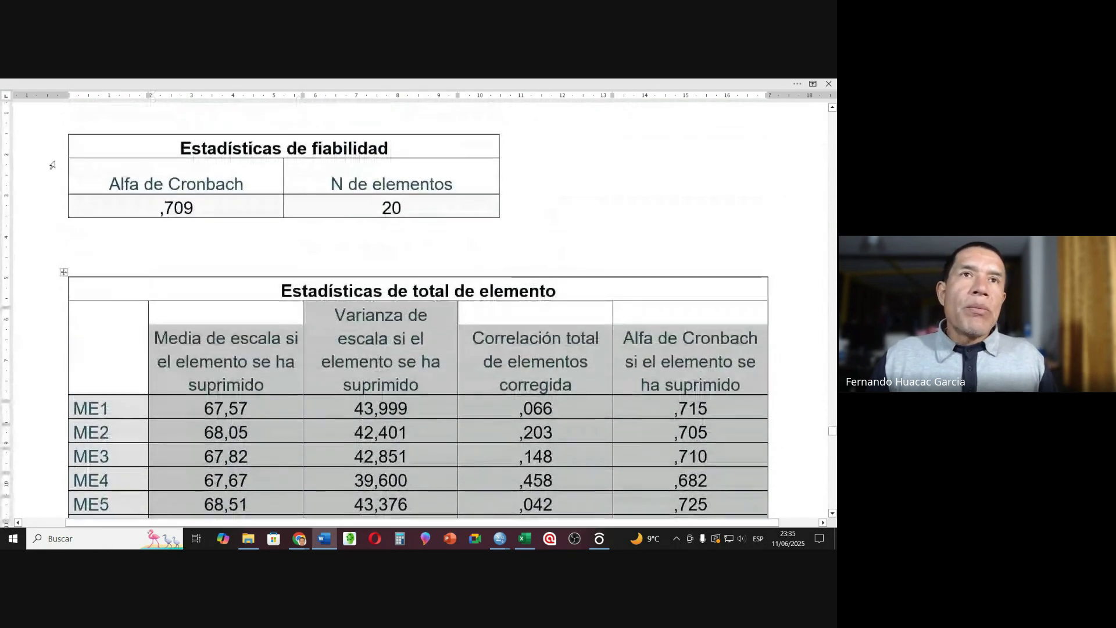
scroll(55, 165, up, 1)
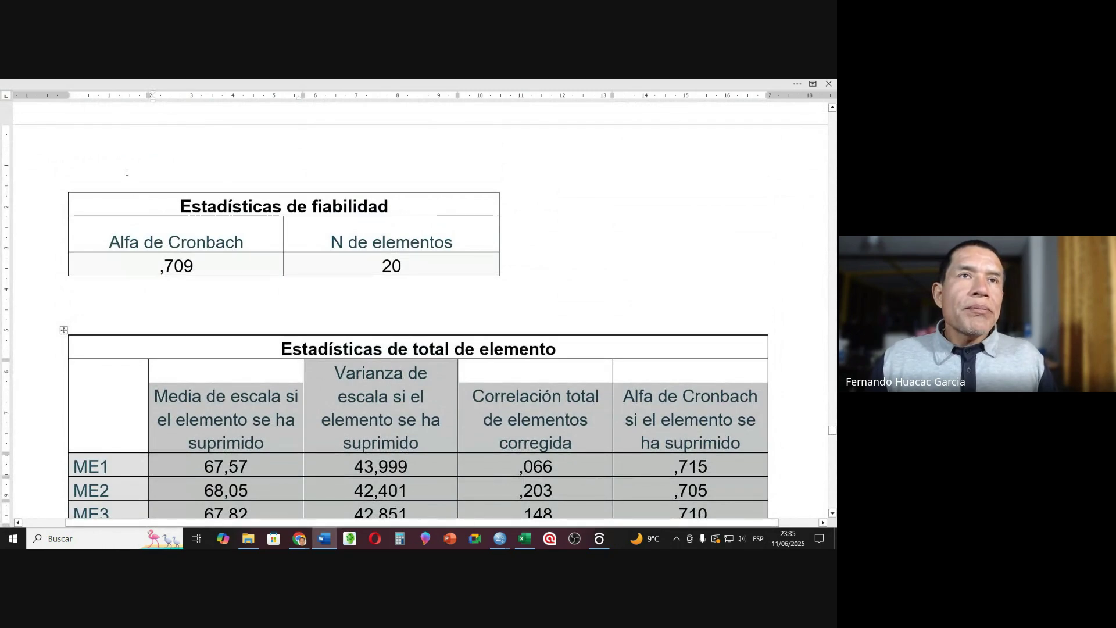
- Insert three empty lines above the Estadísticas de fiabilidad table to make room for a section heading
click(187, 173)
scroll(188, 173, up, 3)
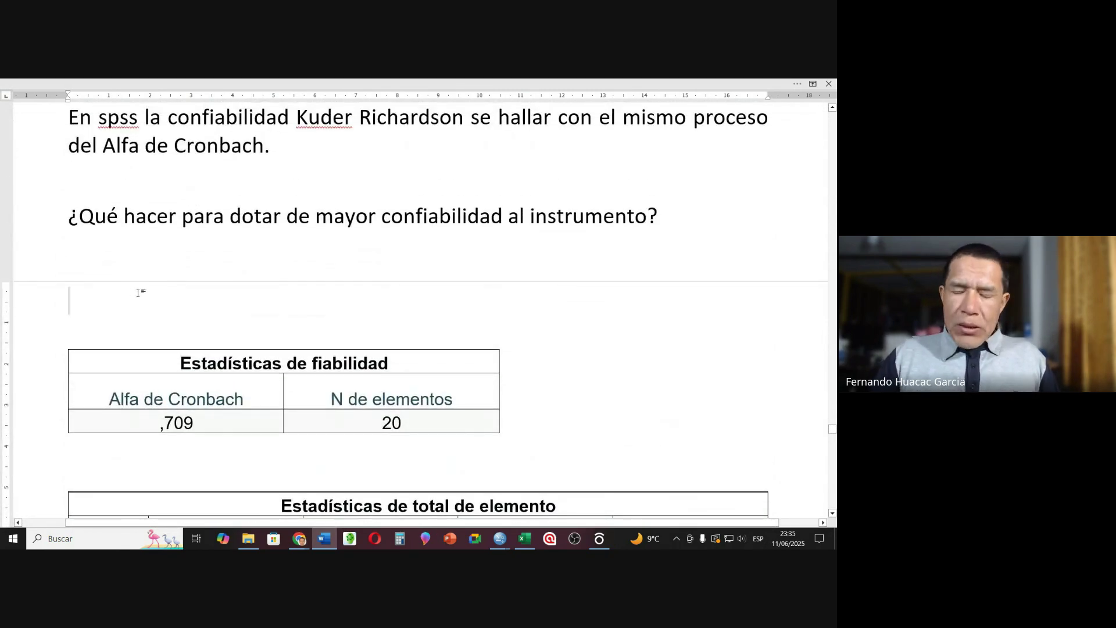
key(Return)
key(Return)
key(Return)
key(Up)
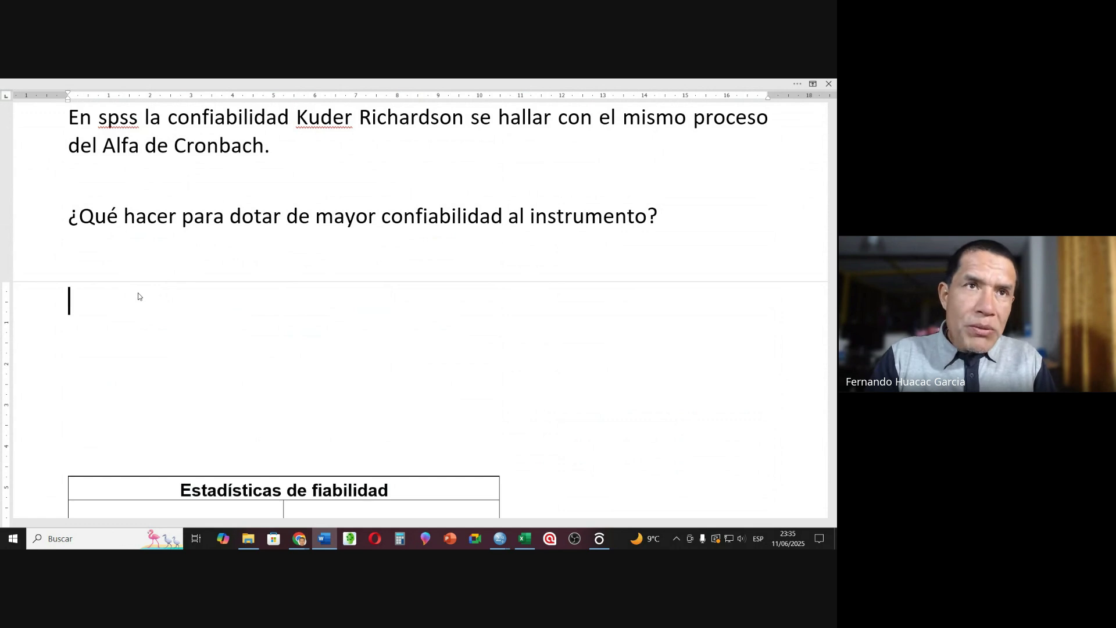
- Write the bold heading "3.6. Validez y confiabilidad de los instrumentos" above the Estadísticas de fiabilidad table
text(3.6)
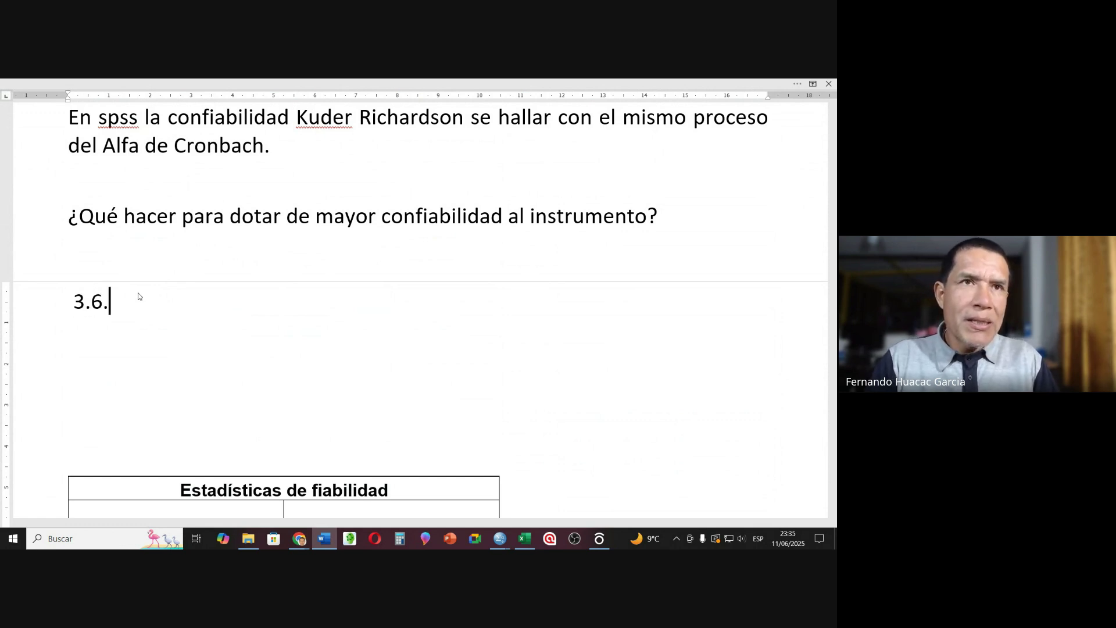
text(. Conf)
key(BackSpace)
key(BackSpace)
key(BackSpace)
key(BackSpace)
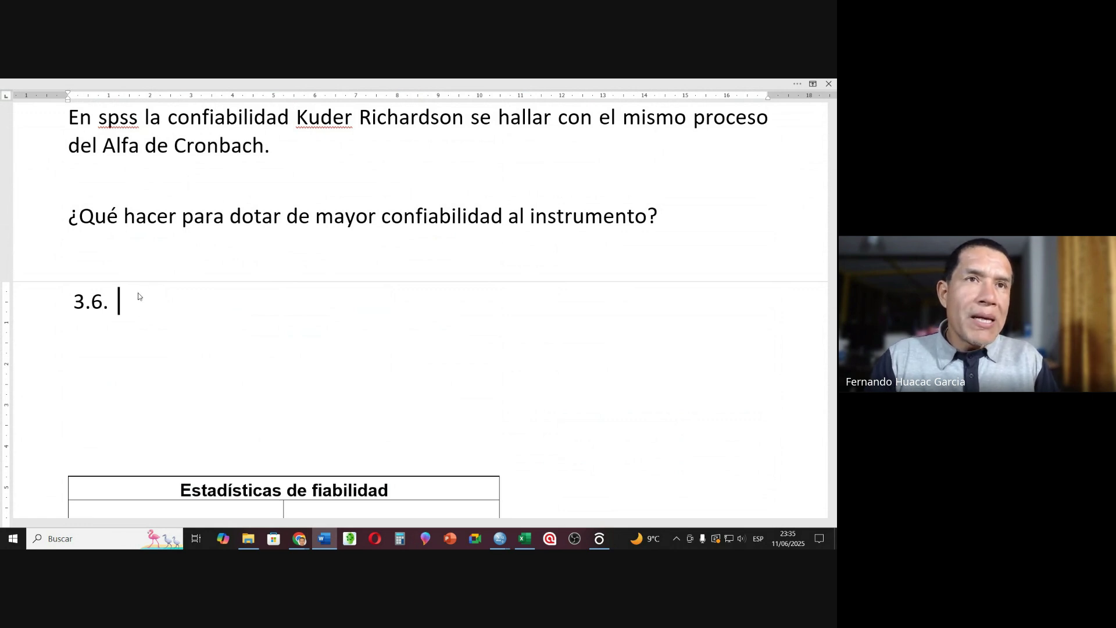
text(Valide)
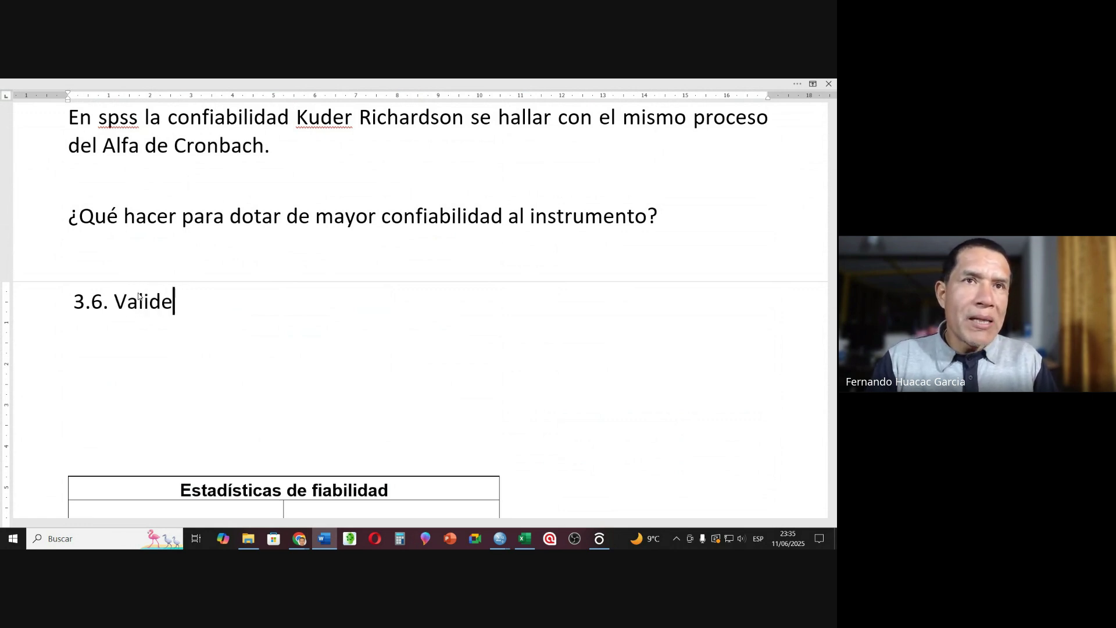
text(z y confiabilida)
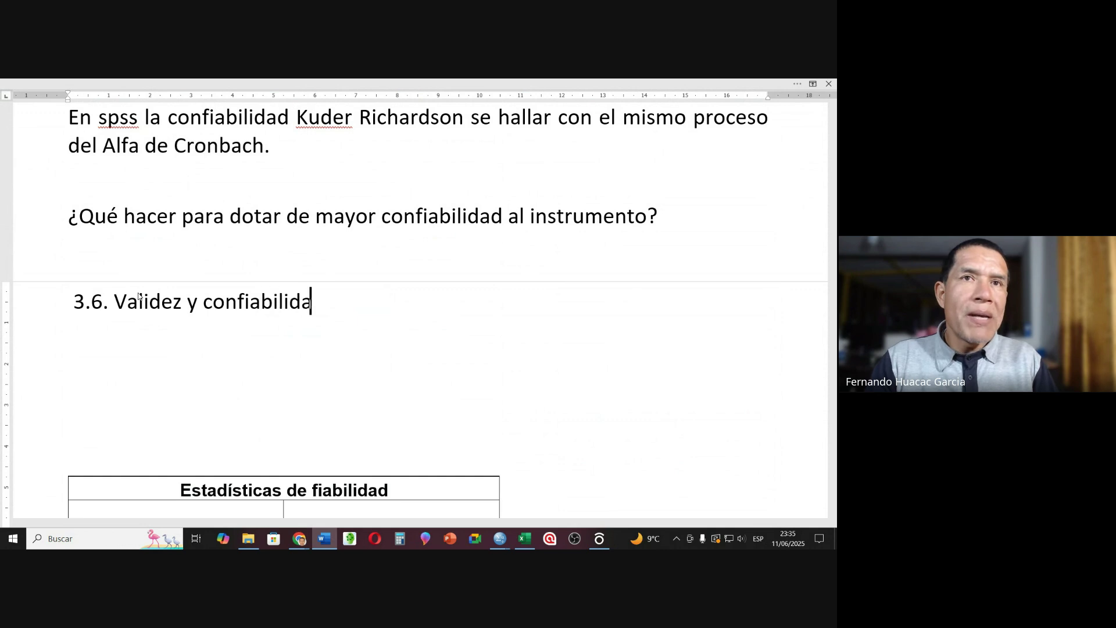
text(d de los )
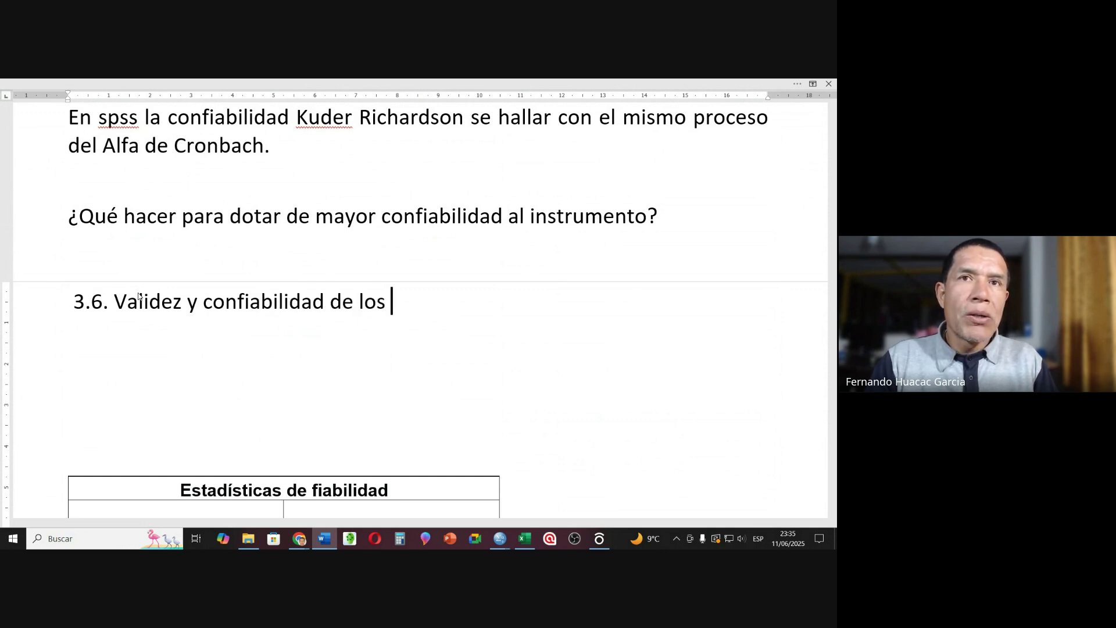
text(instrumentos)
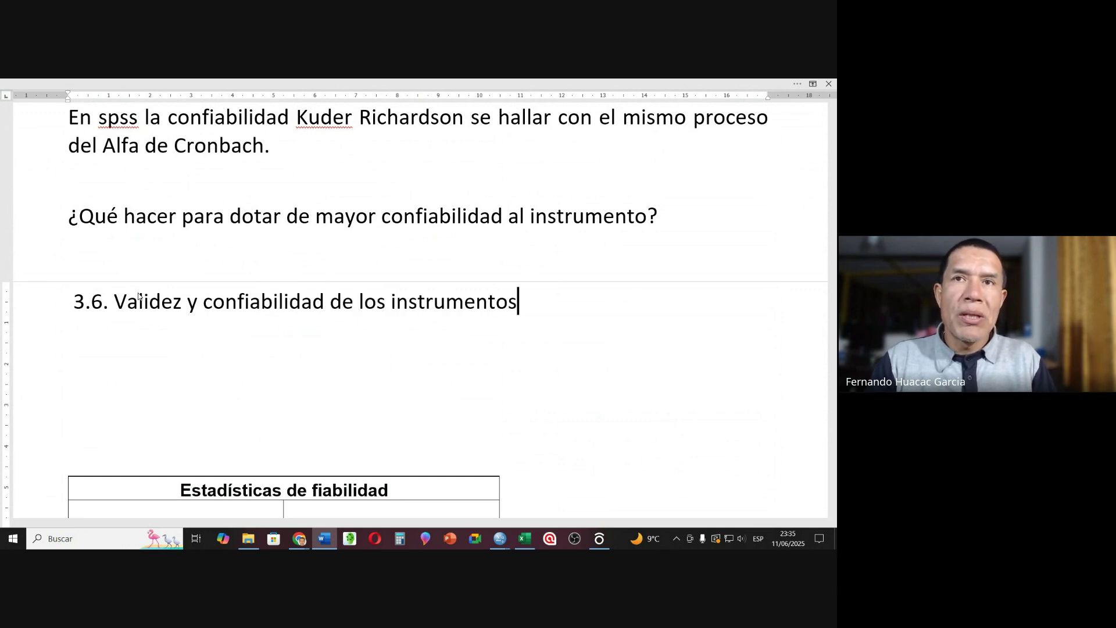
click(18, 314)
click(26, 304)
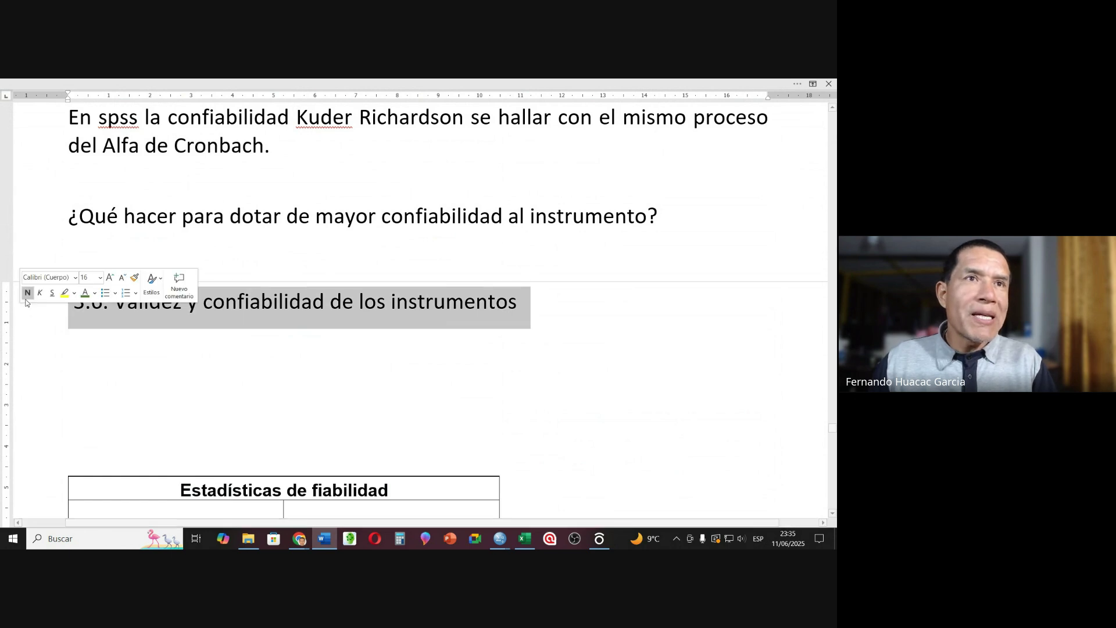
- Add extra lines below the 3.6 heading and write the subheading "3.6.1. Validez de los instrumentos."
click(104, 388)
key(Return)
key(Return)
key(Up)
key(Up)
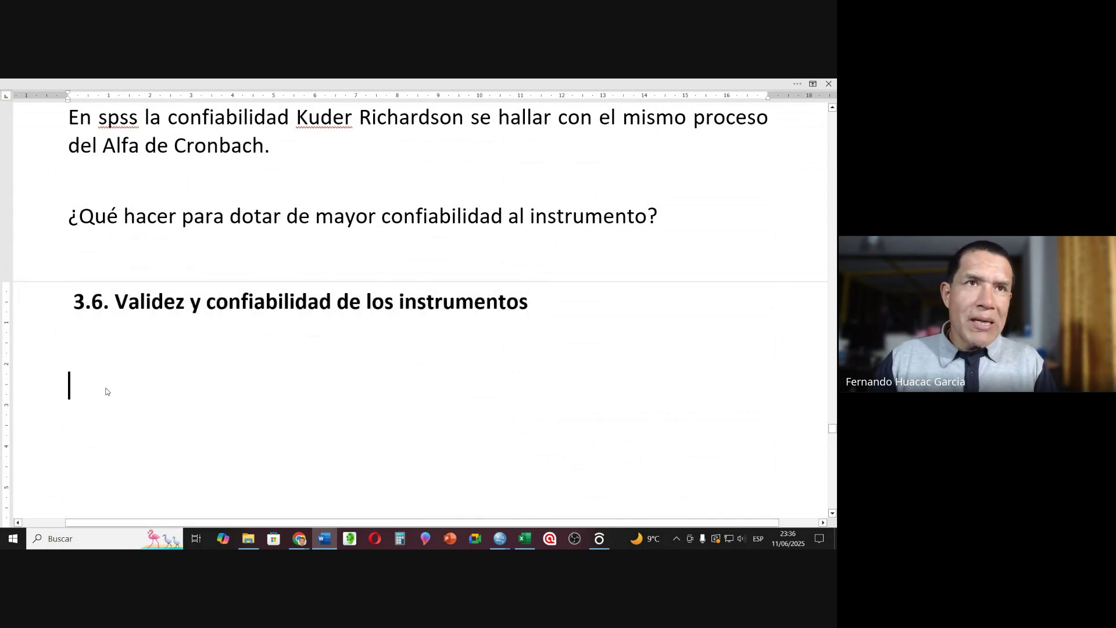
text(3)
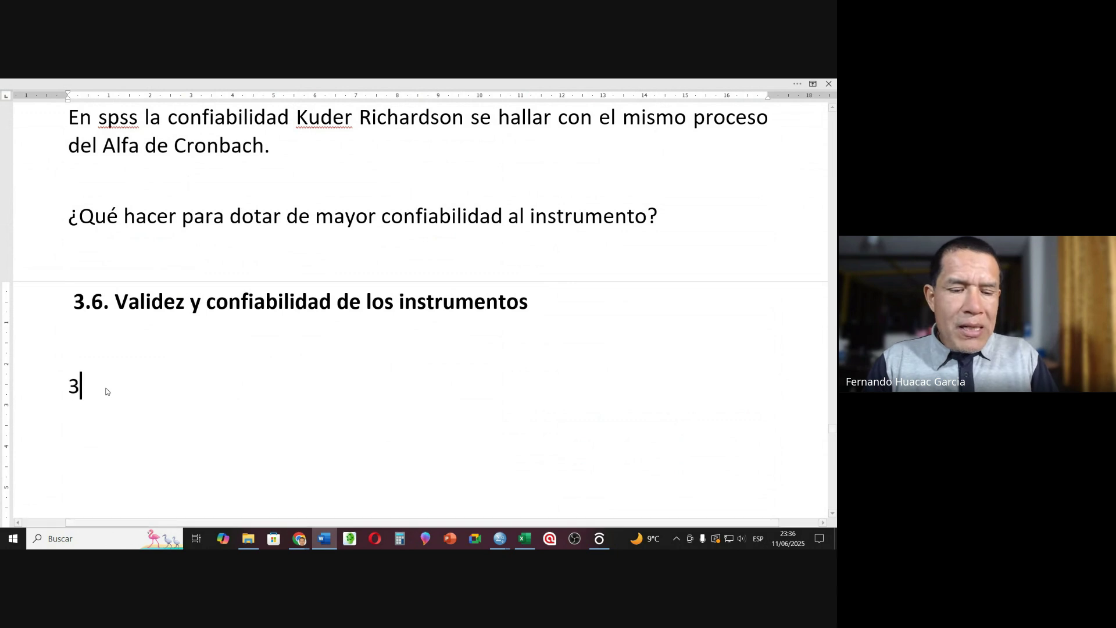
text(.6.1)
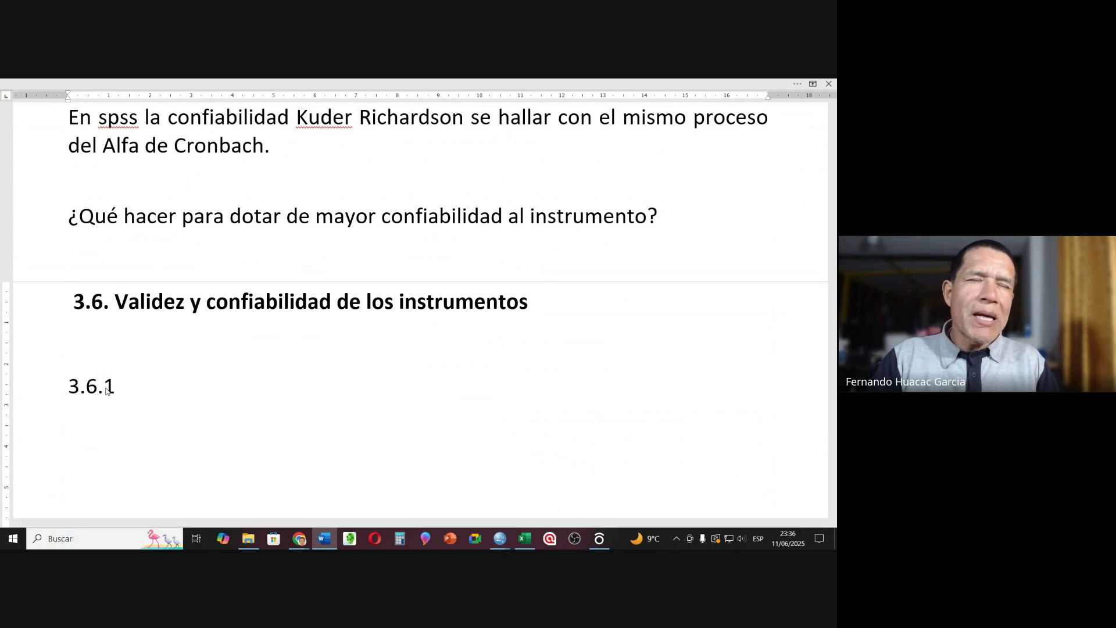
text(. Val)
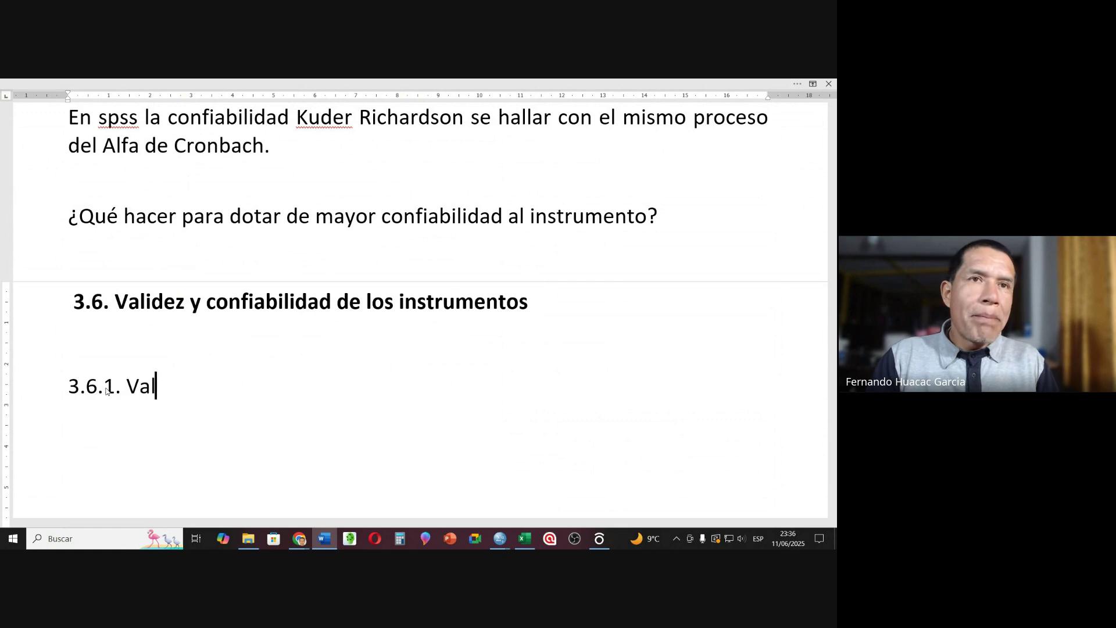
text(idez de los in)
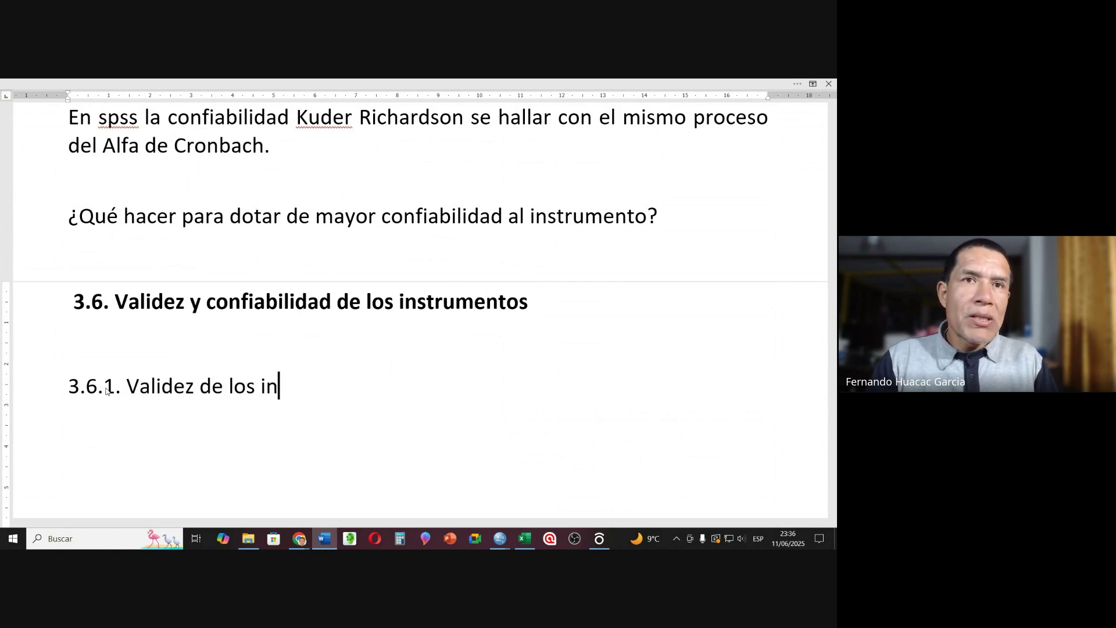
text(strumentos.)
- Write the subheading "3.6.2. Confiabilidad de los instrumentos." below 3.6.1, leaving blank space between the two
key(Return)
scroll(106, 391, down, 1)
text(3.6.2)
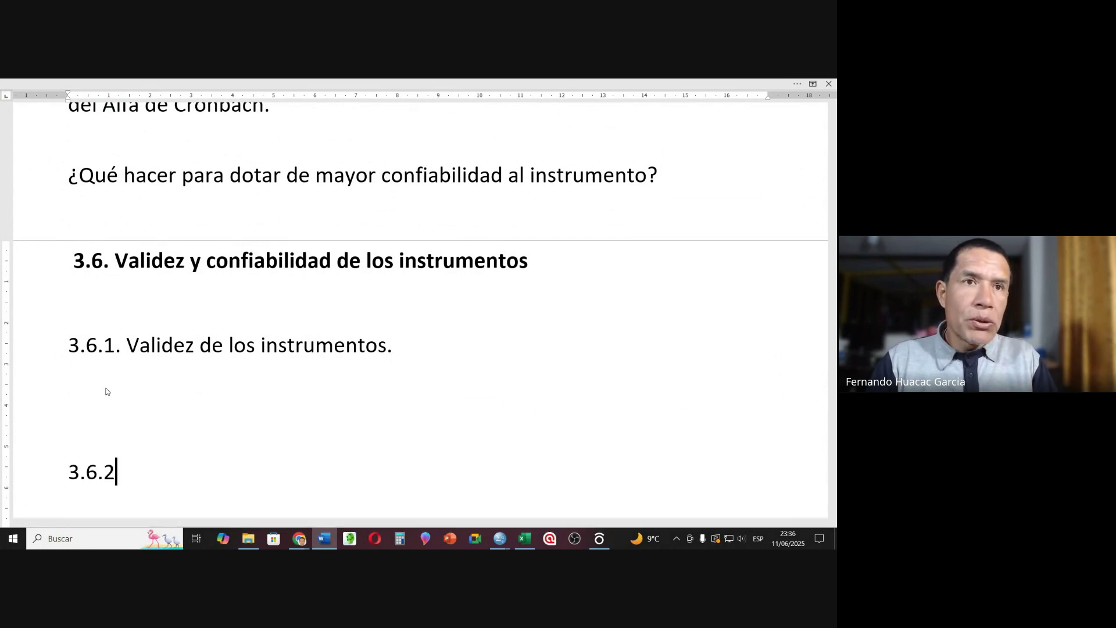
text(. )
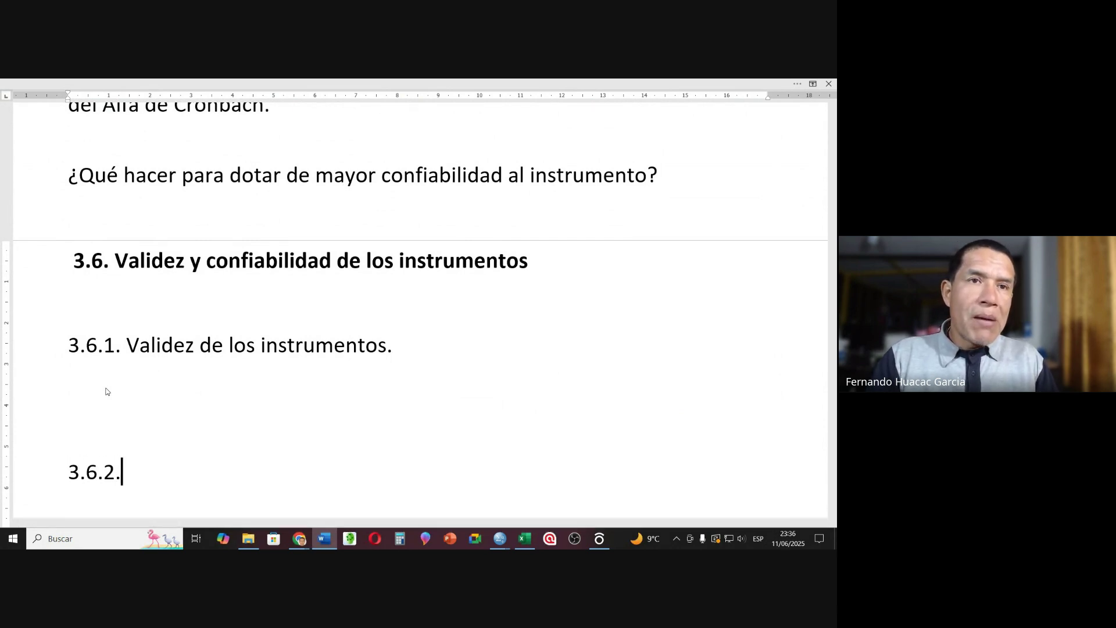
text(Validez de)
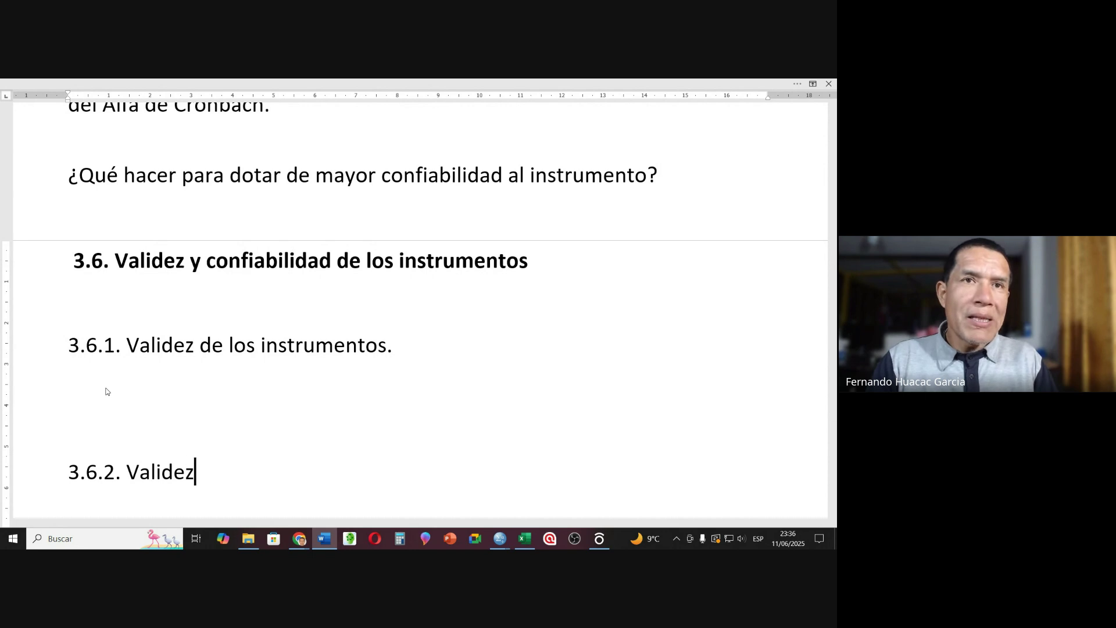
key(BackSpace)
key(BackSpace)
key(BackSpace)
key(BackSpace)
key(BackSpace)
key(BackSpace)
key(BackSpace)
key(BackSpace)
key(BackSpace)
key(BackSpace)
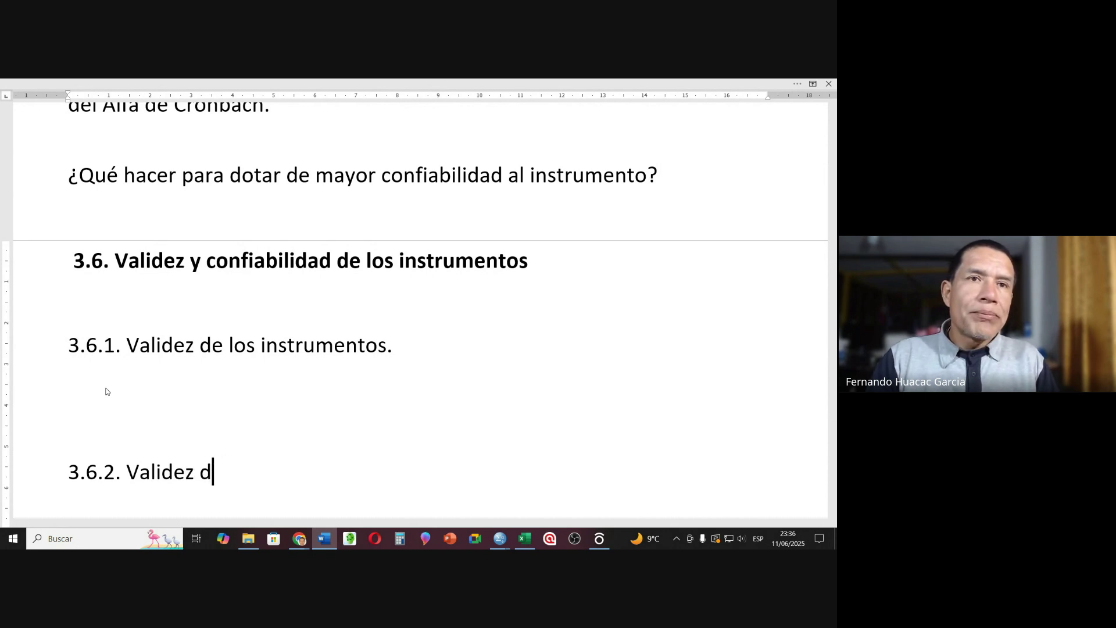
text(Confiabilidad de los instr)
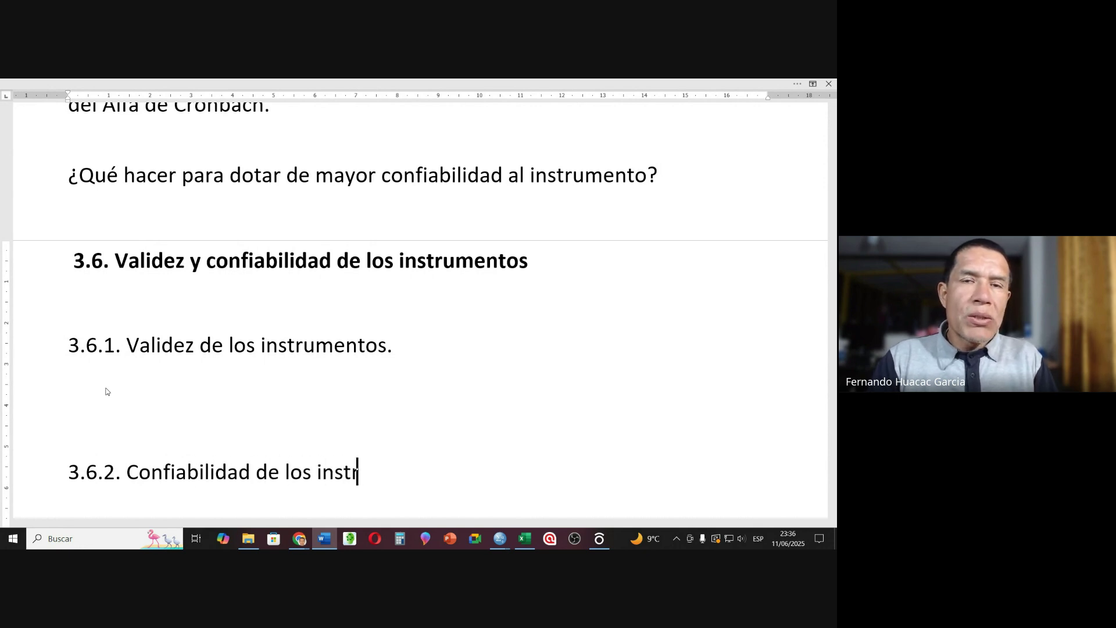
text(umentos.)
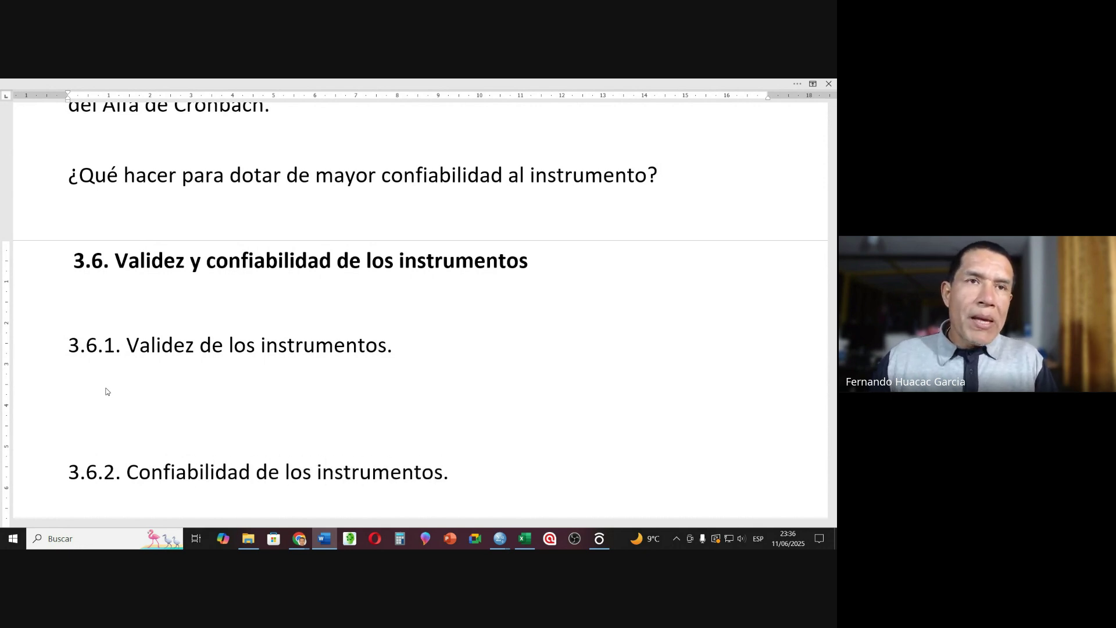
- Make the 3.6.1 and 3.6.2 subheadings bold
click(21, 354)
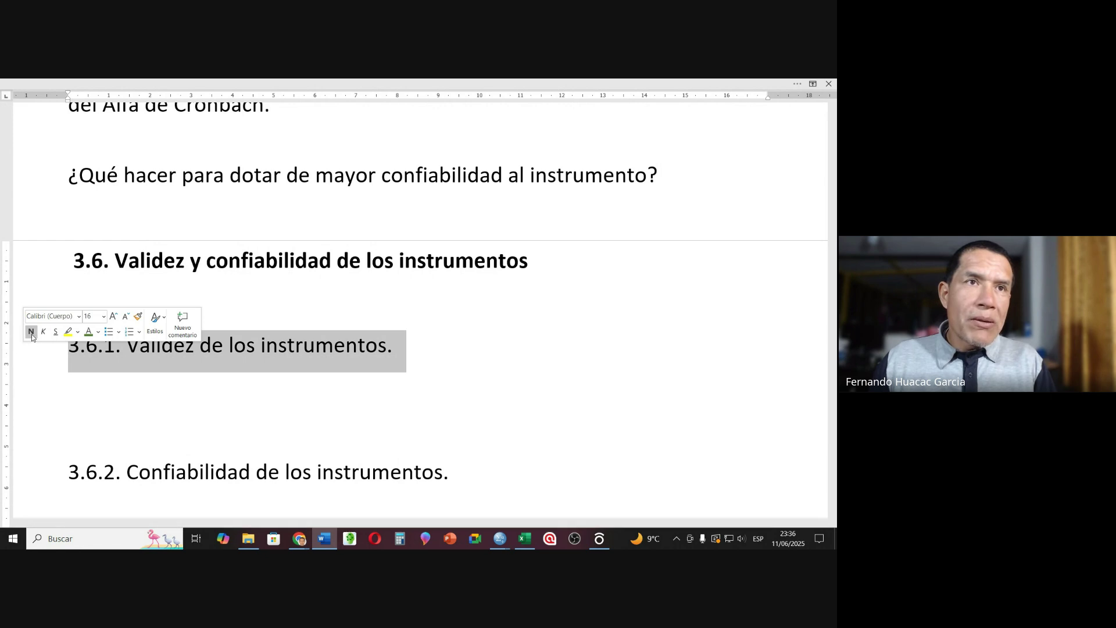
click(31, 332)
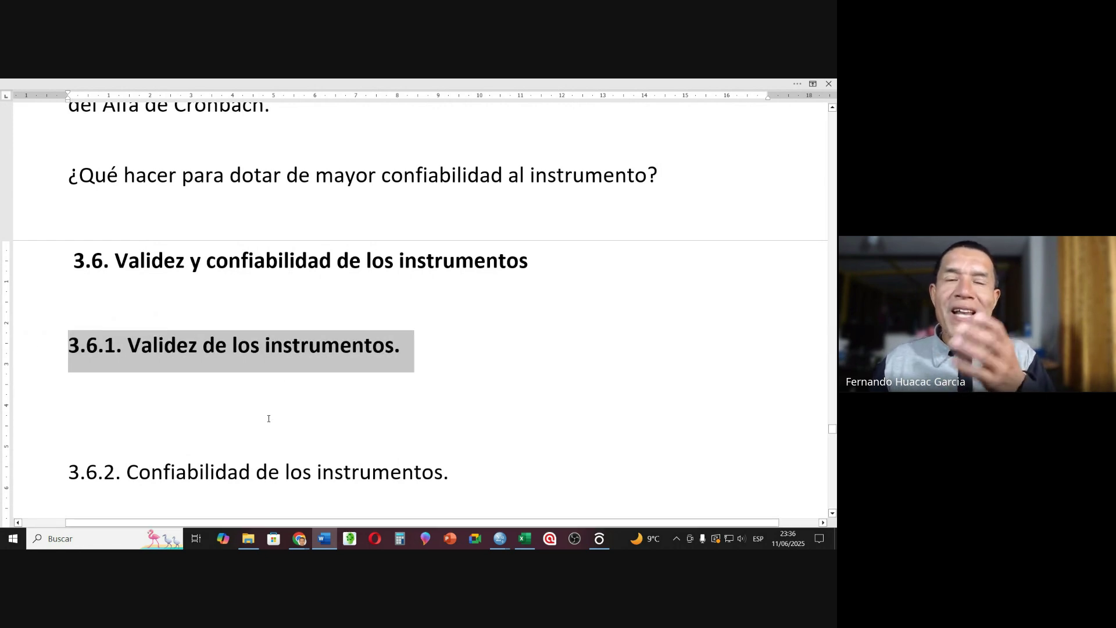
scroll(269, 419, down, 3)
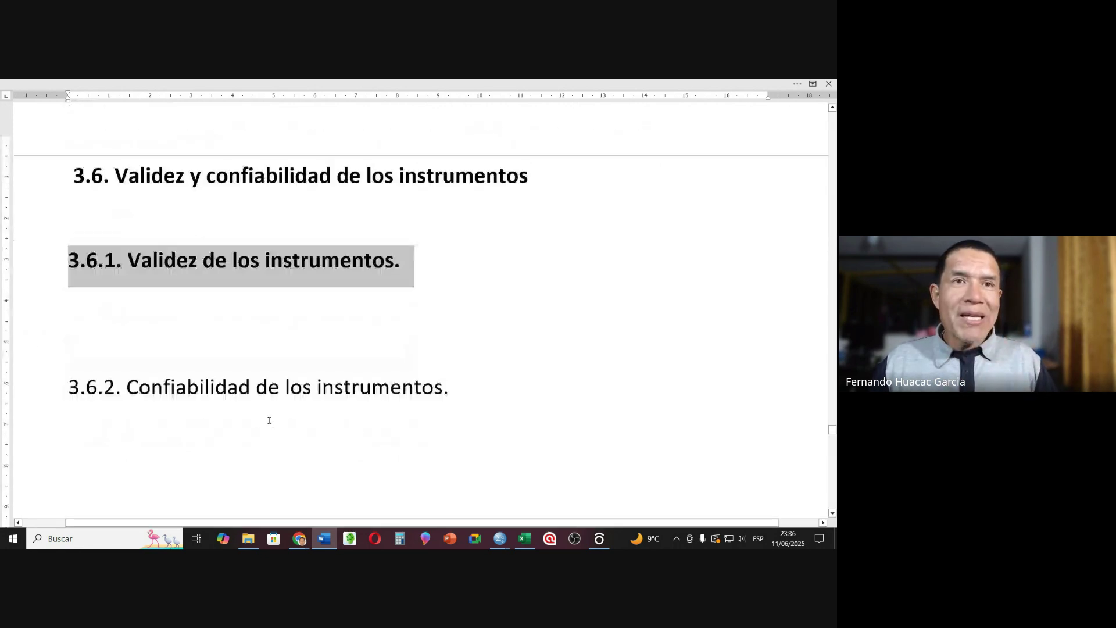
click(38, 368)
click(47, 346)
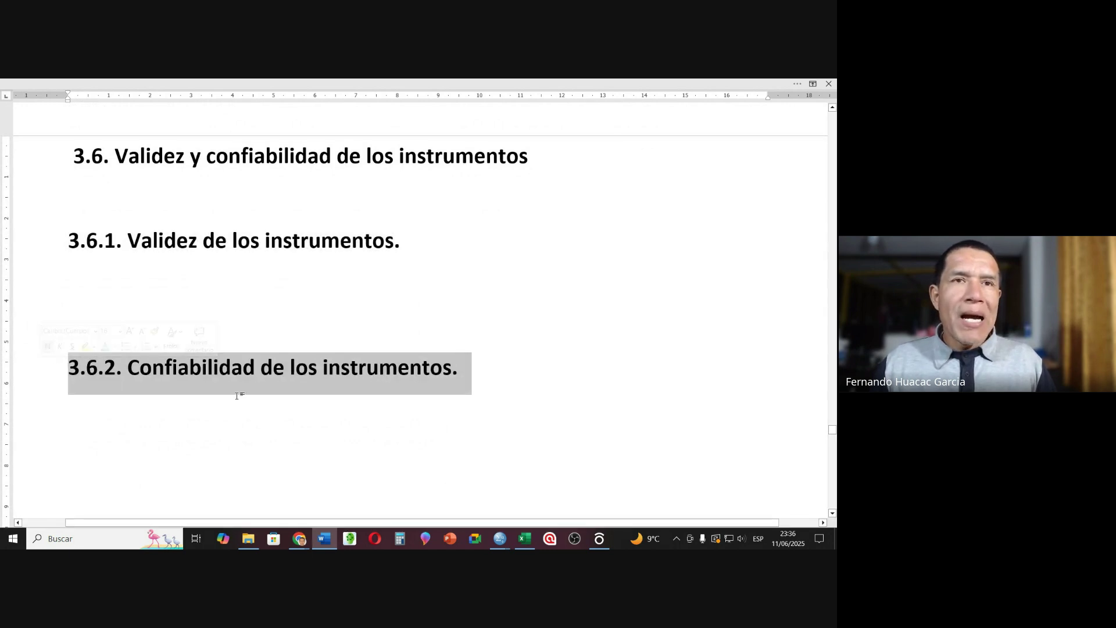
- Examine the Estadísticas de fiabilidad and Estadísticas de total de elemento tables below the 3.6.2 subheading
click(194, 434)
text(Estadísticas de fiabilidad Alfa de Cronbach	N de elementos ,709	20)
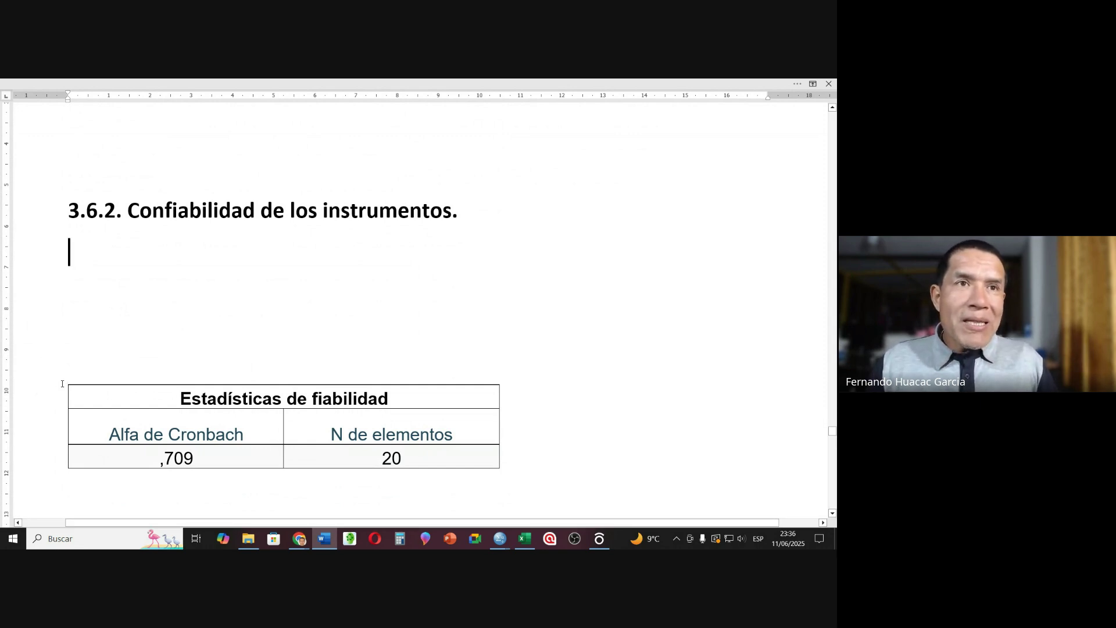
click(140, 403)
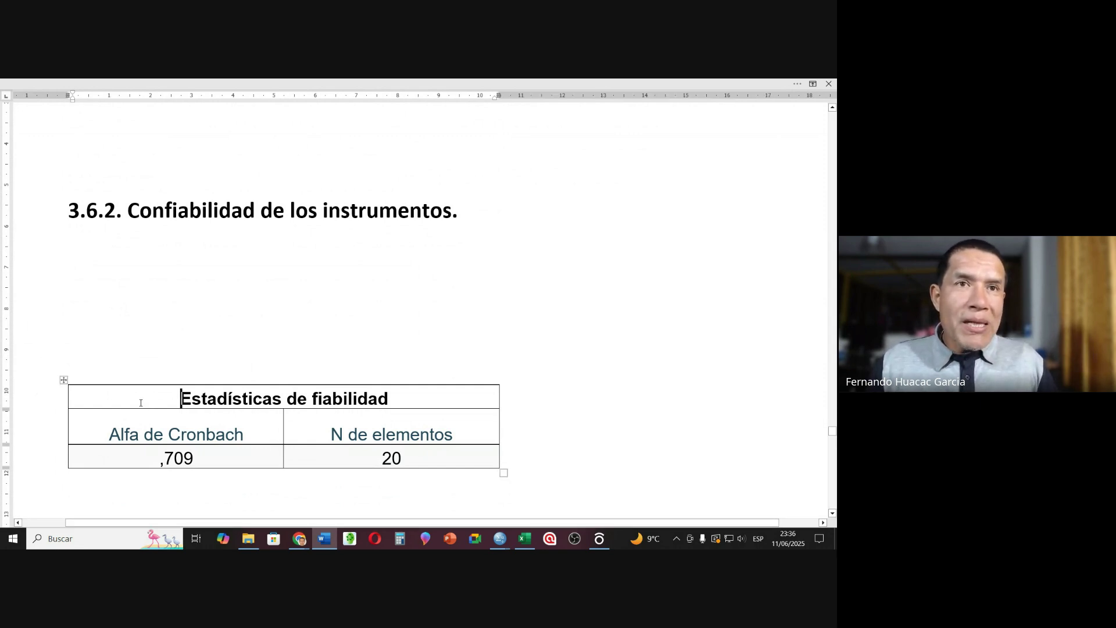
click(64, 379)
scroll(167, 447, down, 3)
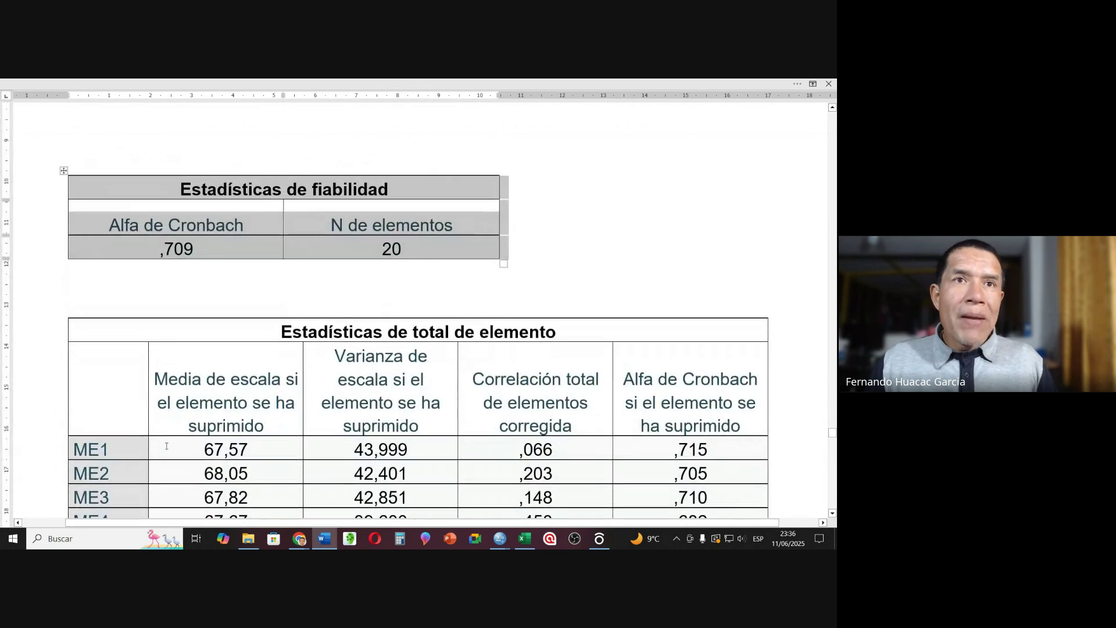
click(170, 384)
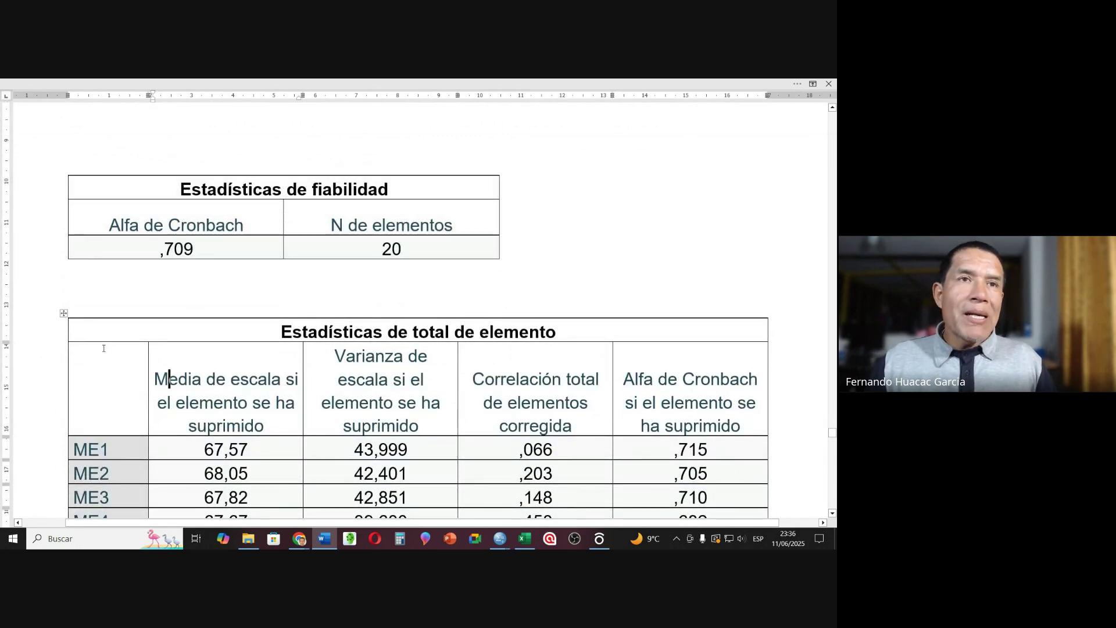
click(63, 314)
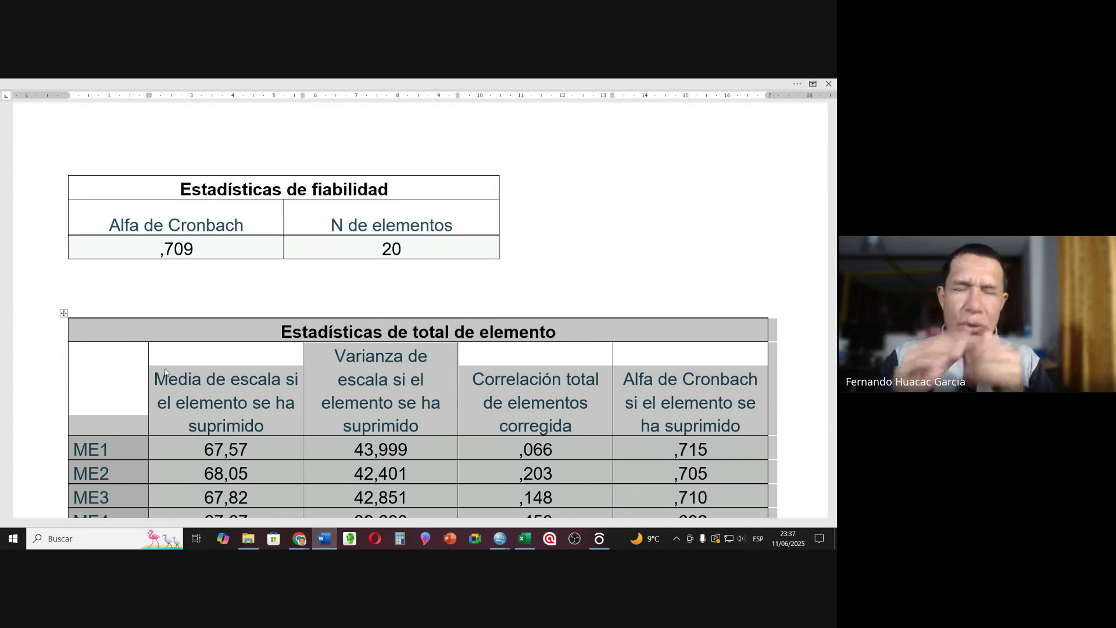
scroll(182, 418, up, 3)
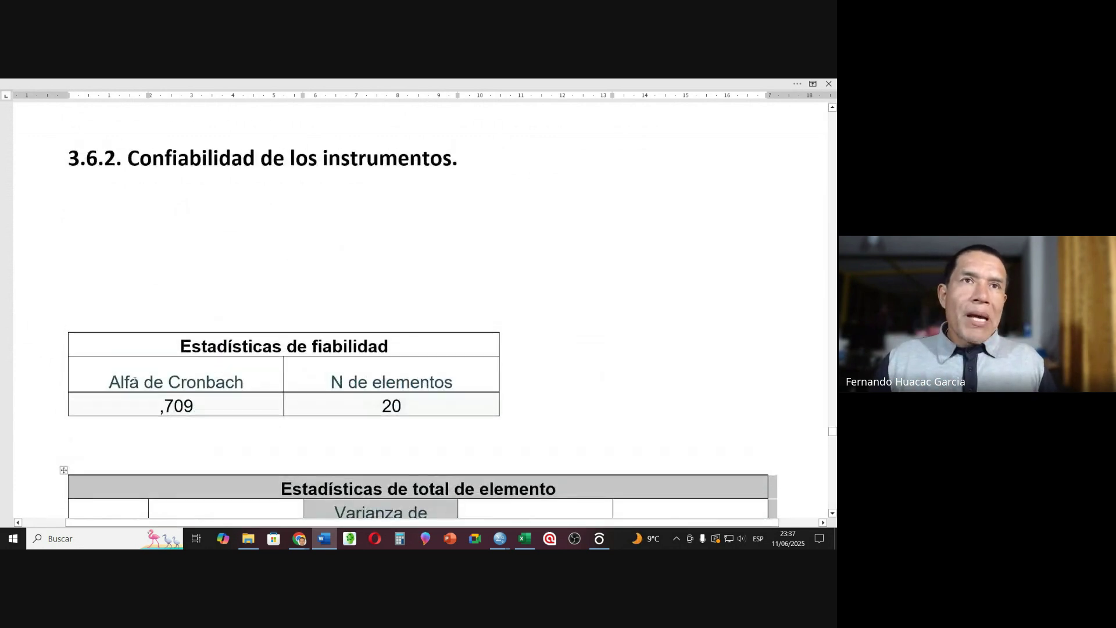
- Add several blank lines between the 3.6.2 subheading and the Estadísticas de fiabilidad table
click(113, 294)
key(Return)
key(Return)
key(Return)
key(Return)
key(Return)
key(Return)
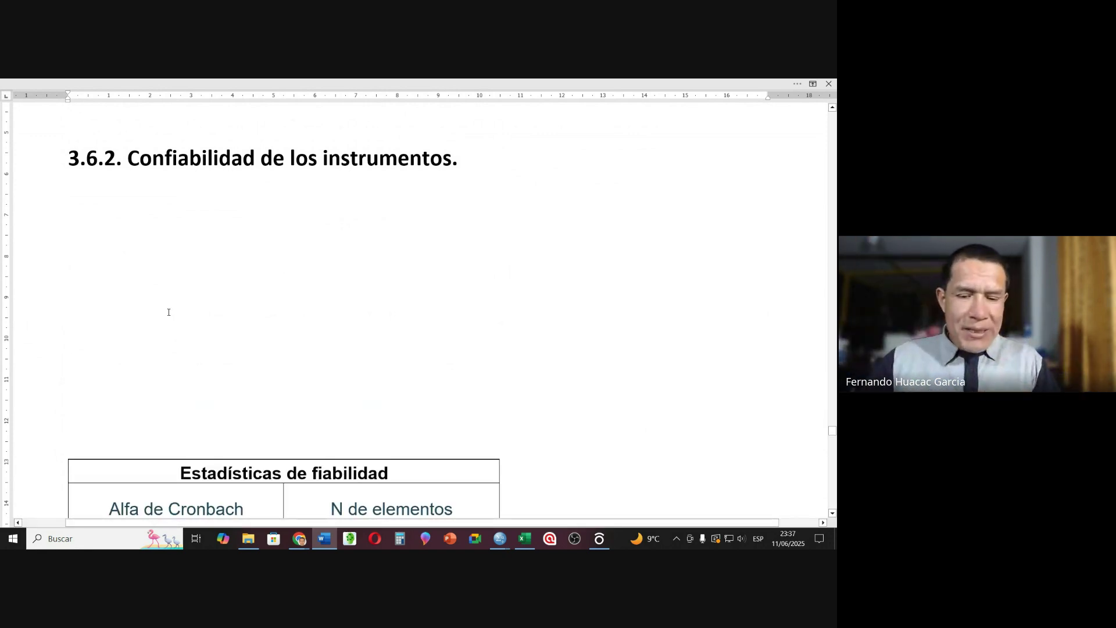
- Write the heading "Anexo 4: Confiabilidad de los instrumentos" above the Estadísticas de fiabilidad table
text(anex)
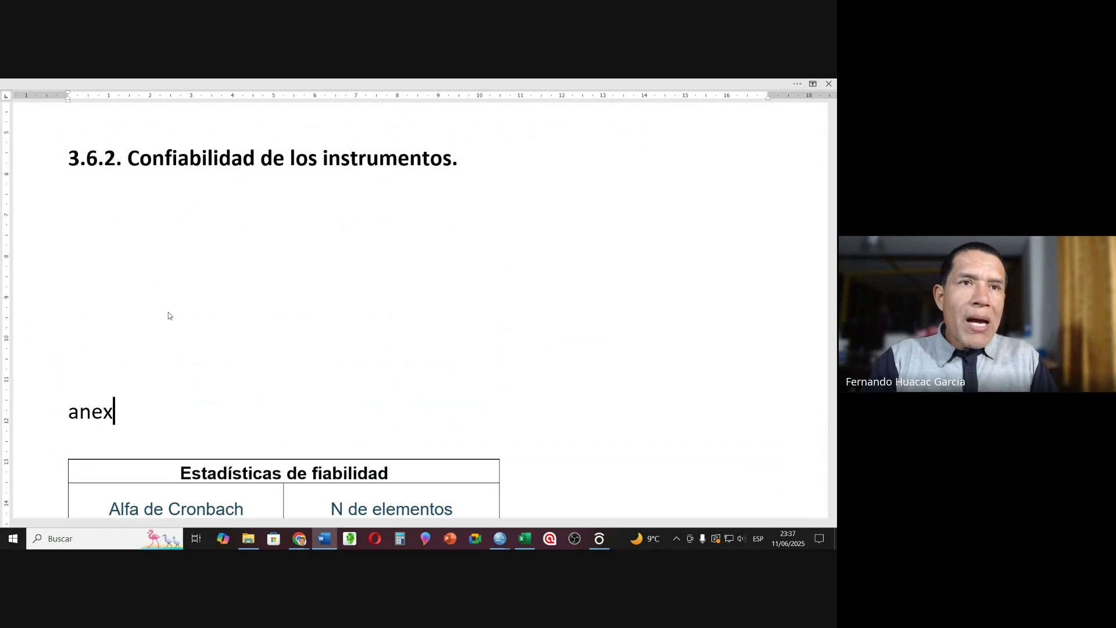
text(o 4: )
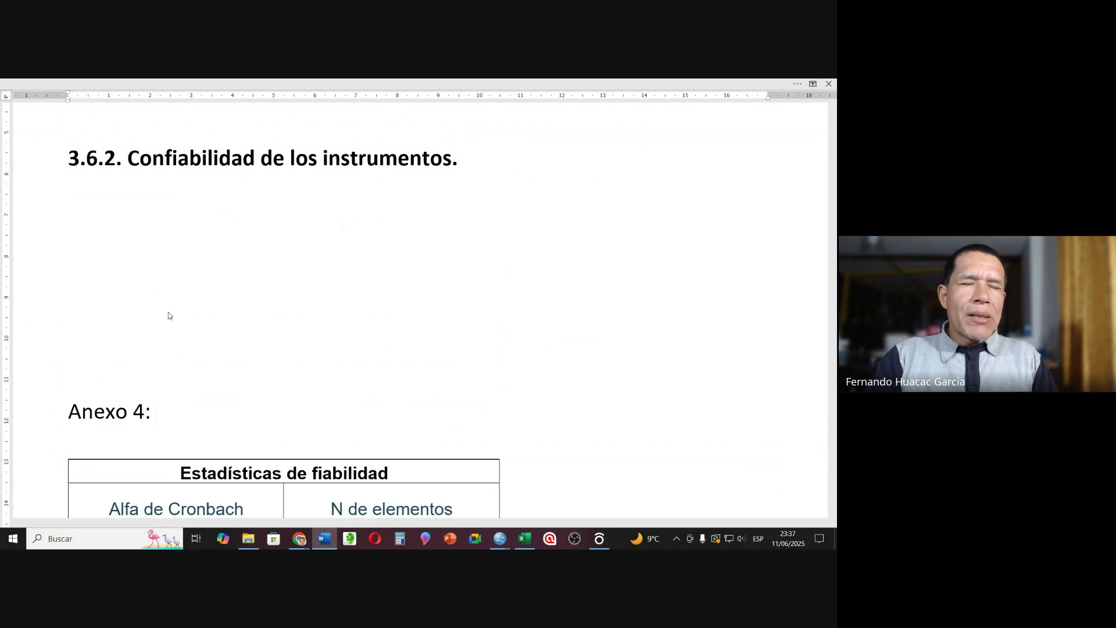
text(Confiablidad d)
key(BackSpace)
key(BackSpace)
key(BackSpace)
key(BackSpace)
key(BackSpace)
text(i)
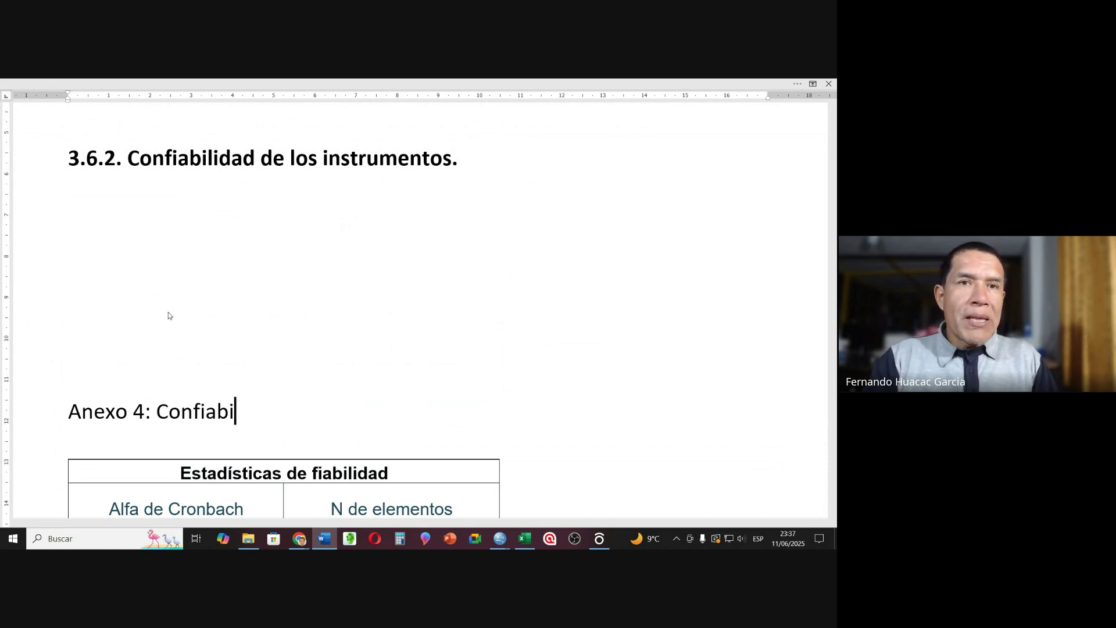
text(lidad de los instrumentos)
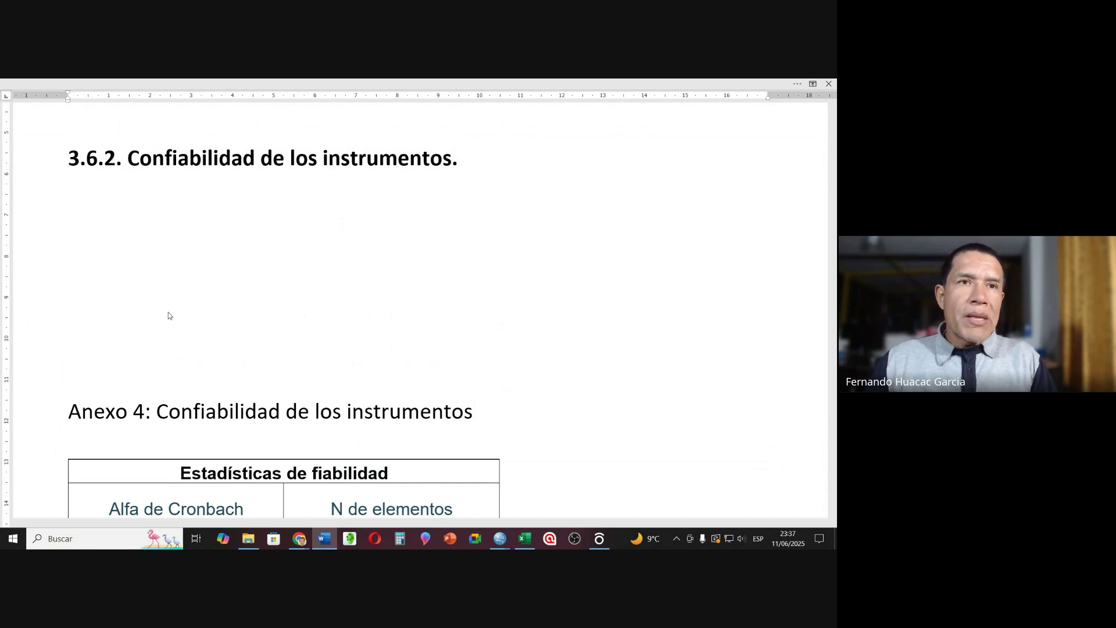
- Add space below the Anexo 4 heading and write the line "a. Confiabilidad del instrumentos" above the table
scroll(168, 316, down, 2)
scroll(158, 387, down, 2)
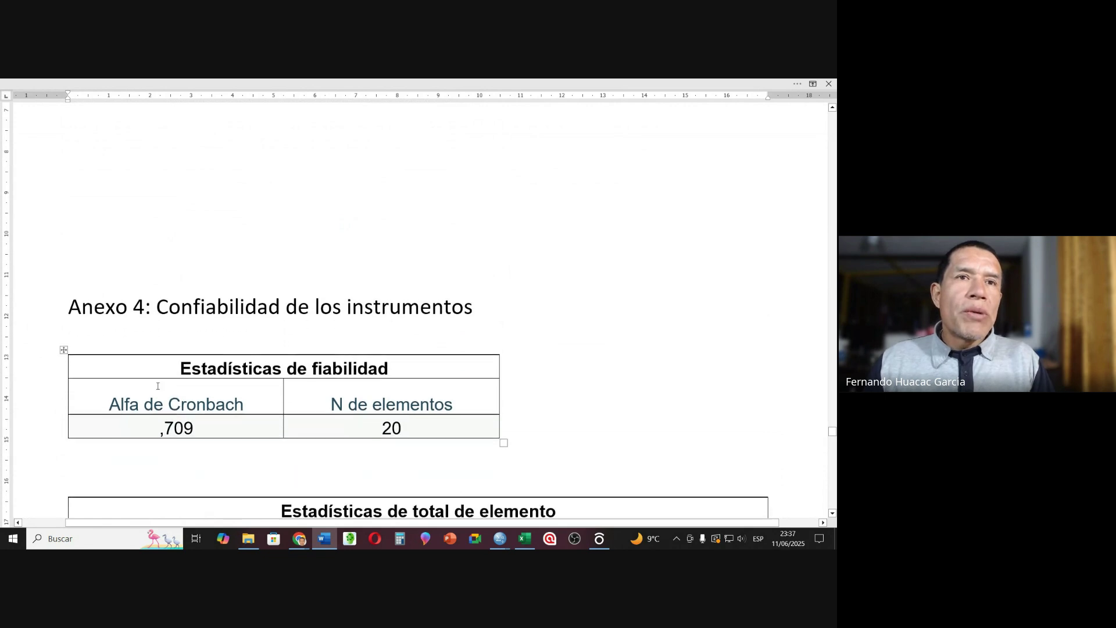
click(83, 338)
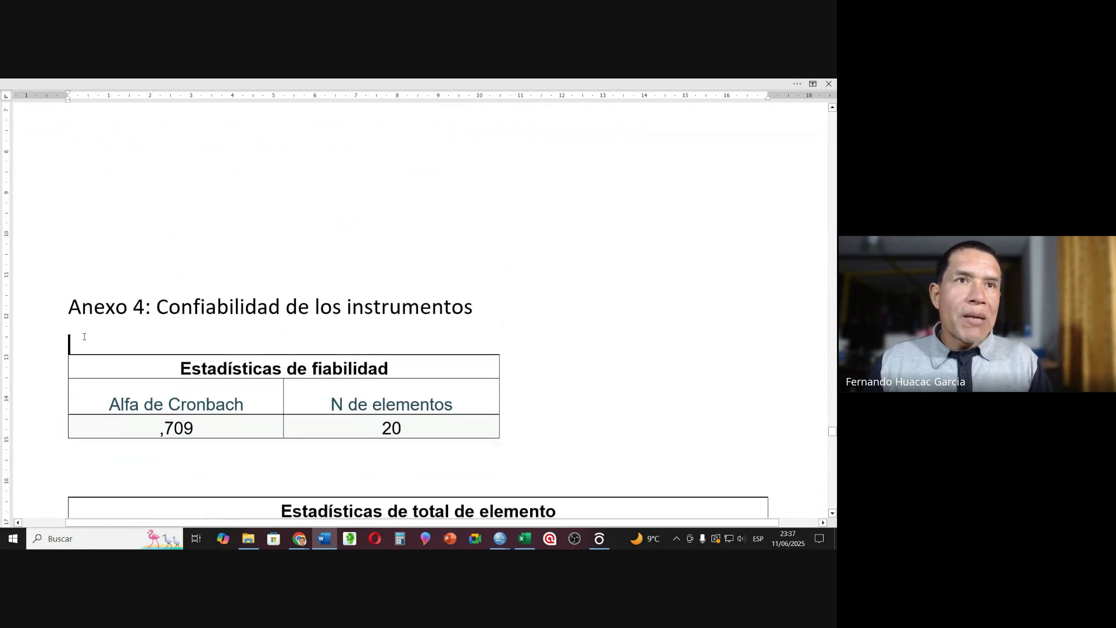
key(Return)
key(Return)
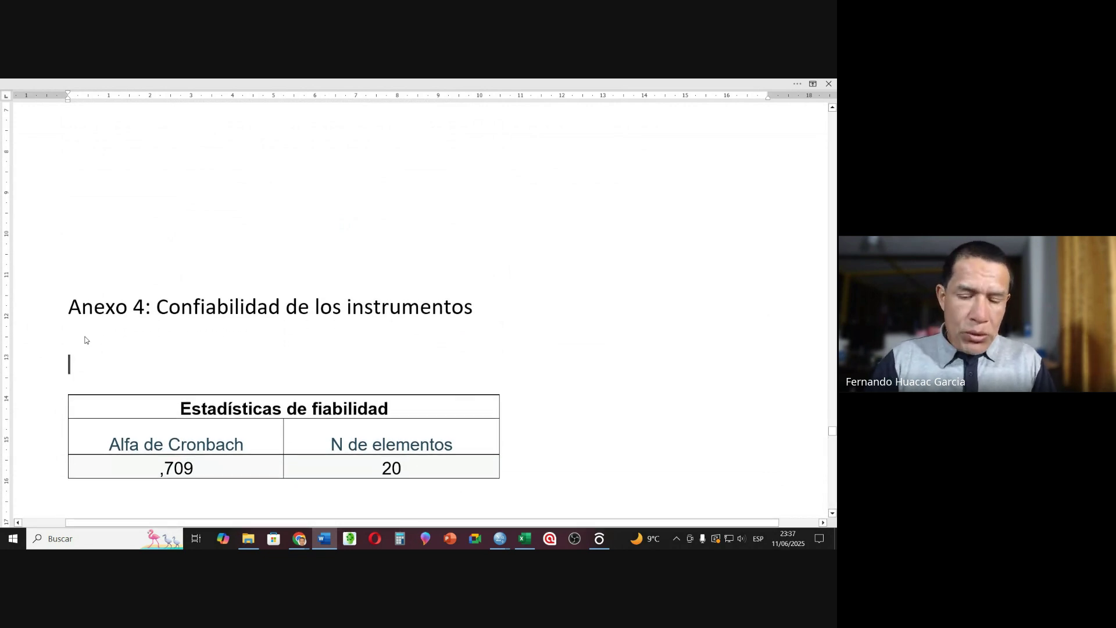
text(a)
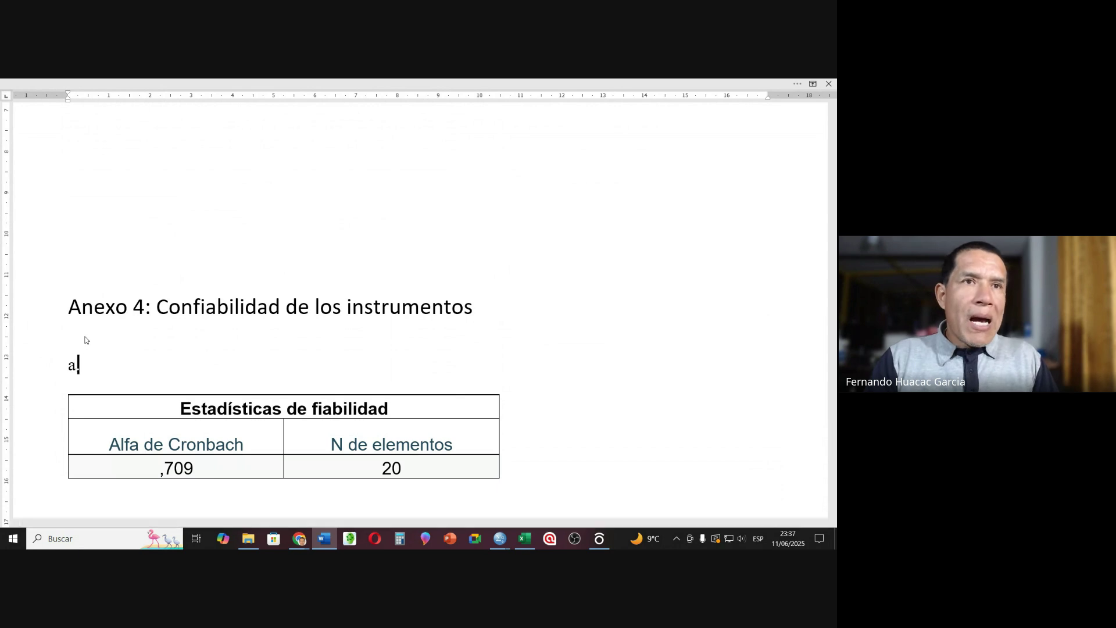
text(. Corfiabilidad del instrumentos)
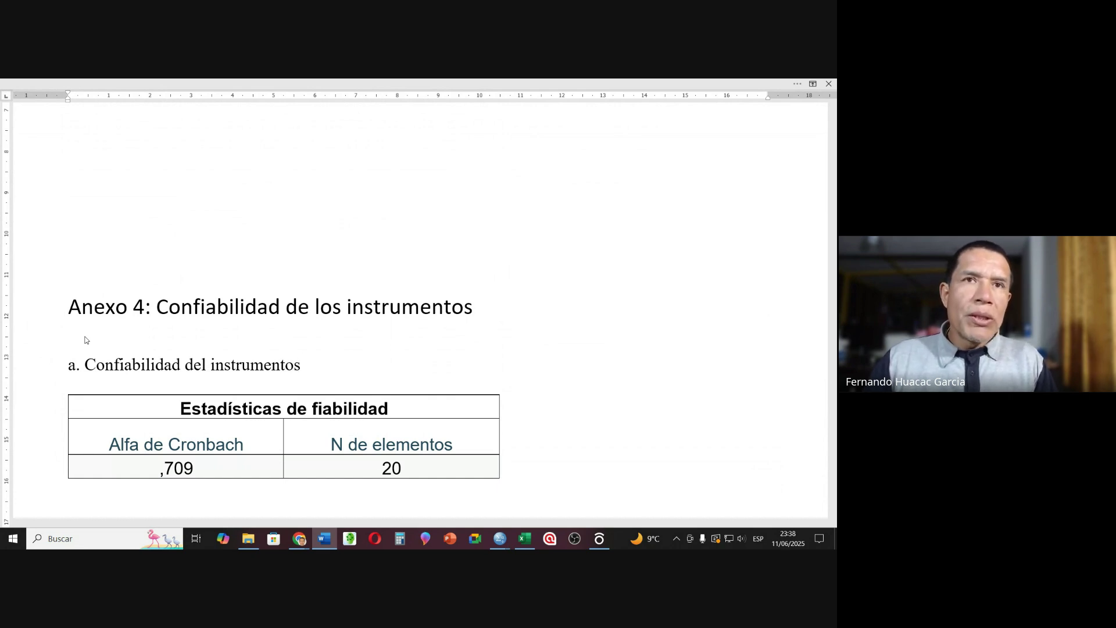
- Check the variable name in the SPSS data file, and in Word complete line a as "Confiabilidad del instrumento Cuestionario de modernización del estado"
click(498, 533)
click(505, 497)
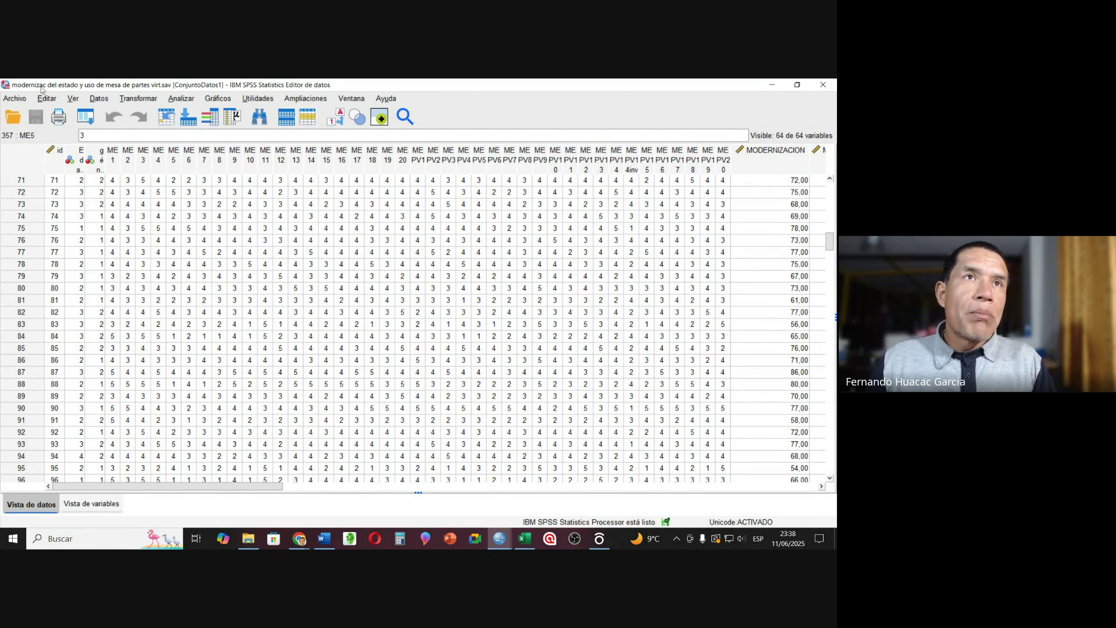
click(325, 538)
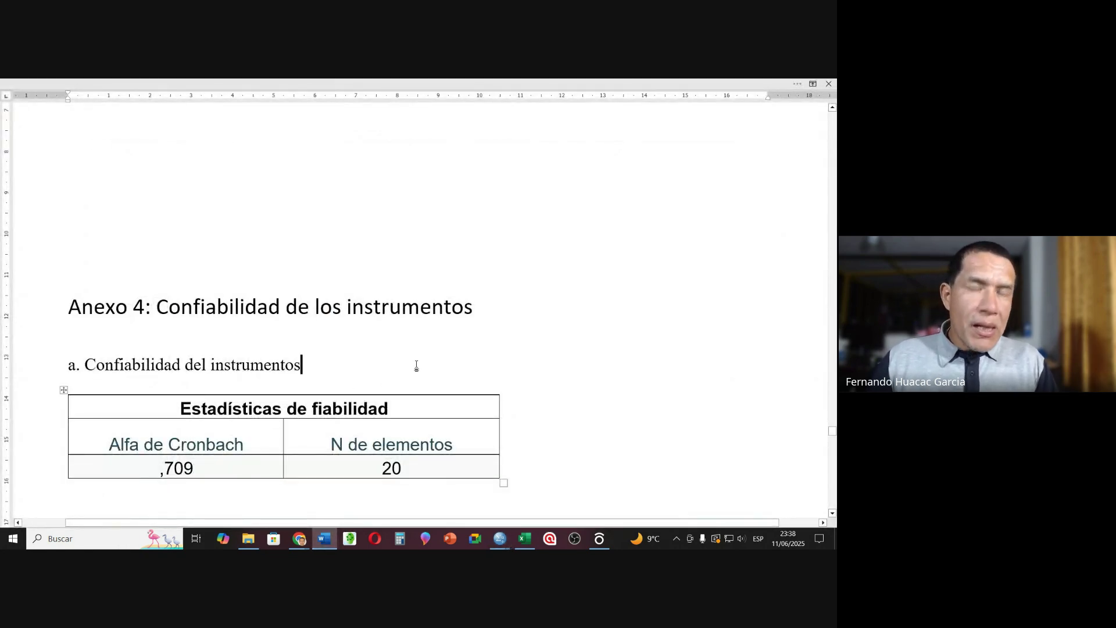
key(BackSpace)
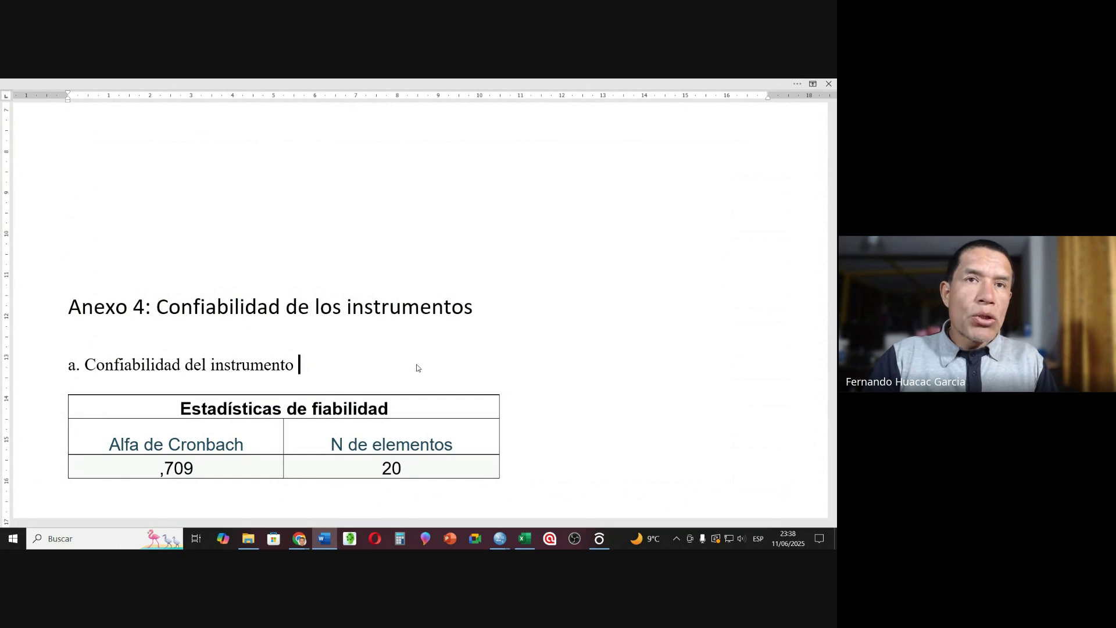
text(Cuestio)
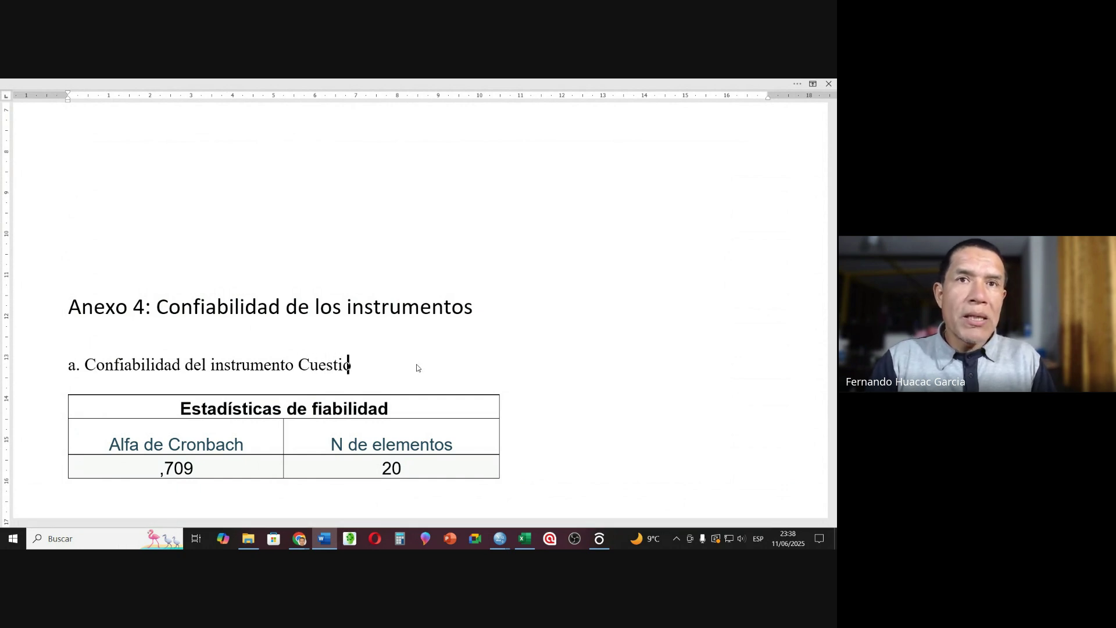
text(nario de mod)
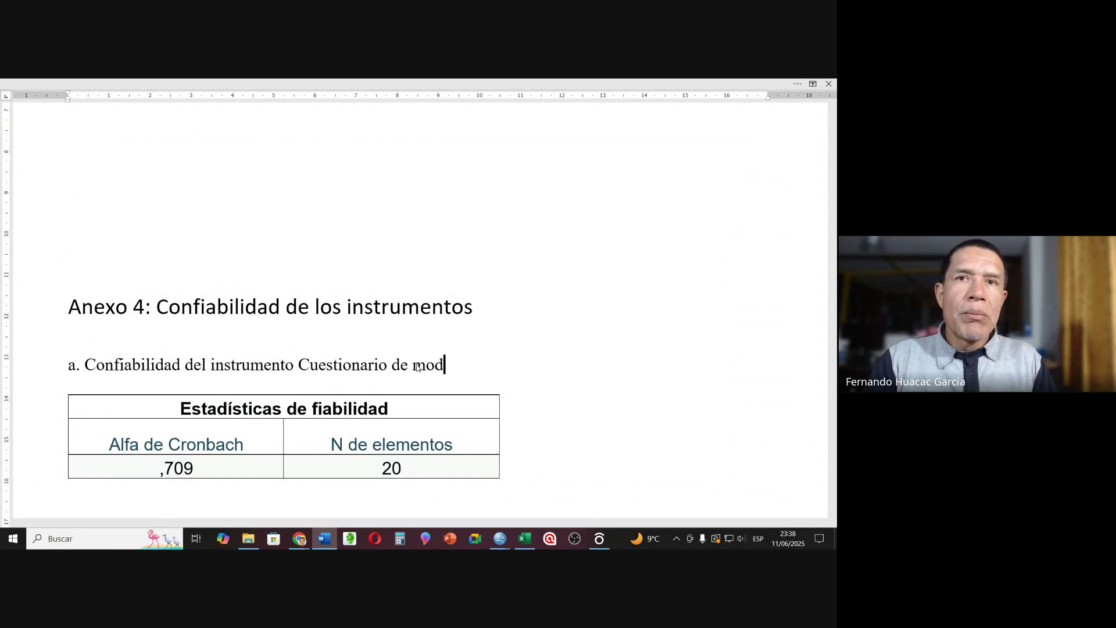
text(ernización del estado)
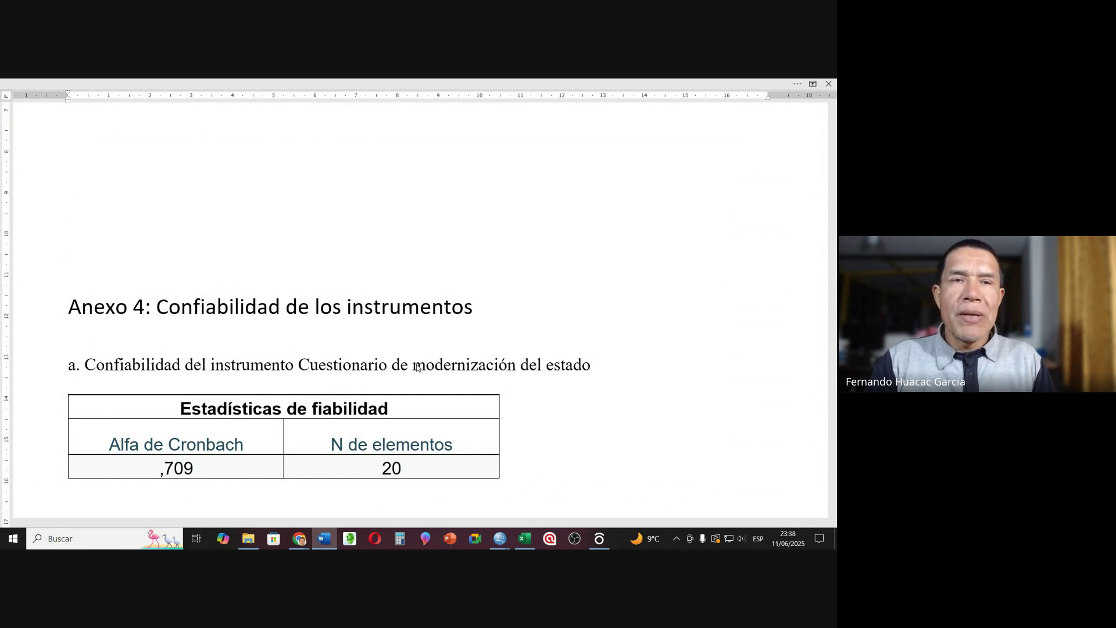
key(Return)
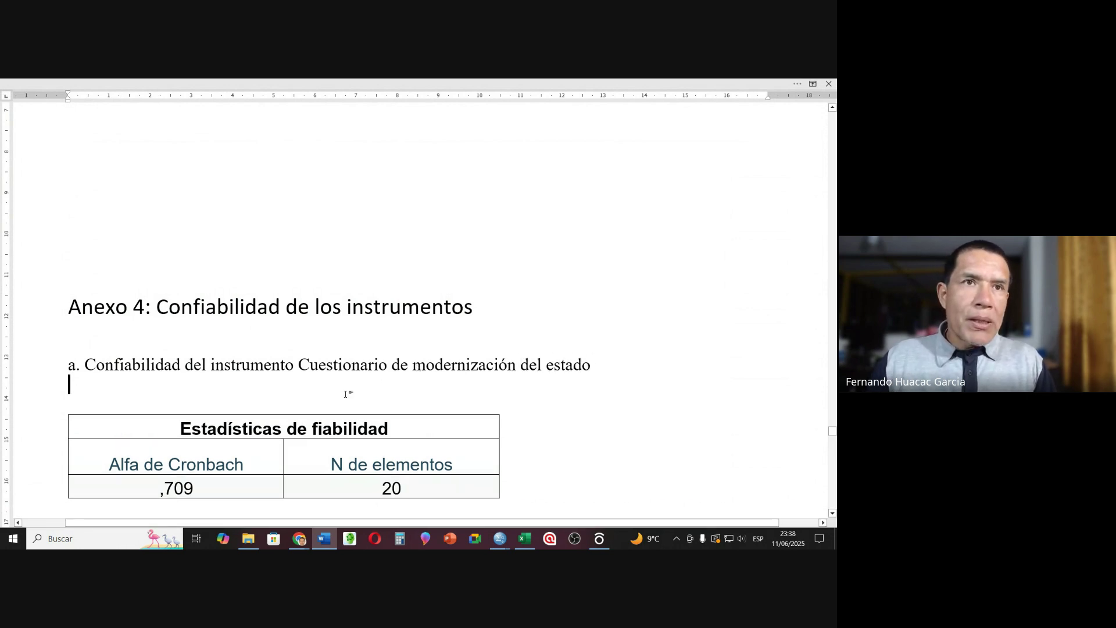
- Make the "a. Confiabilidad del instrumento" line and the Anexo 4 heading bold
click(30, 365)
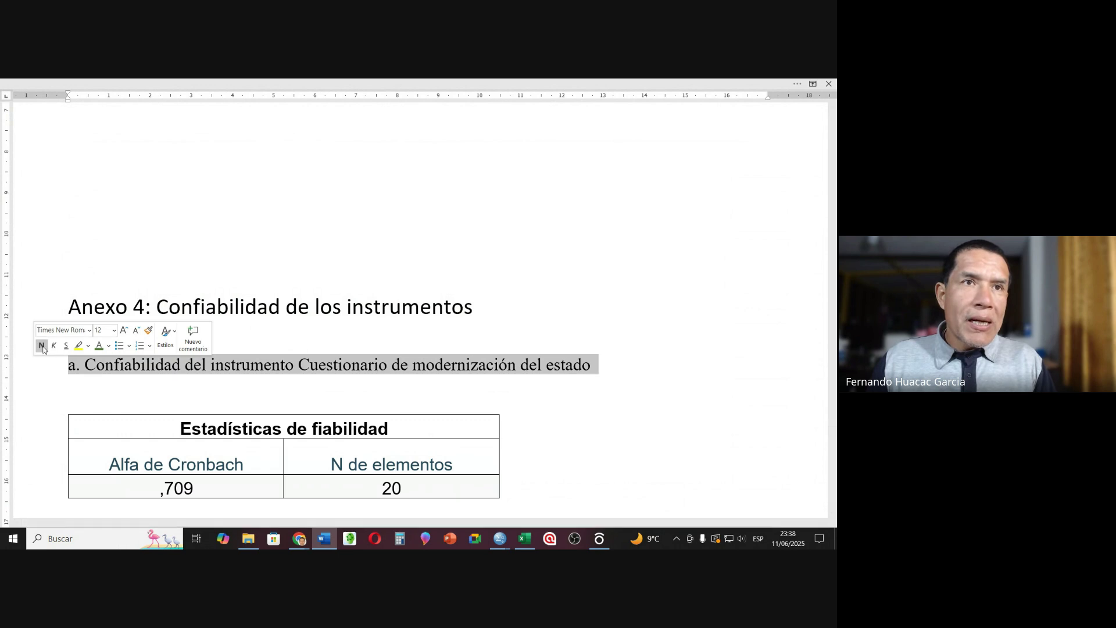
click(42, 345)
click(41, 309)
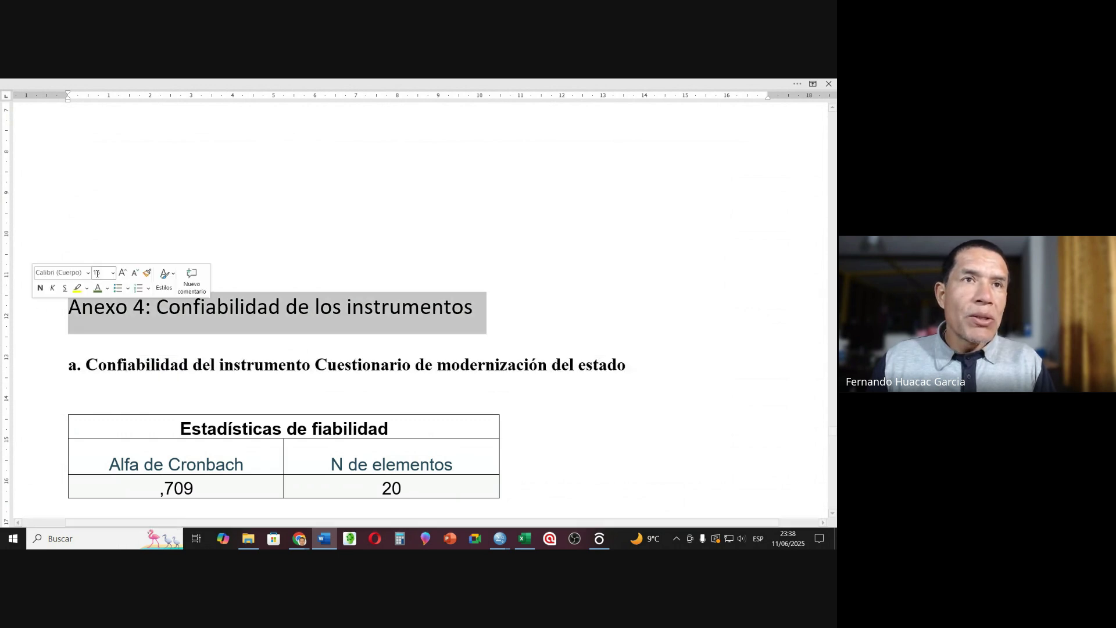
click(44, 288)
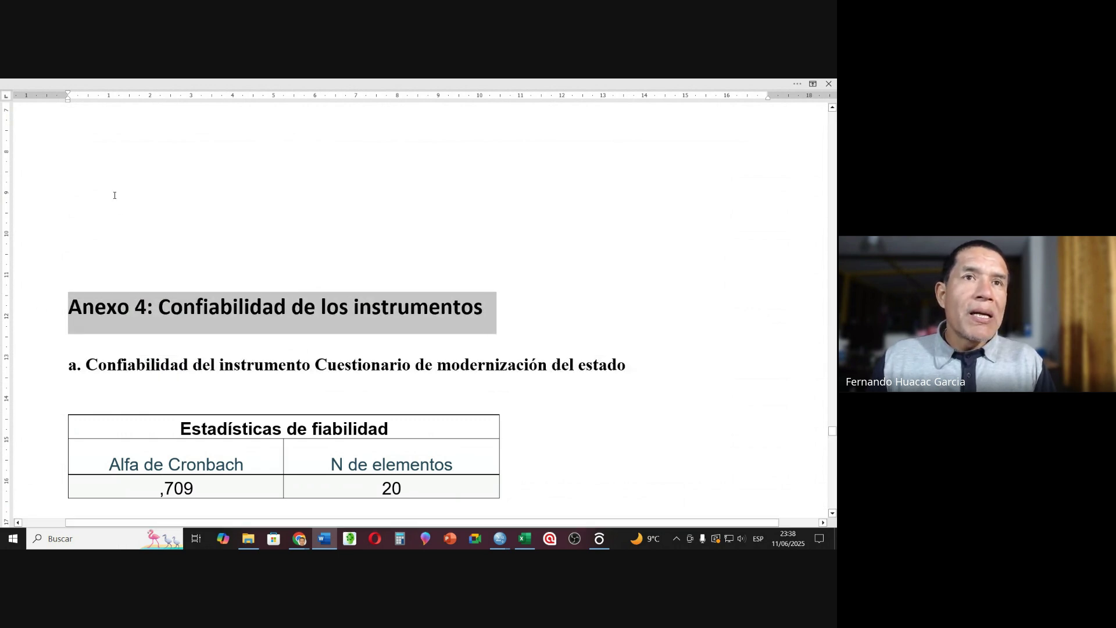
- Center the "Anexo 4: Confiabilidad de los instrumentos" heading on the page
right_click(178, 307)
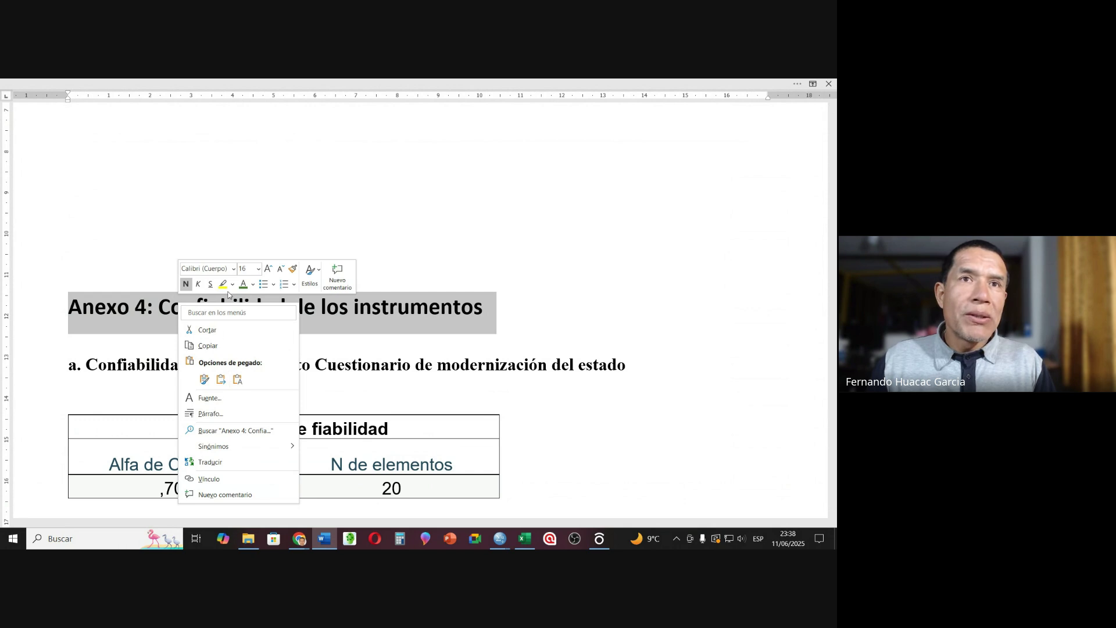
click(143, 316)
click(70, 84)
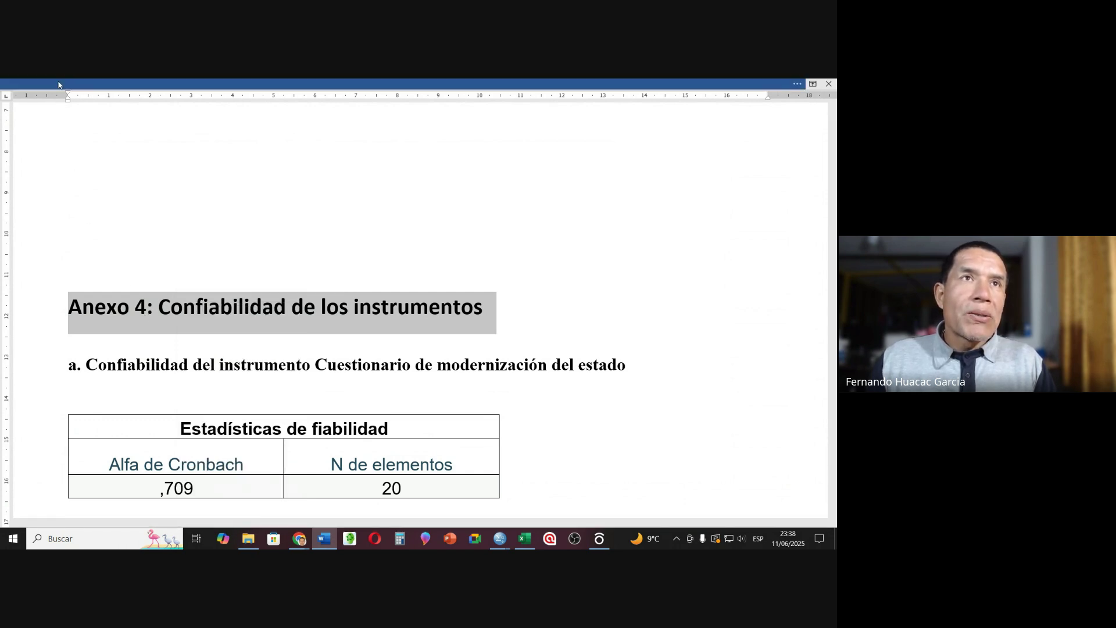
click(277, 143)
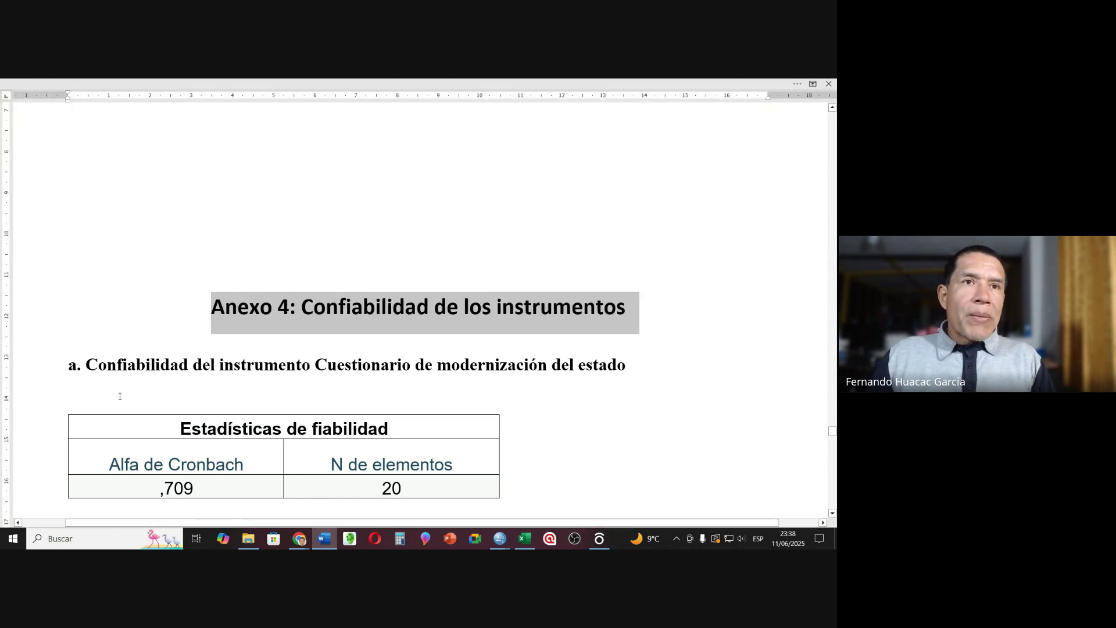
- Write "Confiabilidad global." above the Estadísticas de fiabilidad table and "Confiabilidad ítem por ítem." above the Estadísticas de total de elemento table
click(123, 400)
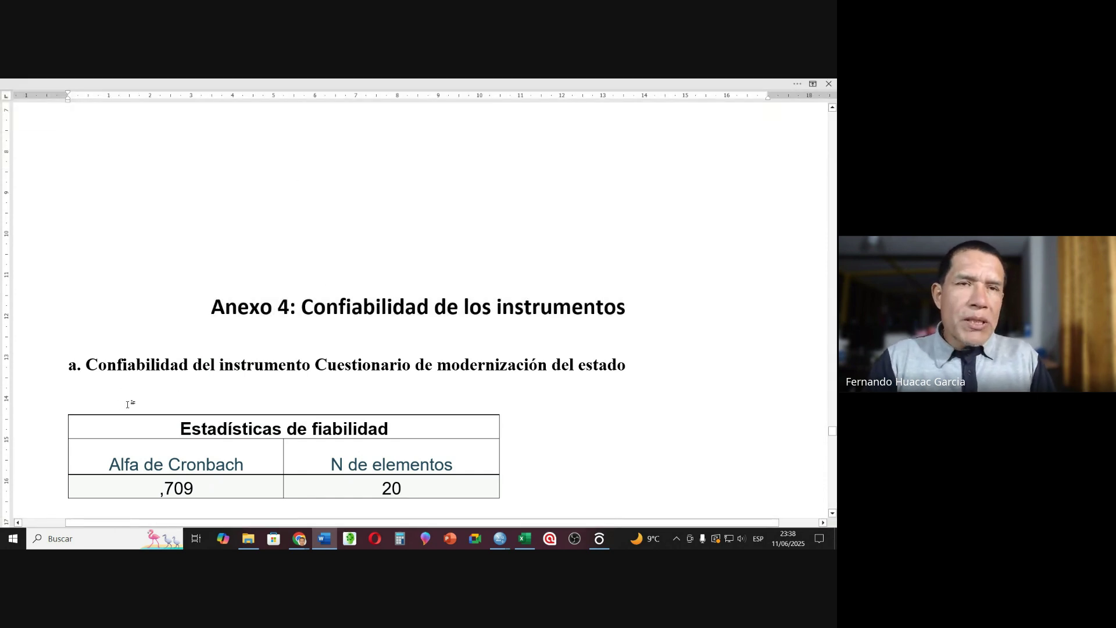
text(Confiabilidad global.)
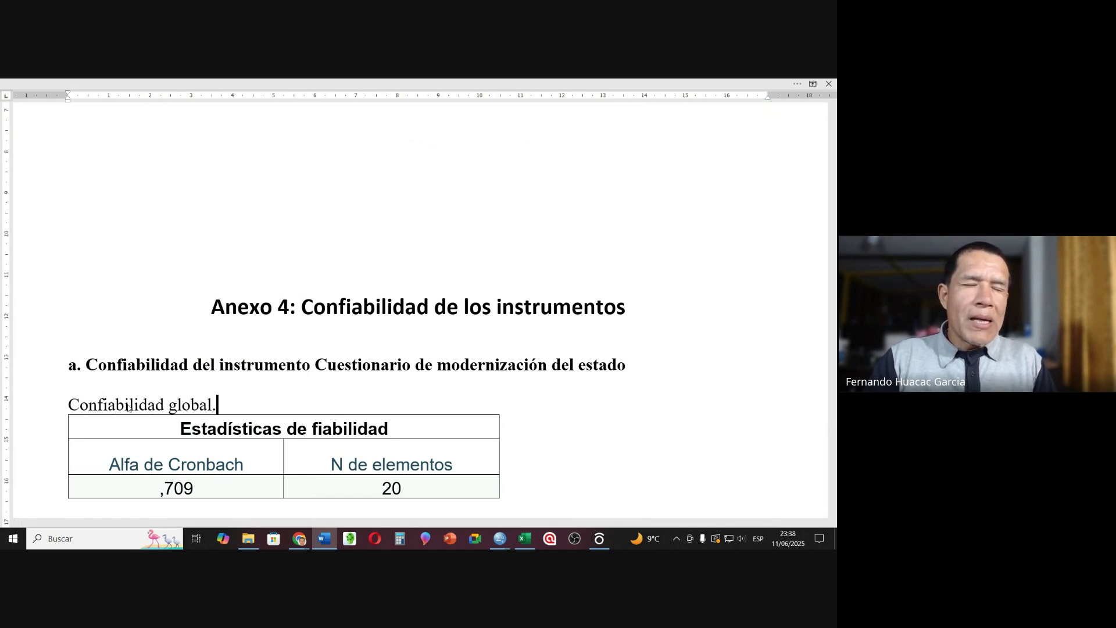
scroll(113, 442, down, 3)
click(112, 443)
text(confi)
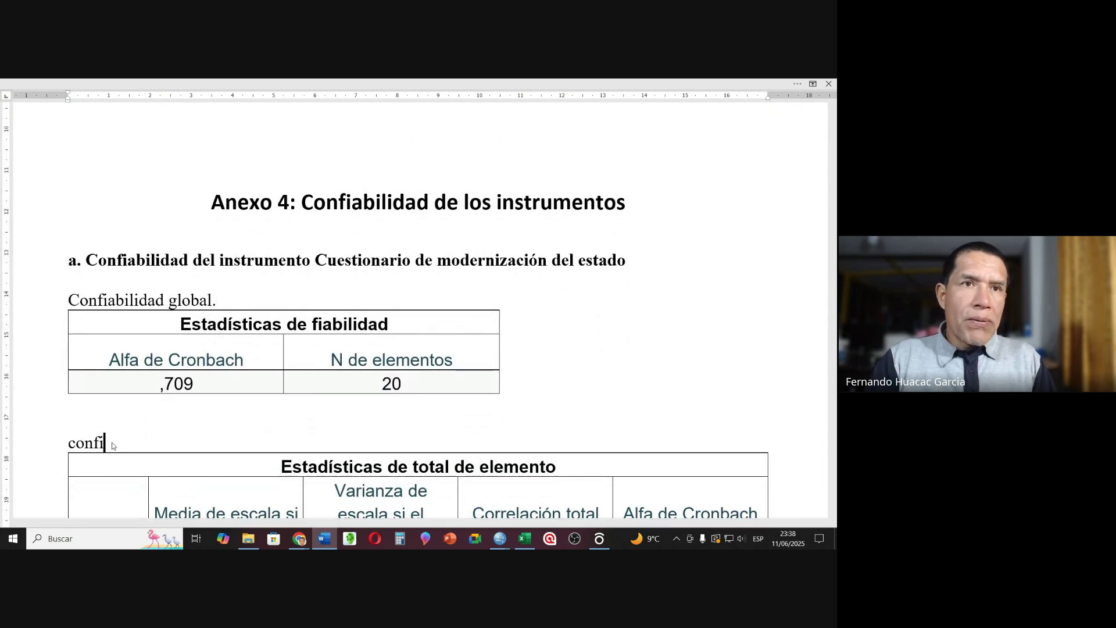
text(abilidad ítem po)
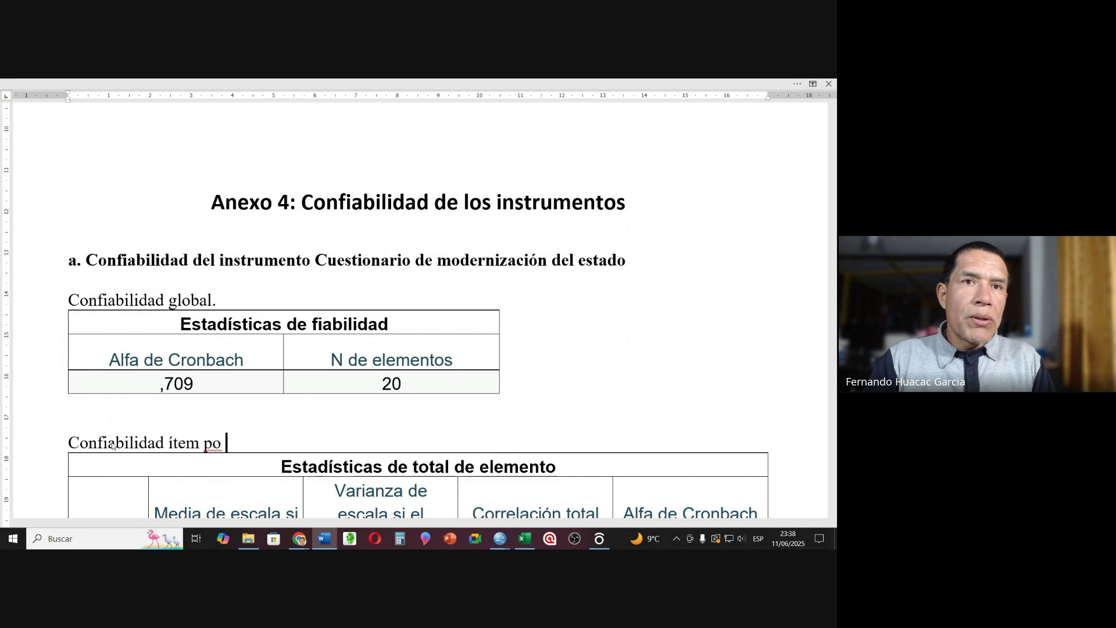
key(BackSpace)
text(r ítem.)
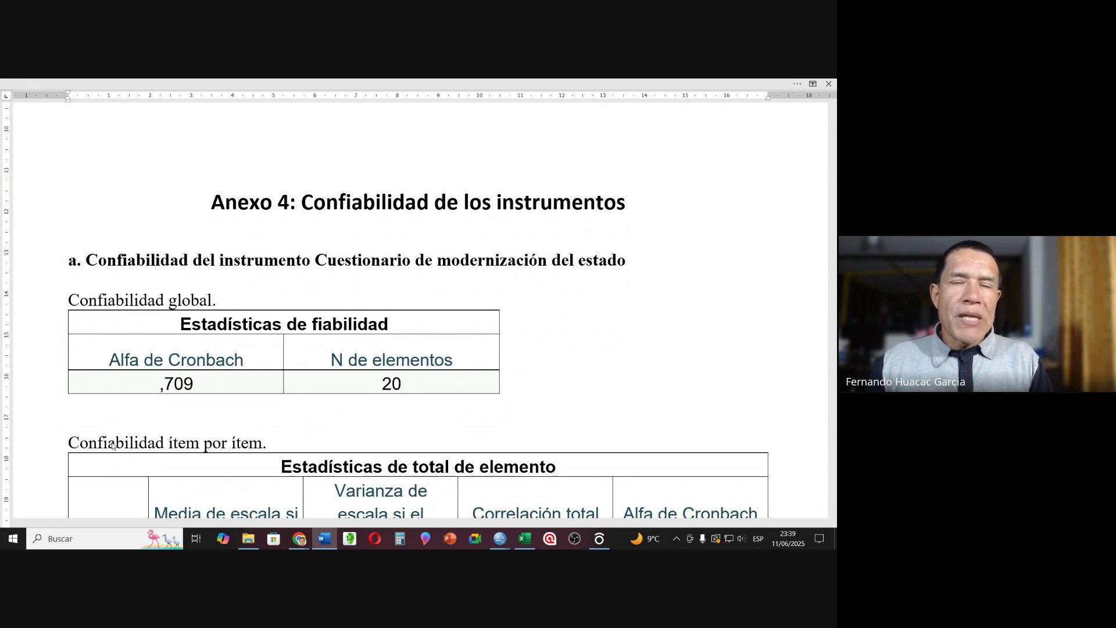
scroll(112, 445, down, 4)
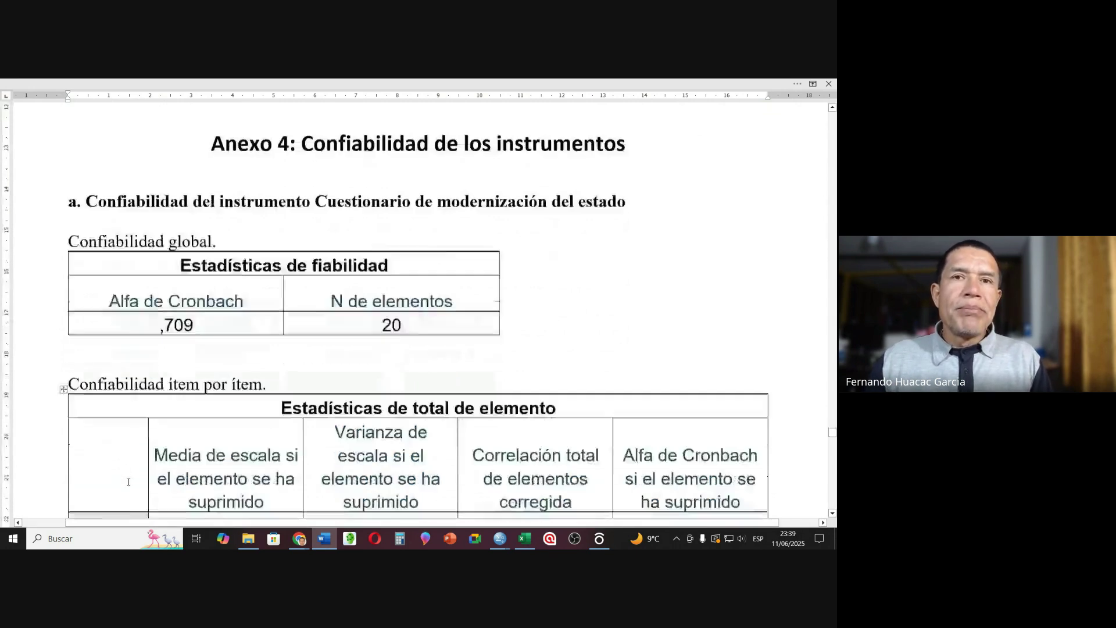
scroll(129, 483, up, 3)
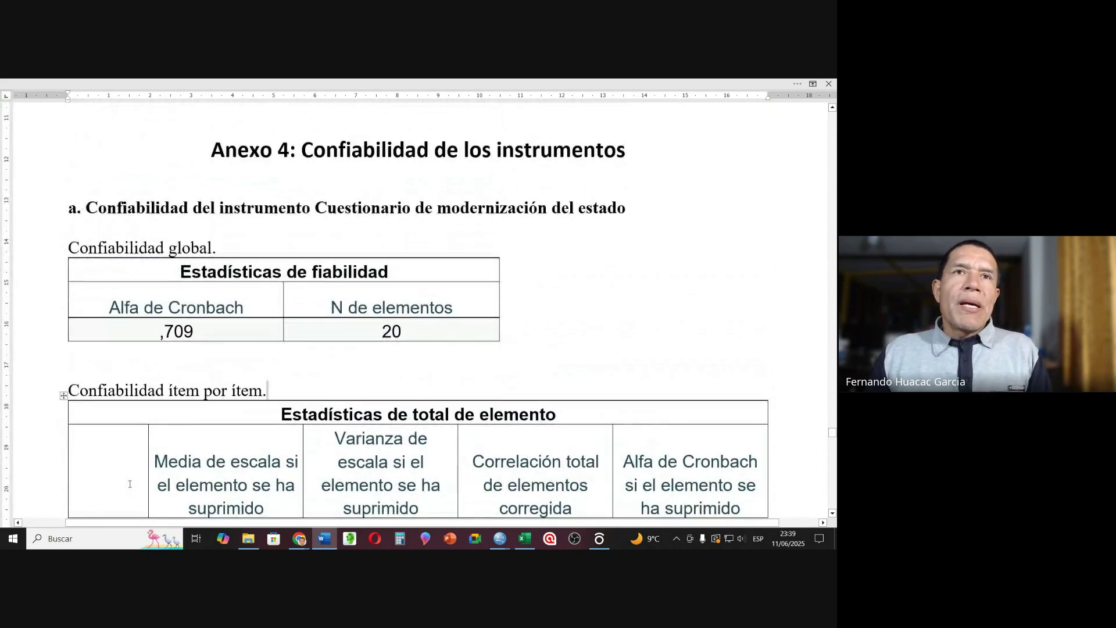